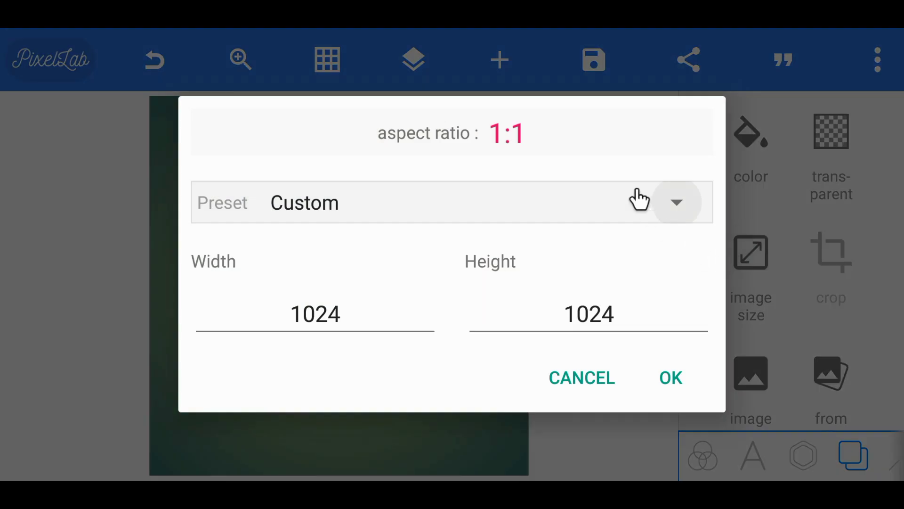
# Resize the canvas to the Facebook cover art preset, 981 × 363
pyautogui.scroll(-2, 598, 258)
pyautogui.click(462, 317)
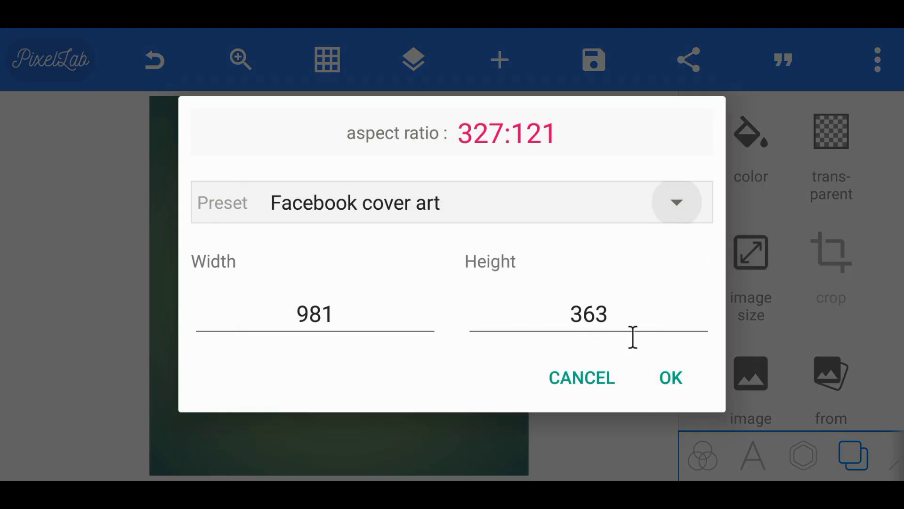
pyautogui.click(665, 377)
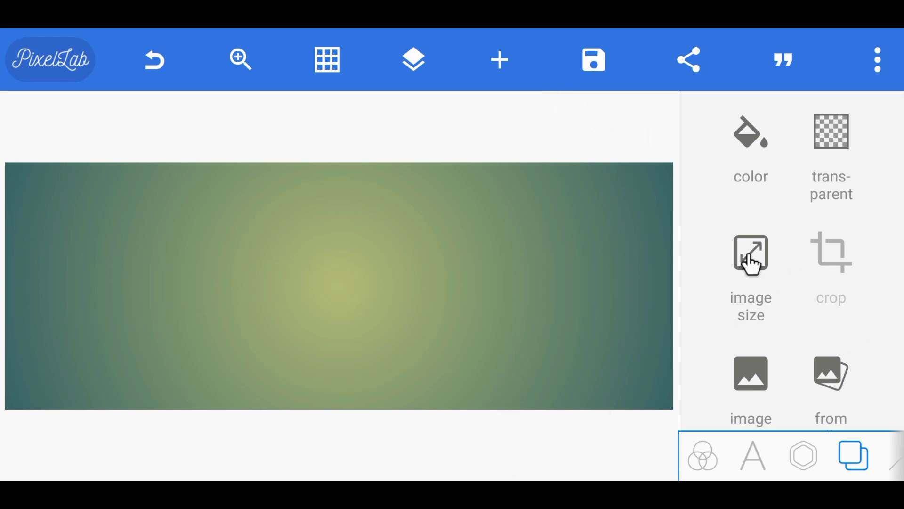
# Fill the background with solid light purple #9E89FF
pyautogui.click(747, 148)
pyautogui.click(769, 197)
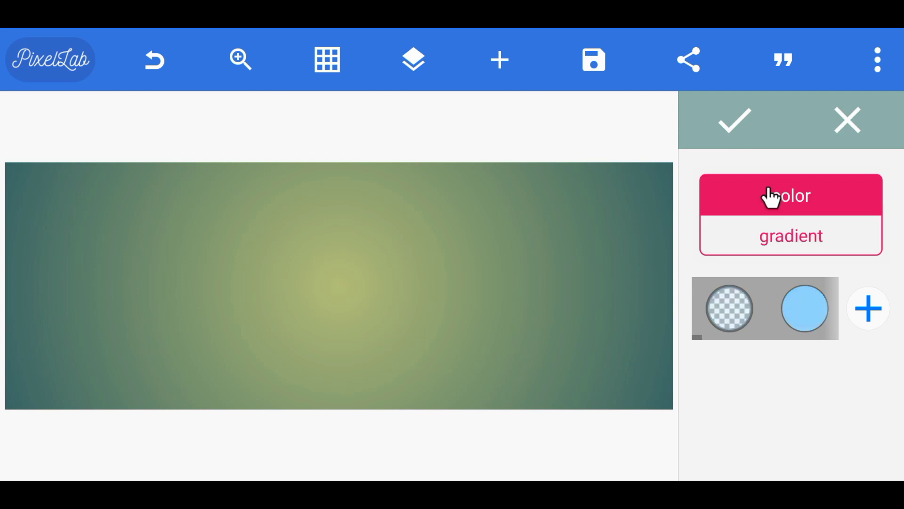
pyautogui.click(866, 311)
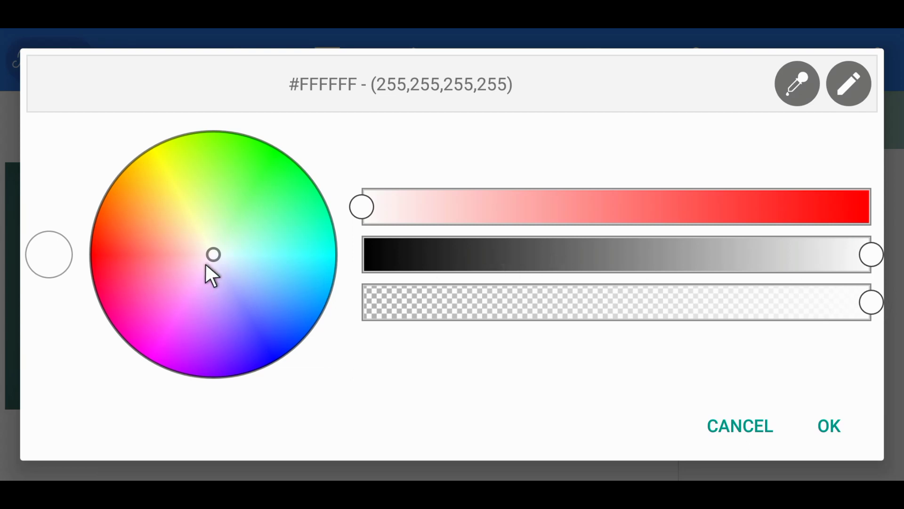
pyautogui.moveTo(206, 265); pyautogui.dragTo(232, 309)
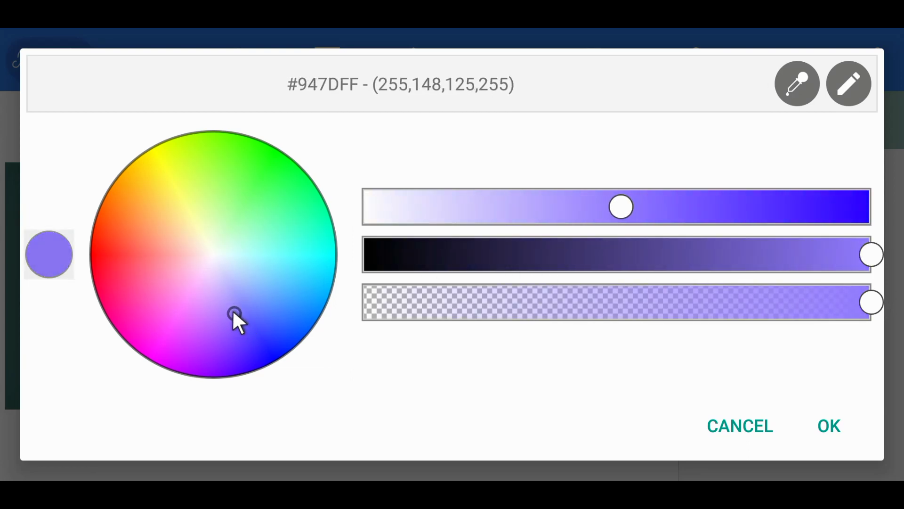
pyautogui.moveTo(612, 210); pyautogui.dragTo(596, 224)
pyautogui.click(809, 405)
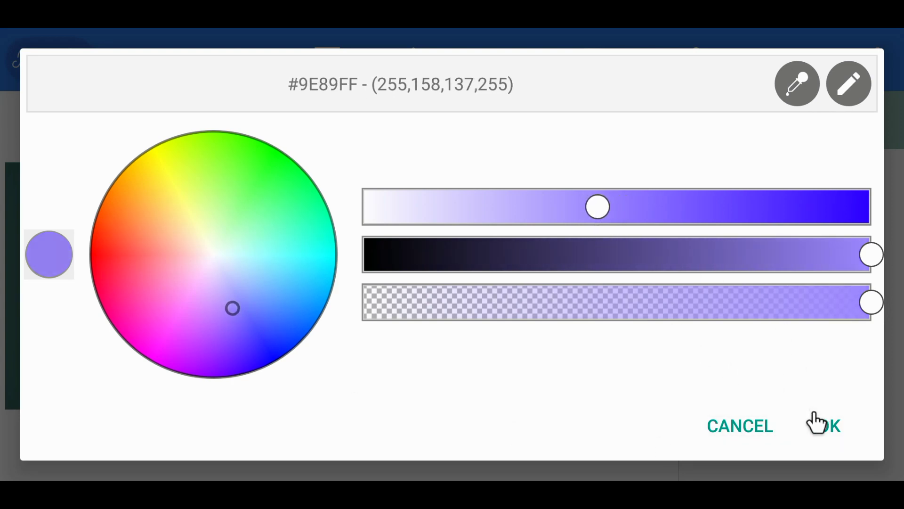
pyautogui.click(730, 143)
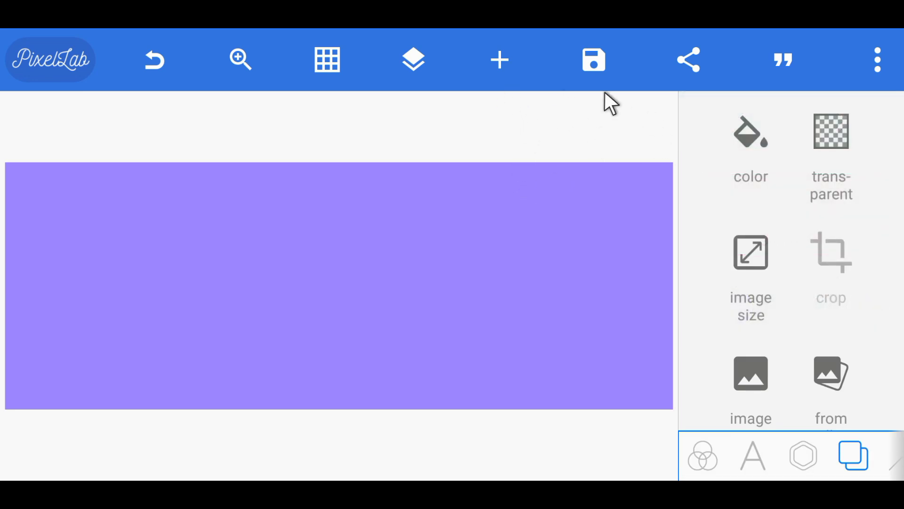
# Add the headphones woman cut-out PNG from the gallery without cropping
pyautogui.click(500, 61)
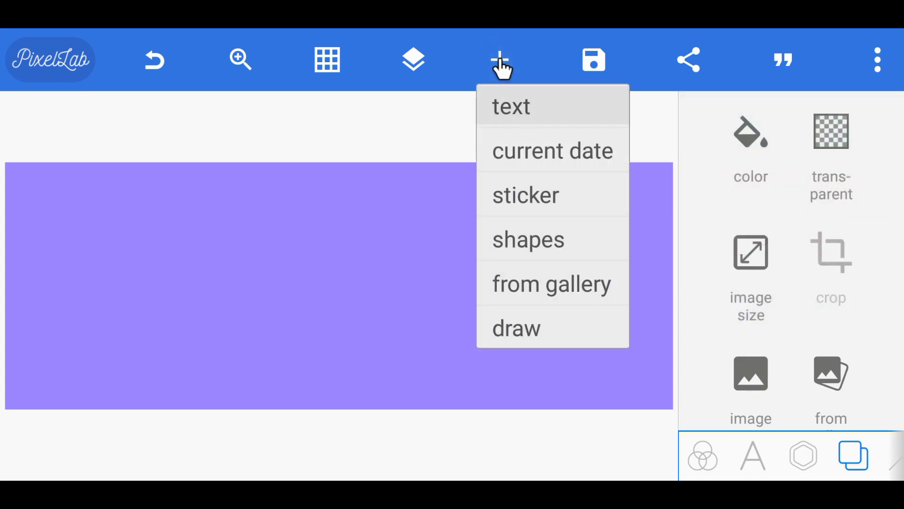
pyautogui.click(519, 284)
pyautogui.scroll(-5, 592, 419)
pyautogui.scroll(2, 602, 418)
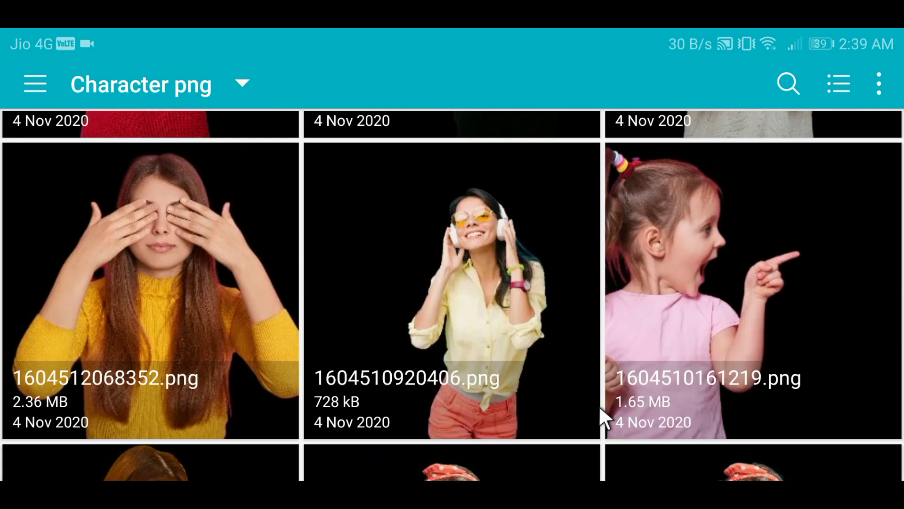
pyautogui.click(553, 352)
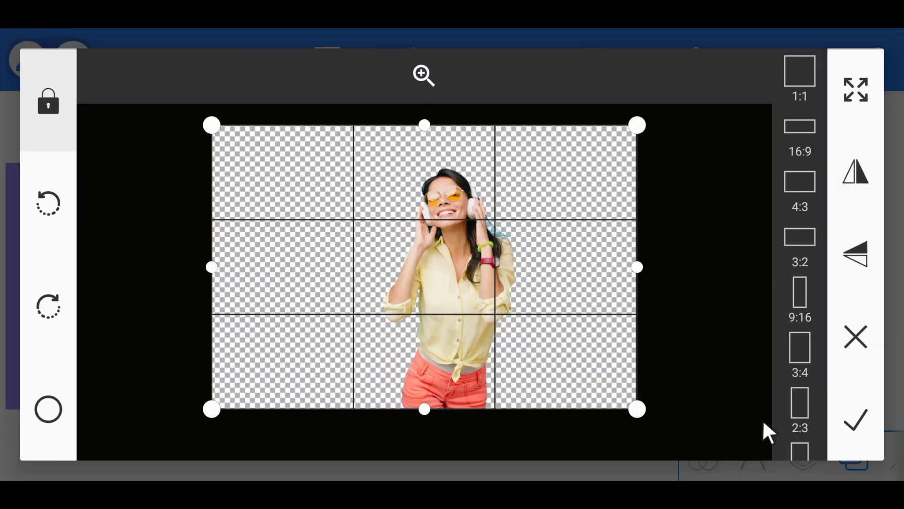
pyautogui.click(858, 424)
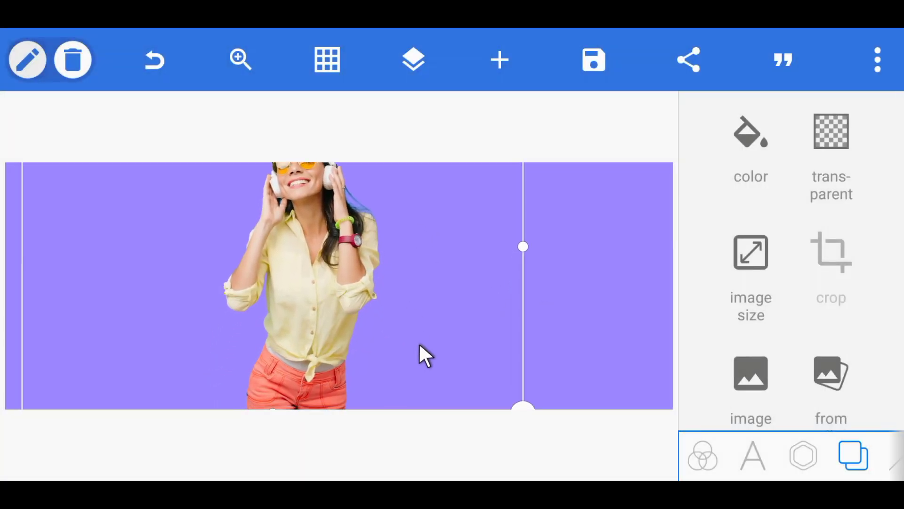
# Shrink the woman photo to the banner height and nudge it slightly left using the grid
pyautogui.moveTo(514, 379); pyautogui.dragTo(454, 368)
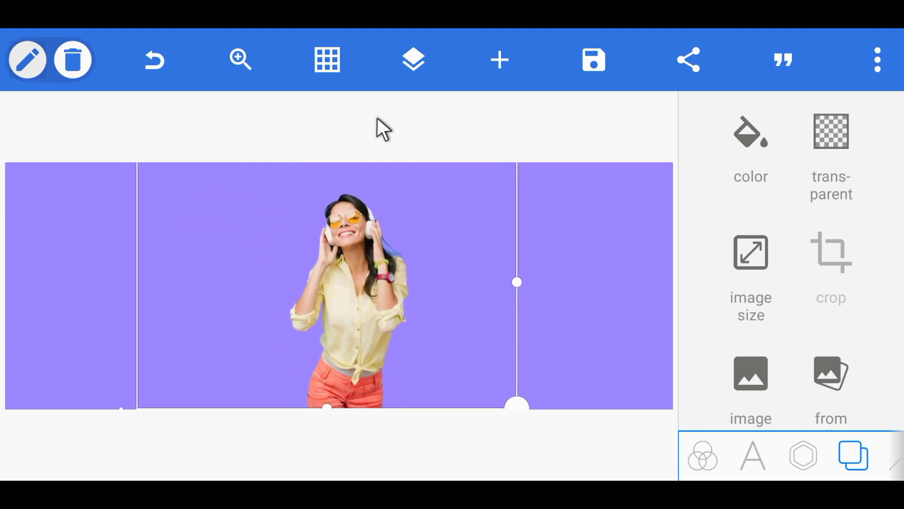
pyautogui.click(588, 259)
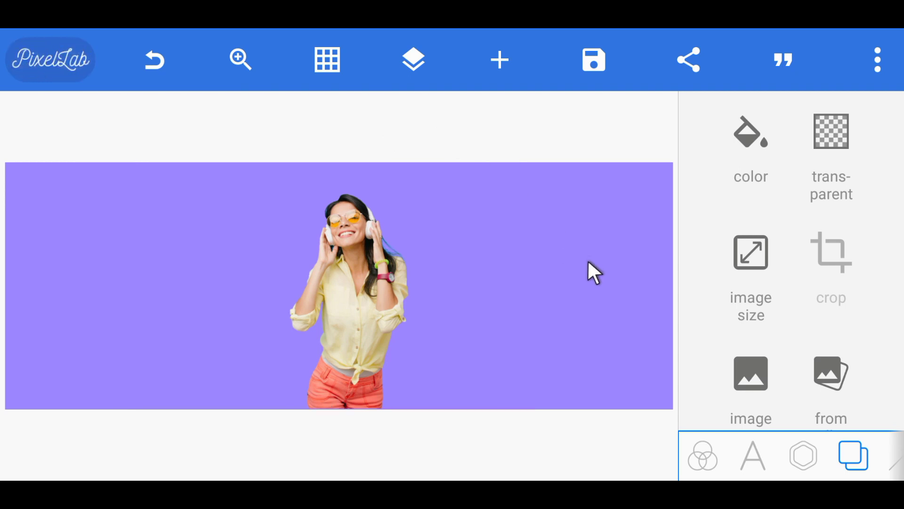
pyautogui.click(325, 74)
pyautogui.moveTo(408, 333)
pyautogui.mouseDown()
pyautogui.moveTo(383, 334)
pyautogui.moveTo(393, 332)
pyautogui.mouseUp()
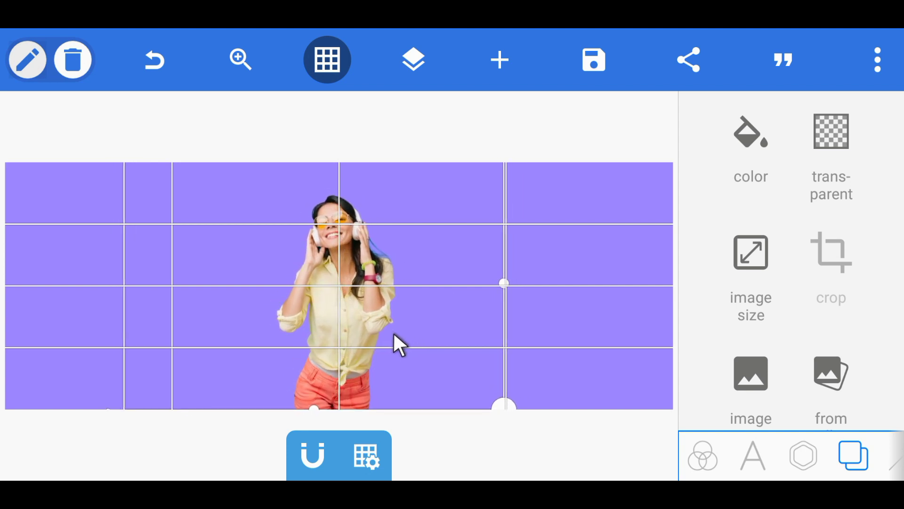
pyautogui.click(314, 75)
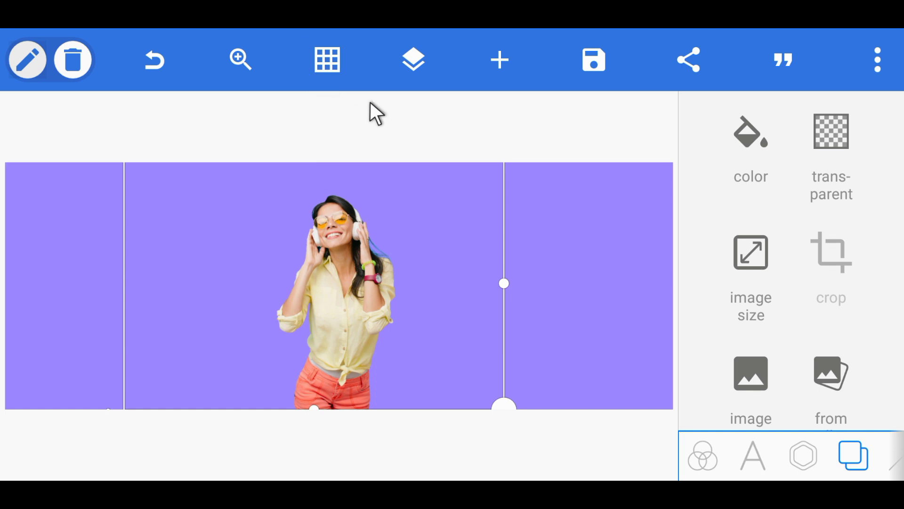
pyautogui.click(426, 68)
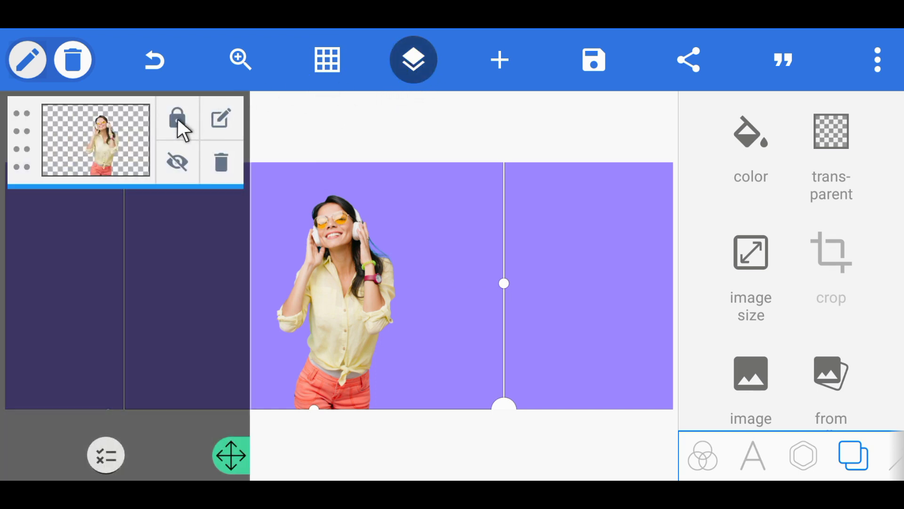
pyautogui.click(407, 78)
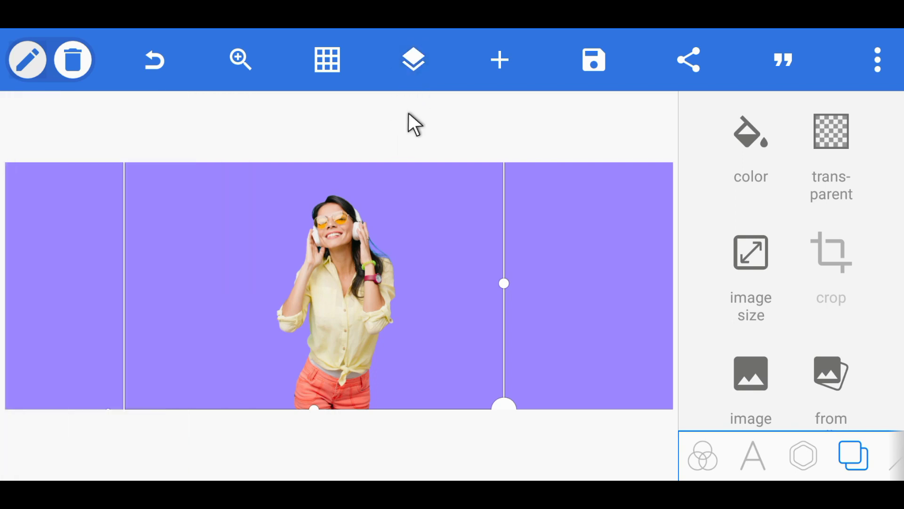
pyautogui.click(591, 271)
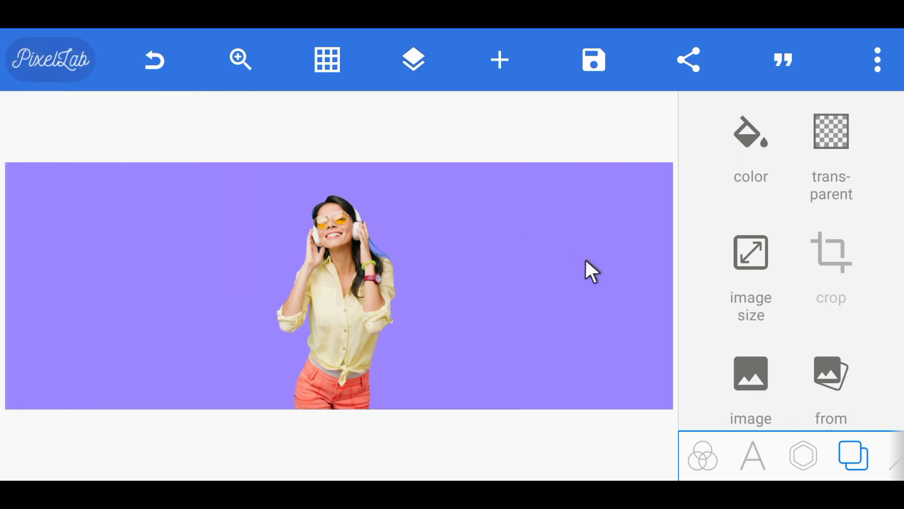
# Add a text box reading LIMITED and move it to the right of the woman
pyautogui.click(750, 453)
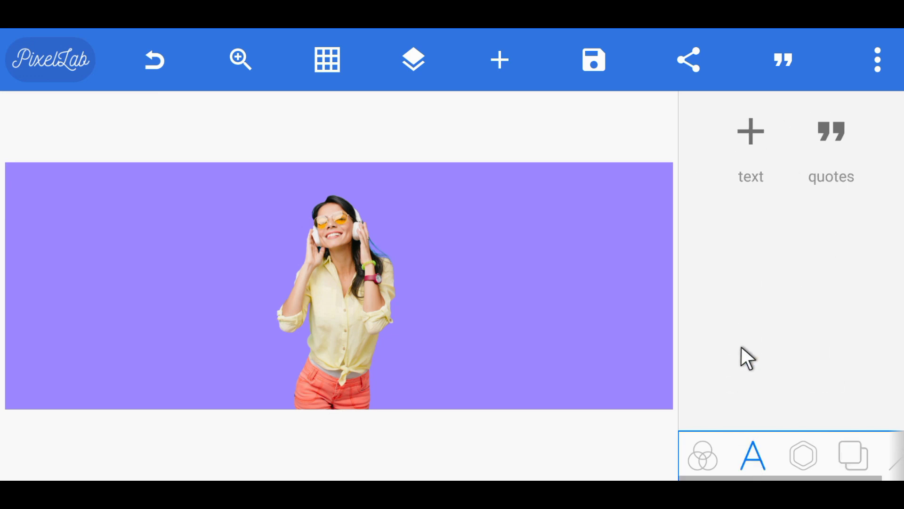
pyautogui.click(752, 134)
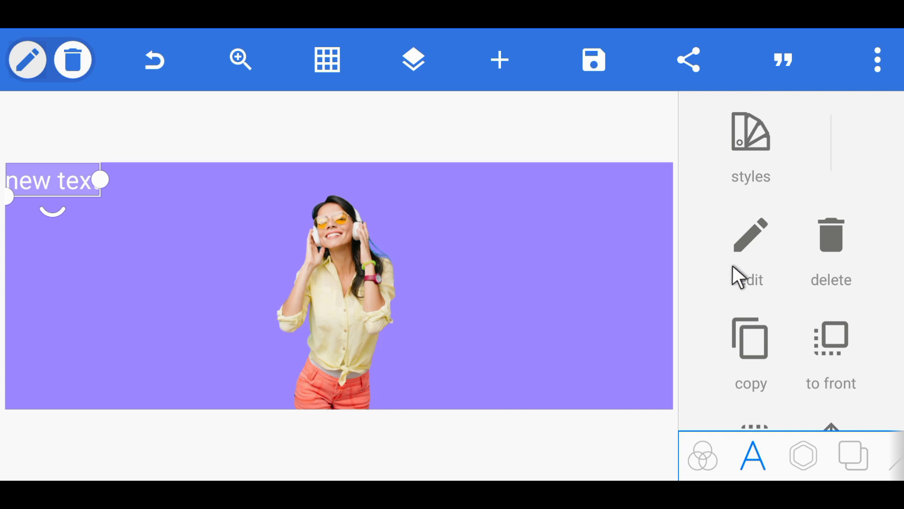
pyautogui.click(747, 251)
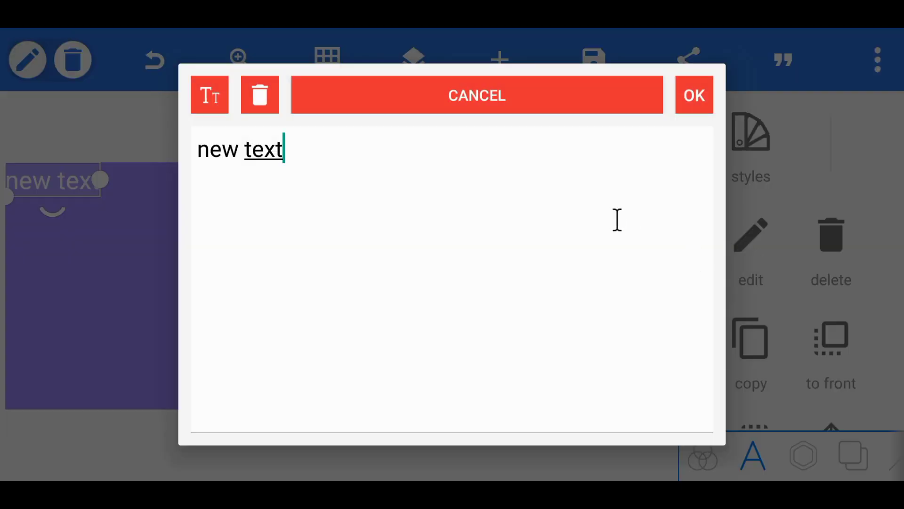
pyautogui.click(617, 220)
pyautogui.press('BackSpace')
pyautogui.press('BackSpace')
pyautogui.press('BackSpace')
pyautogui.press('BackSpace')
pyautogui.press('BackSpace')
pyautogui.press('BackSpace')
pyautogui.press('BackSpace')
pyautogui.press('BackSpace')
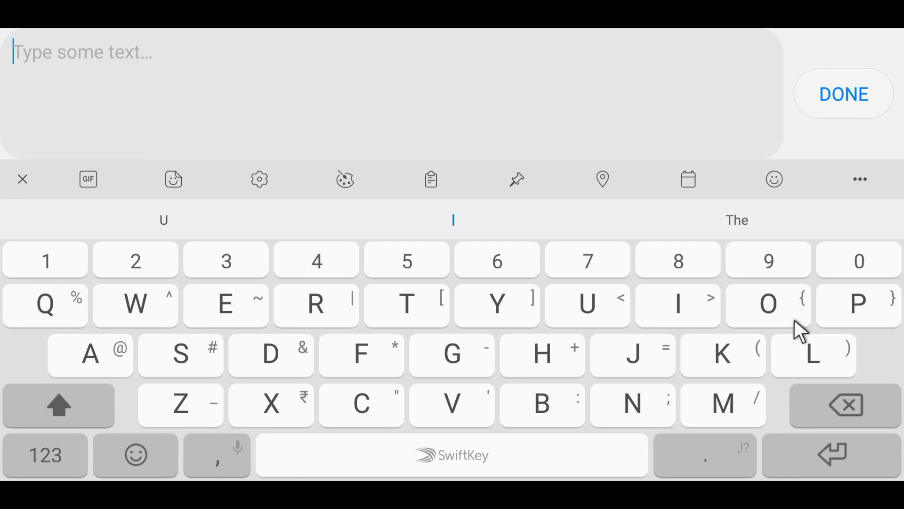
pyautogui.write('L')
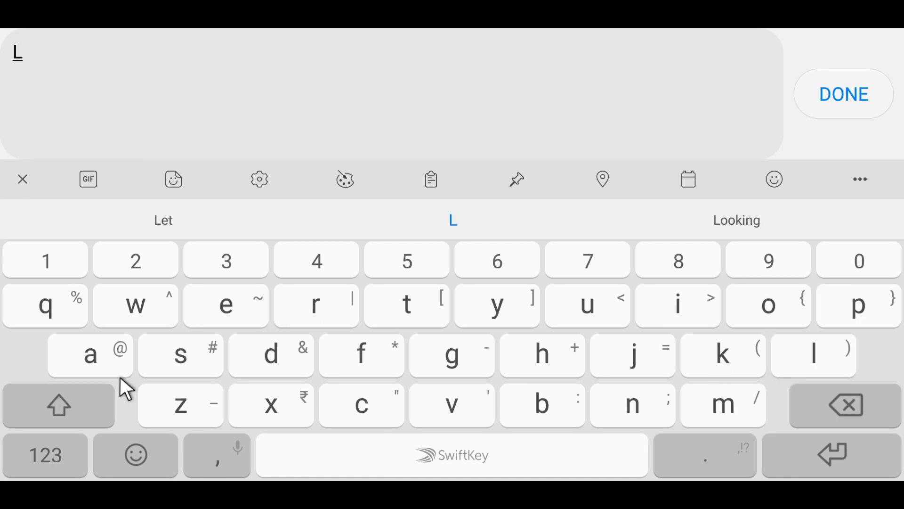
pyautogui.write('IMITED')
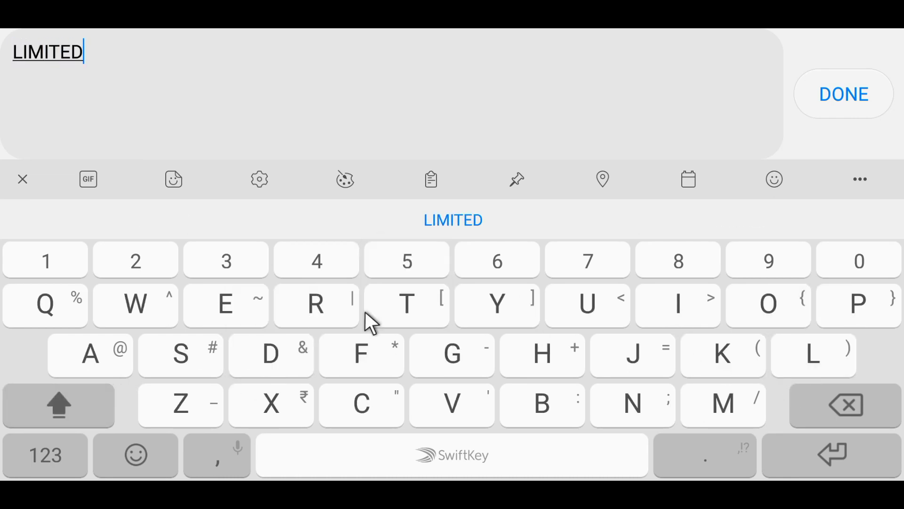
pyautogui.click(851, 113)
pyautogui.click(692, 96)
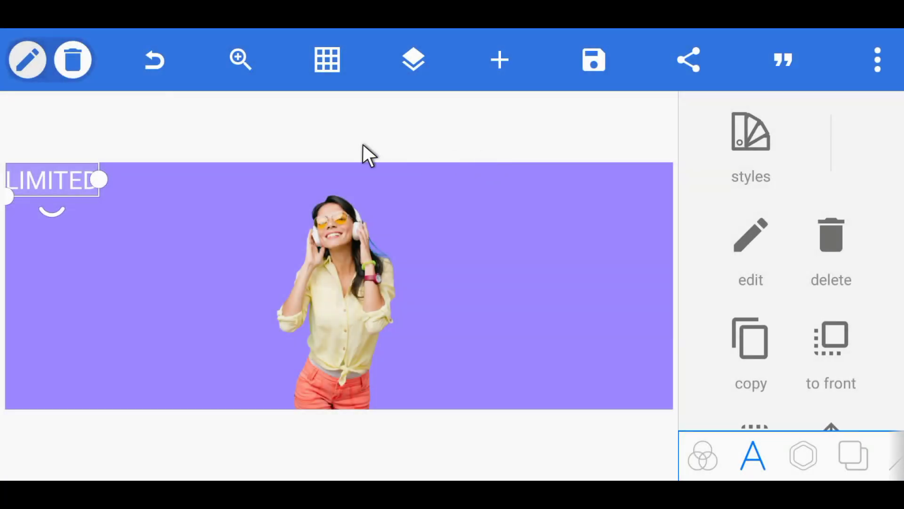
pyautogui.moveTo(63, 172); pyautogui.dragTo(538, 247)
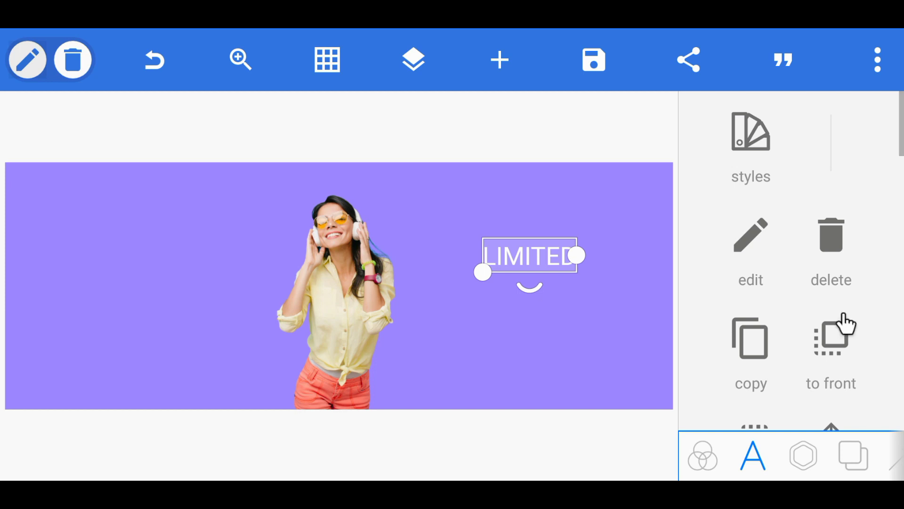
# Set LIMITED in the LEMONMILK-BOLD font and enlarge it
pyautogui.scroll(-6, 826, 320)
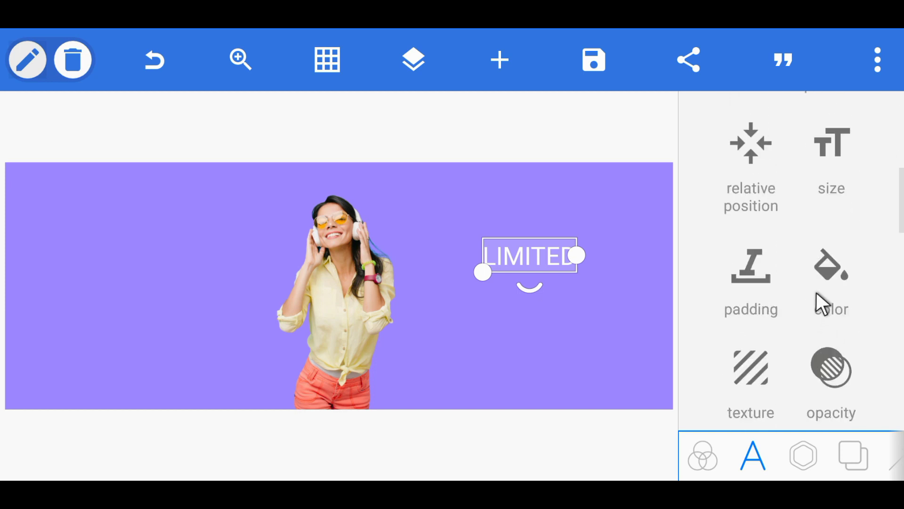
pyautogui.scroll(-5, 827, 283)
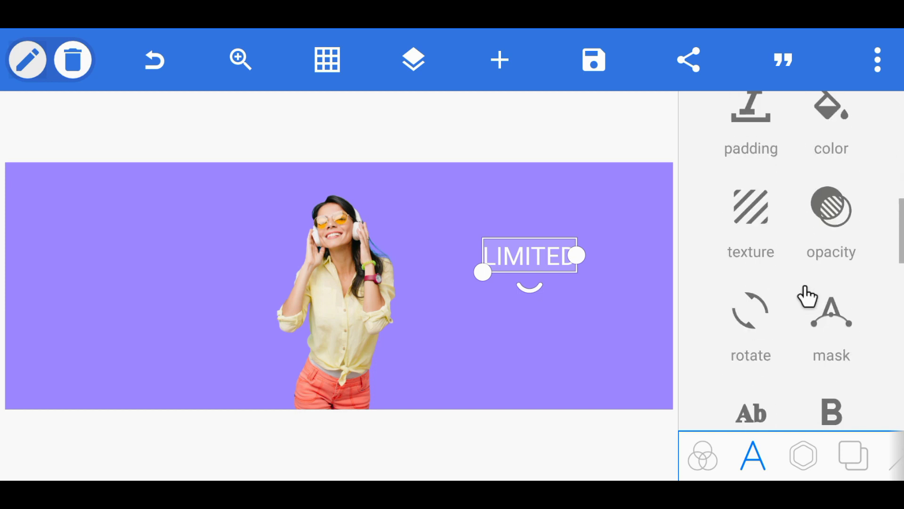
pyautogui.click(750, 282)
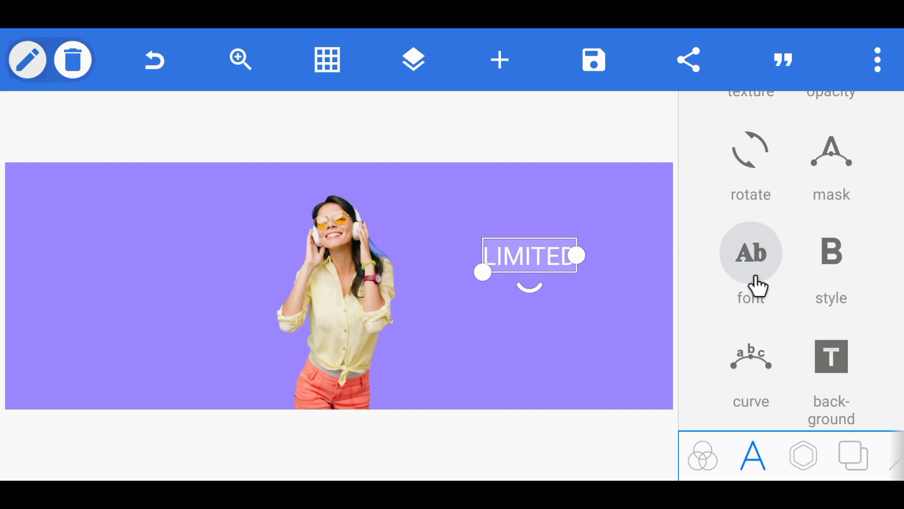
pyautogui.click(556, 105)
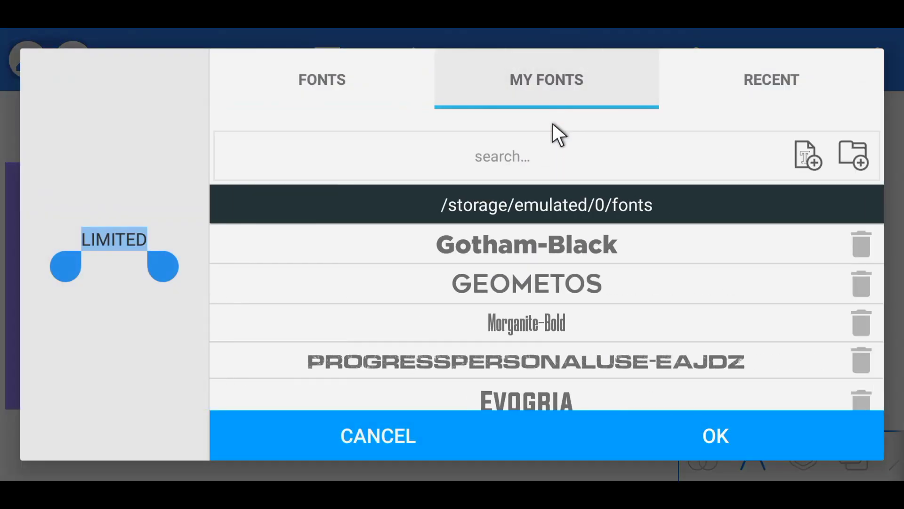
pyautogui.scroll(-3, 578, 208)
pyautogui.scroll(-5, 579, 201)
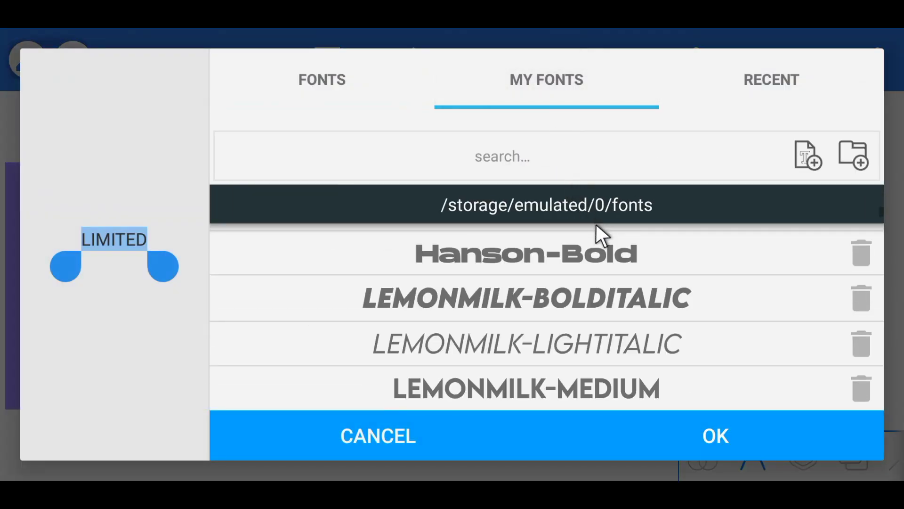
pyautogui.scroll(-7, 600, 271)
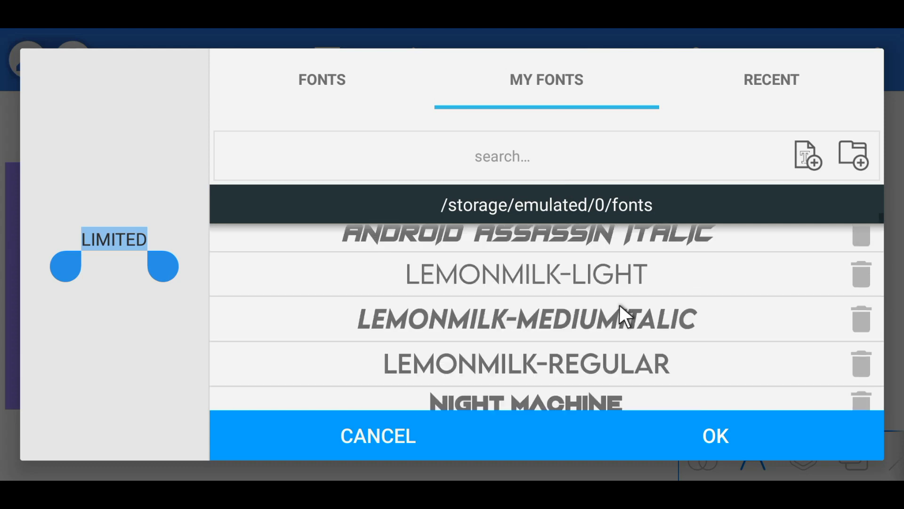
pyautogui.scroll(-4, 620, 304)
pyautogui.scroll(-2, 621, 304)
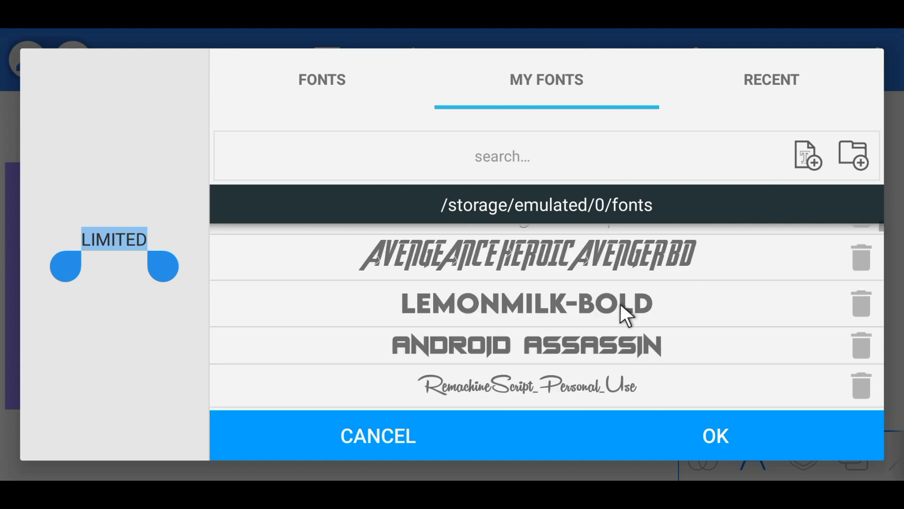
pyautogui.click(618, 301)
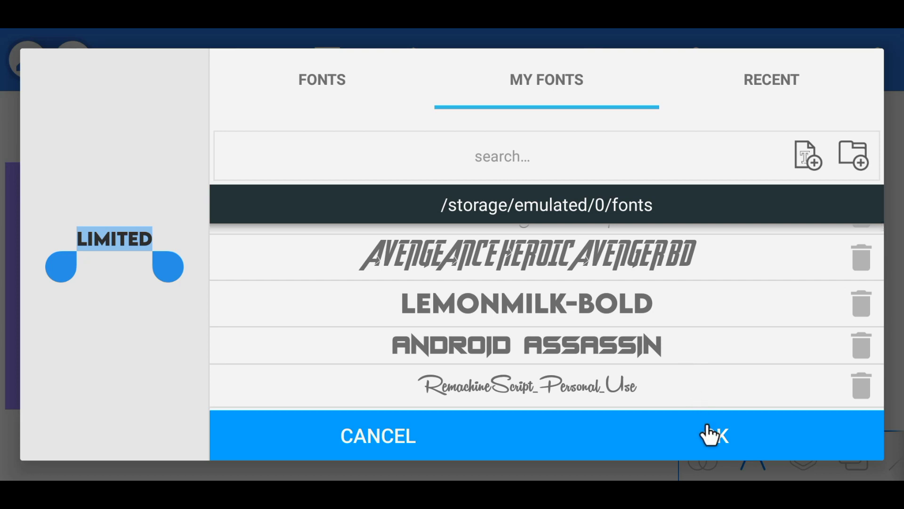
pyautogui.click(721, 436)
pyautogui.moveTo(485, 270); pyautogui.dragTo(435, 285)
pyautogui.click(490, 335)
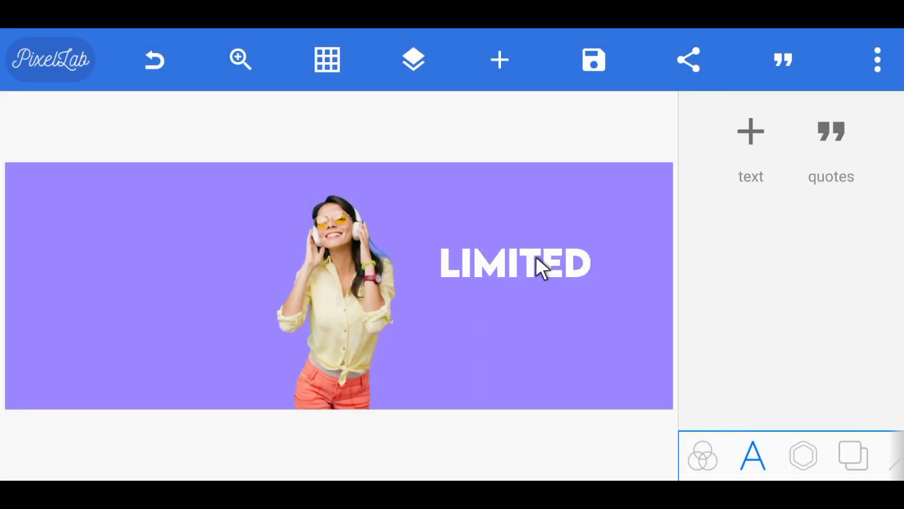
# Show the guide grid and align two vertical lines with LIMITED's left and right edges
pyautogui.click(335, 64)
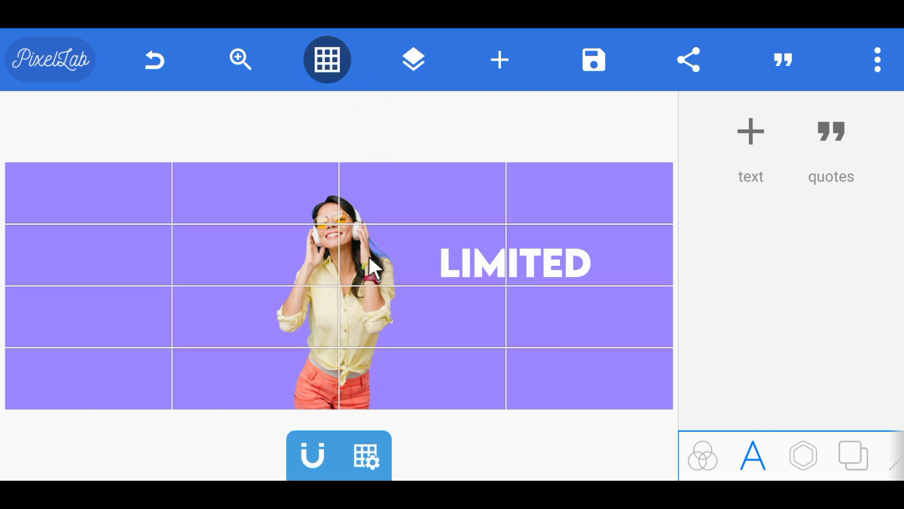
pyautogui.click(366, 455)
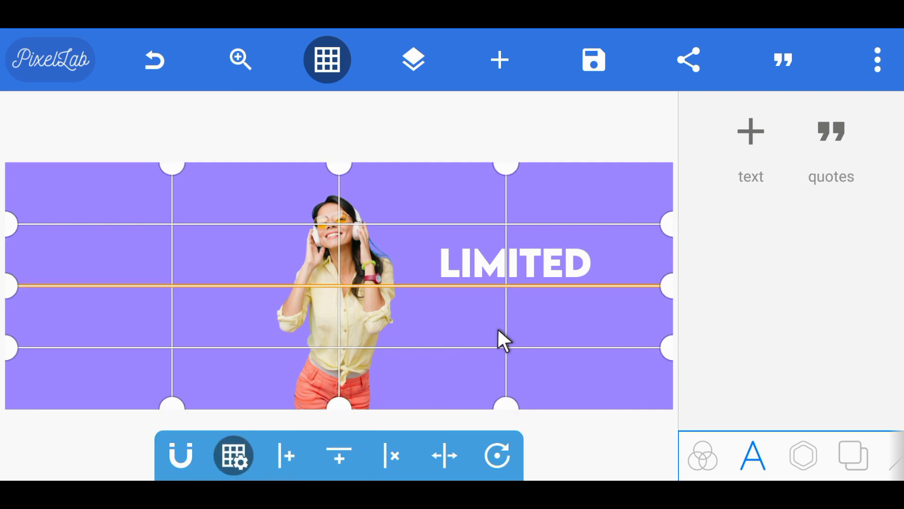
pyautogui.moveTo(502, 332); pyautogui.dragTo(591, 393)
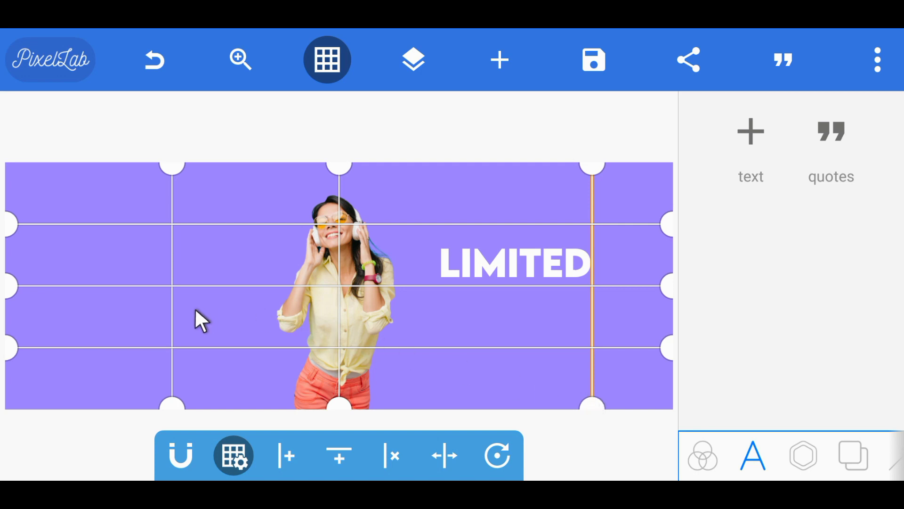
pyautogui.moveTo(170, 313); pyautogui.dragTo(442, 448)
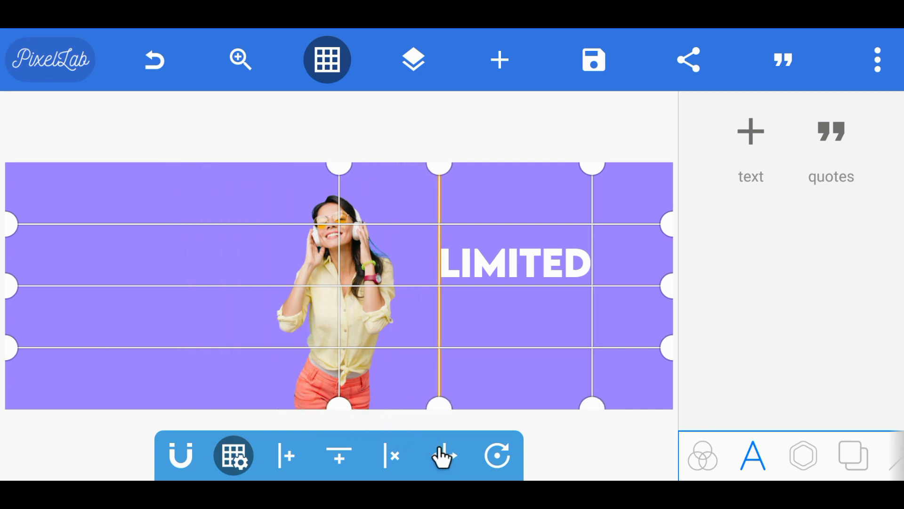
pyautogui.click(240, 459)
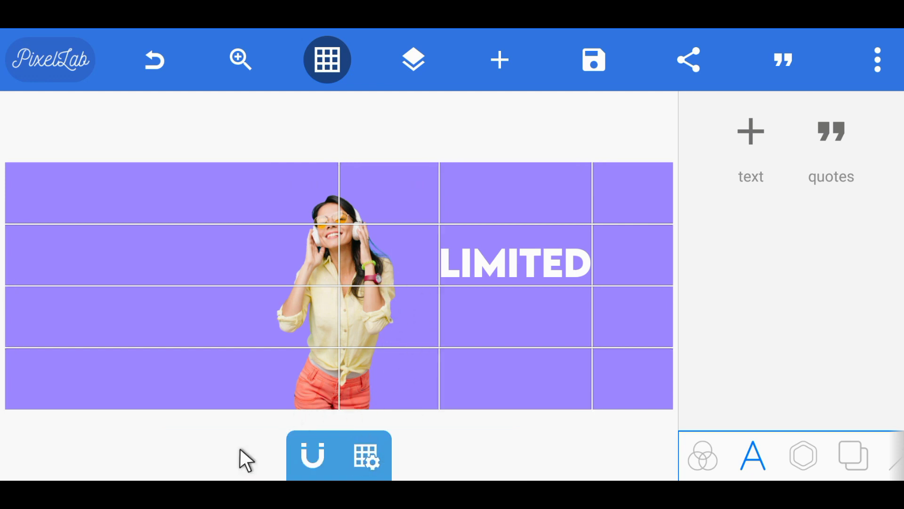
# Duplicate LIMITED and change the copy's wording to EDITION
pyautogui.click(537, 266)
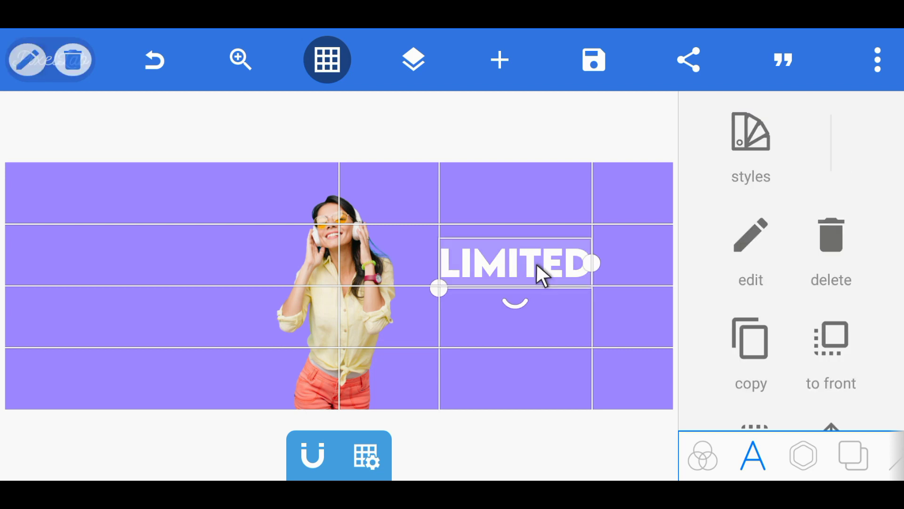
pyautogui.click(754, 342)
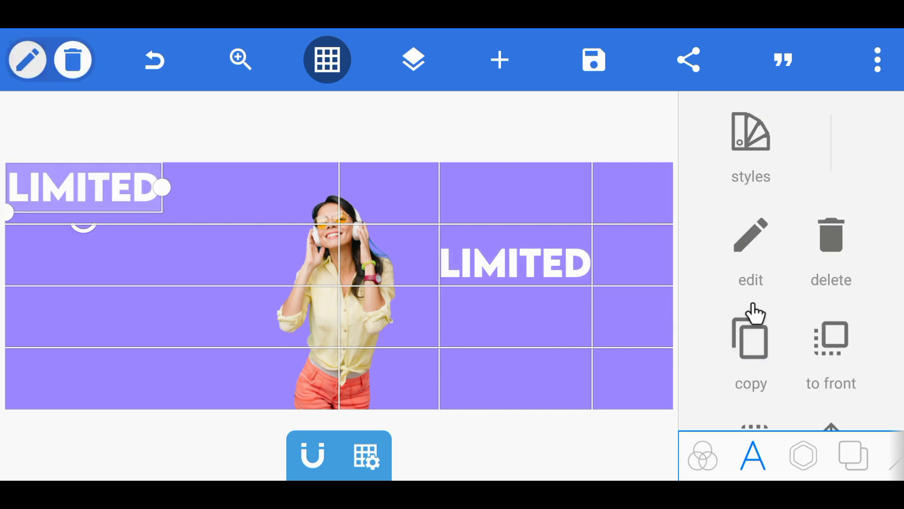
pyautogui.click(750, 243)
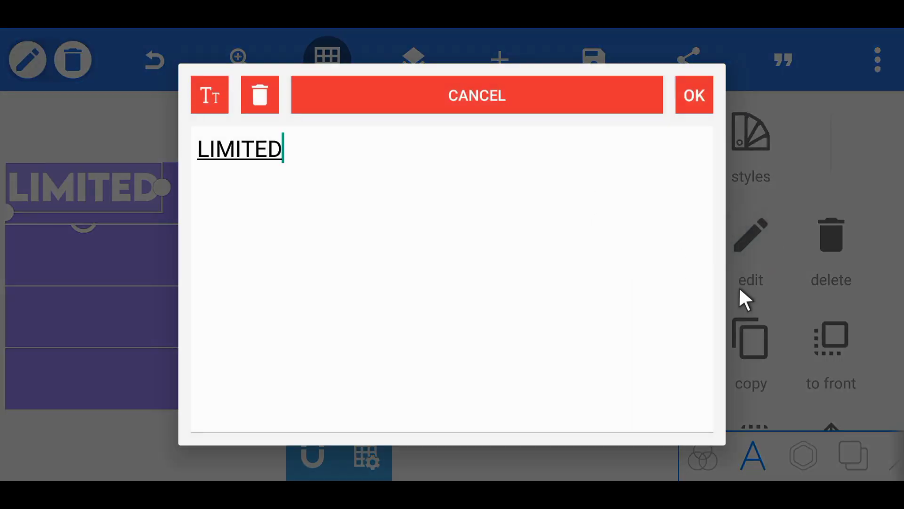
pyautogui.click(504, 194)
pyautogui.click(874, 410)
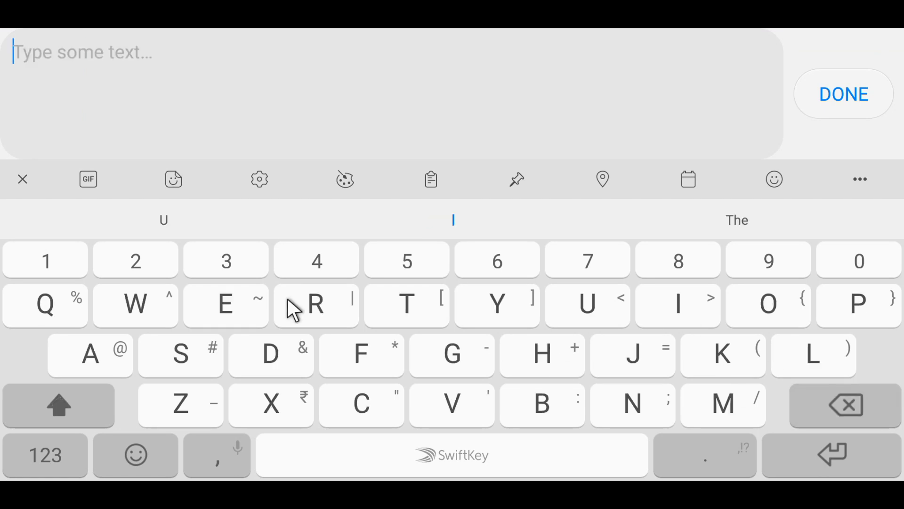
pyautogui.click(226, 304)
pyautogui.doubleClick(106, 405)
pyautogui.click(271, 353)
pyautogui.click(679, 304)
pyautogui.click(407, 304)
pyautogui.click(688, 313)
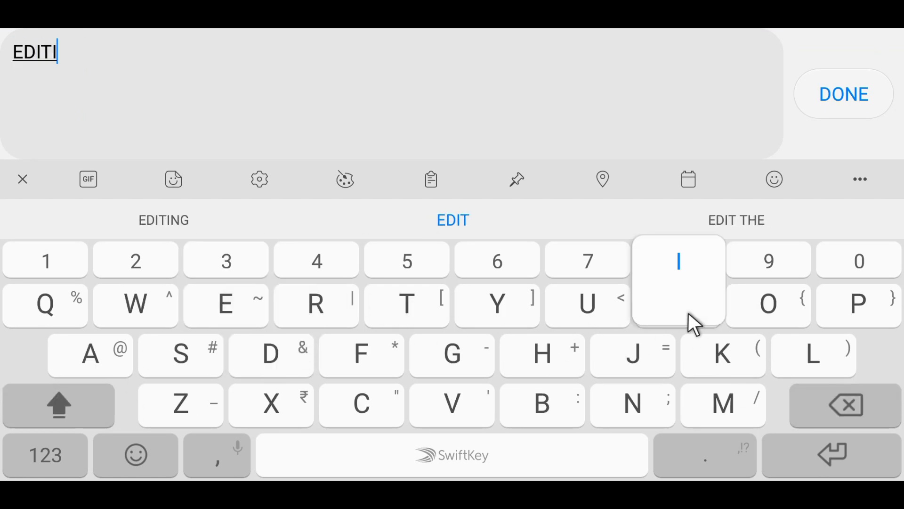
pyautogui.click(769, 304)
pyautogui.click(646, 404)
pyautogui.click(834, 99)
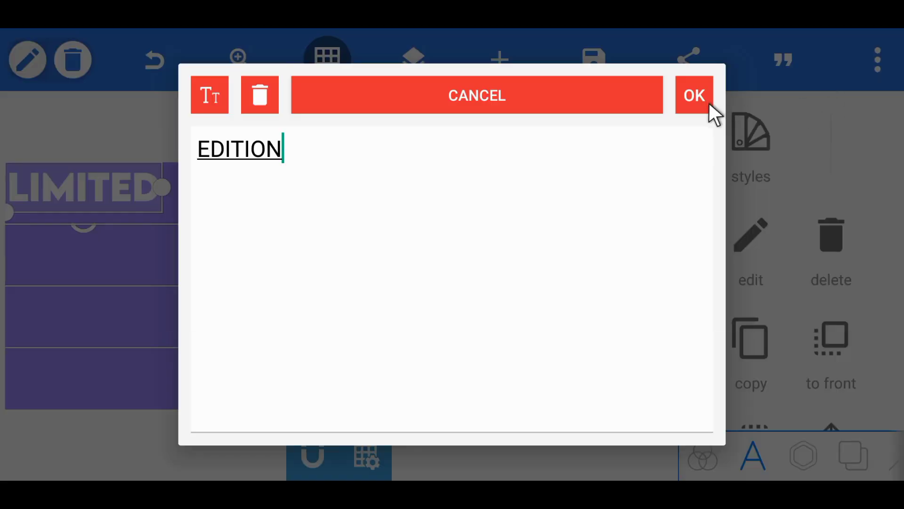
pyautogui.click(709, 104)
# Place EDITION directly under LIMITED and resize it to match LIMITED's width
pyautogui.moveTo(130, 180); pyautogui.dragTo(349, 293)
pyautogui.moveTo(283, 272); pyautogui.dragTo(546, 267)
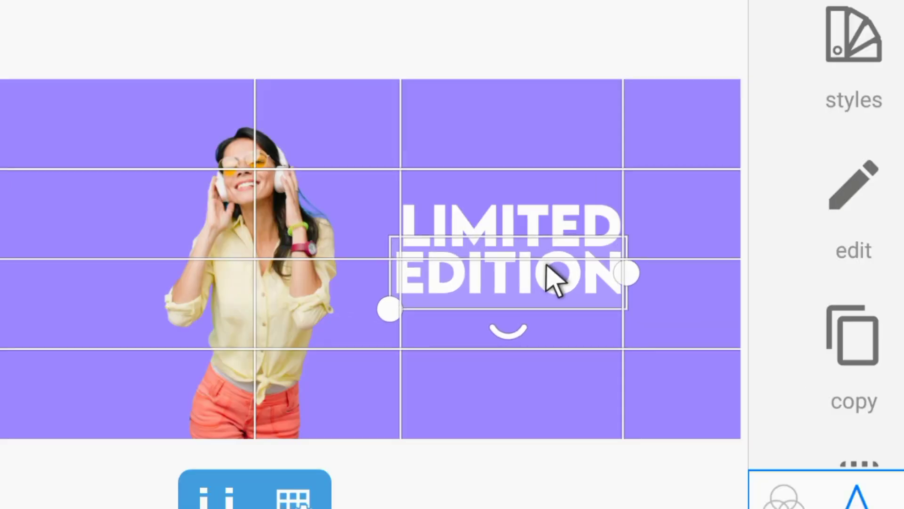
pyautogui.moveTo(390, 306); pyautogui.dragTo(394, 337)
# Nudge EDITION left with a 1px step and hide the guide grid
pyautogui.click(332, 73)
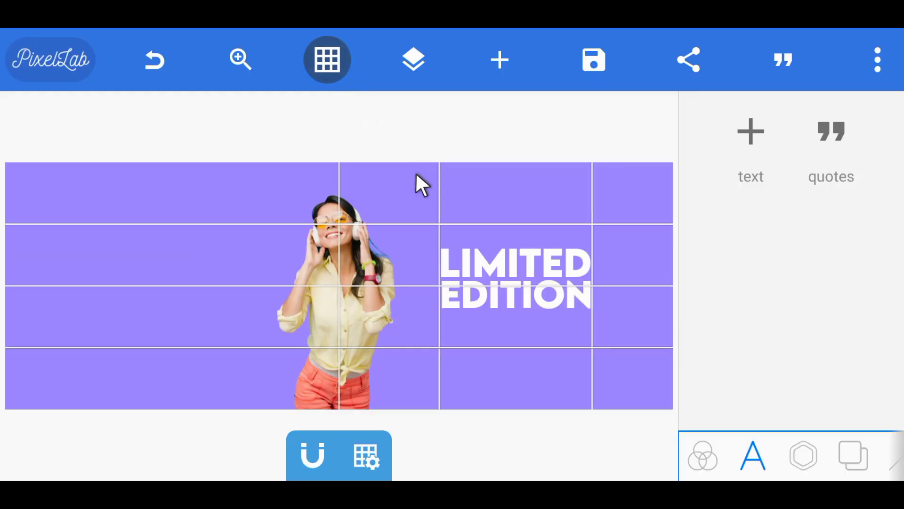
pyautogui.click(510, 291)
pyautogui.scroll(-2, 778, 303)
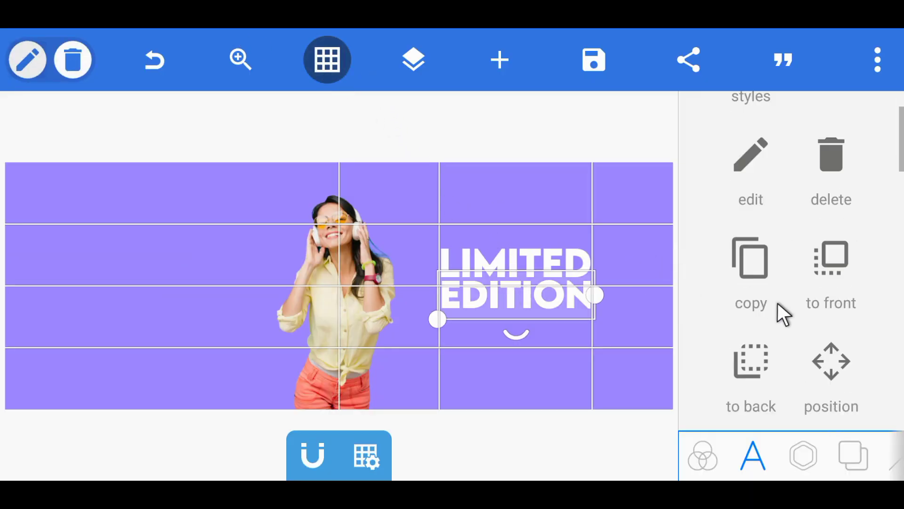
pyautogui.scroll(-3, 778, 304)
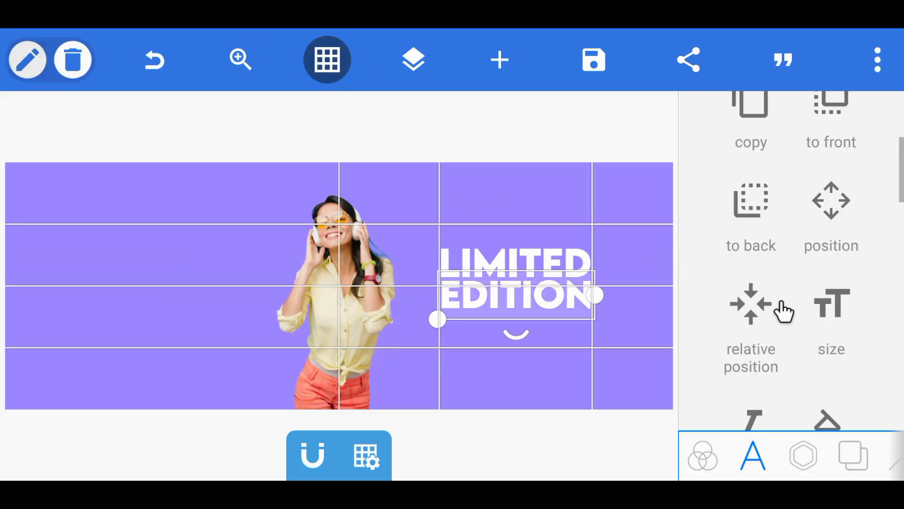
pyautogui.click(831, 211)
pyautogui.moveTo(733, 202); pyautogui.dragTo(694, 227)
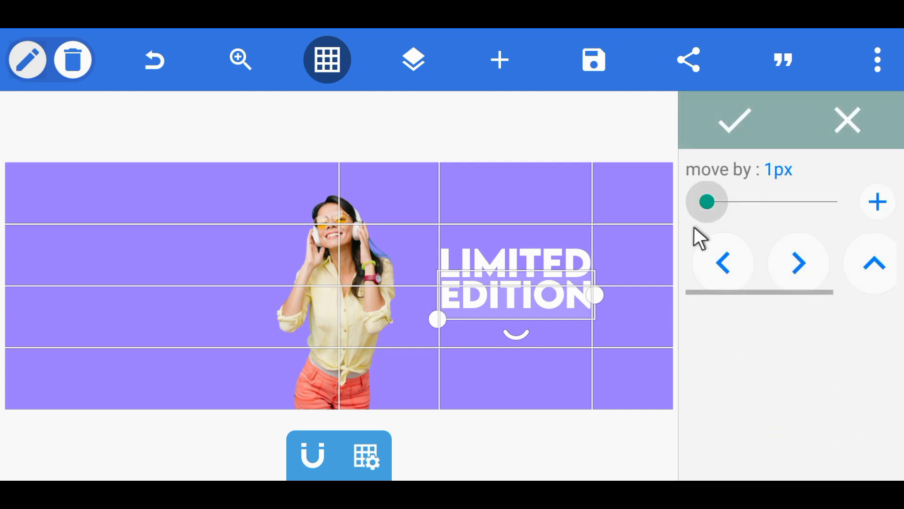
pyautogui.click(720, 259)
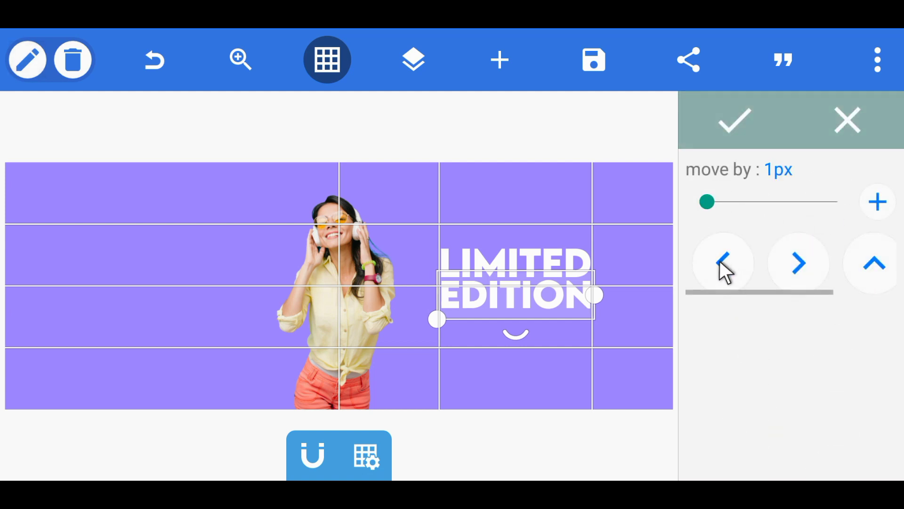
pyautogui.click(720, 252)
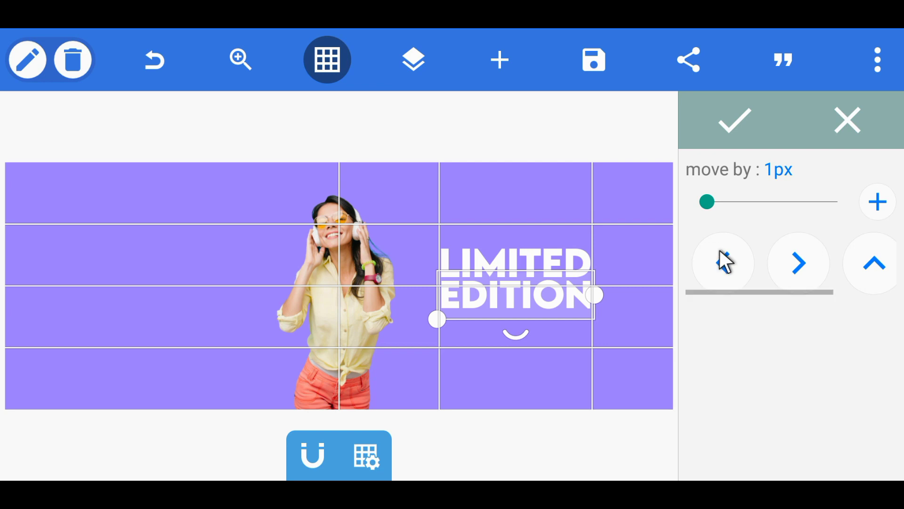
pyautogui.click(739, 133)
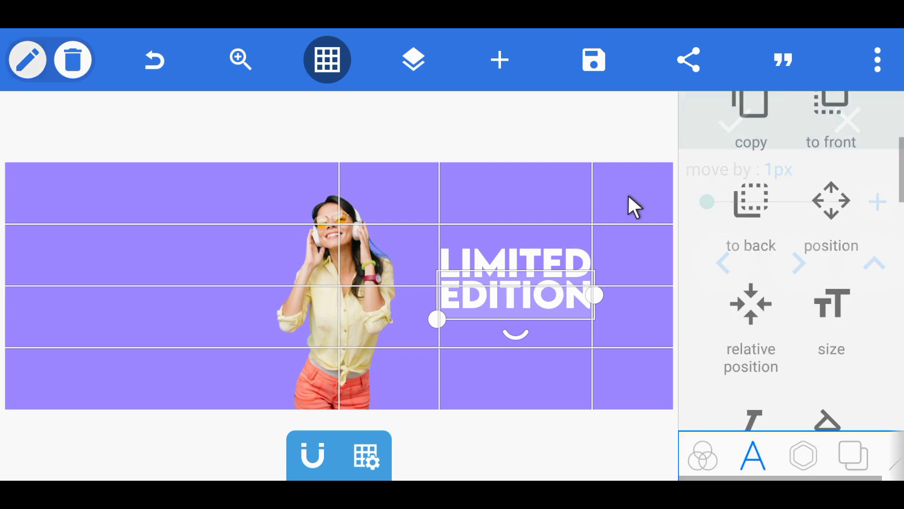
pyautogui.click(329, 62)
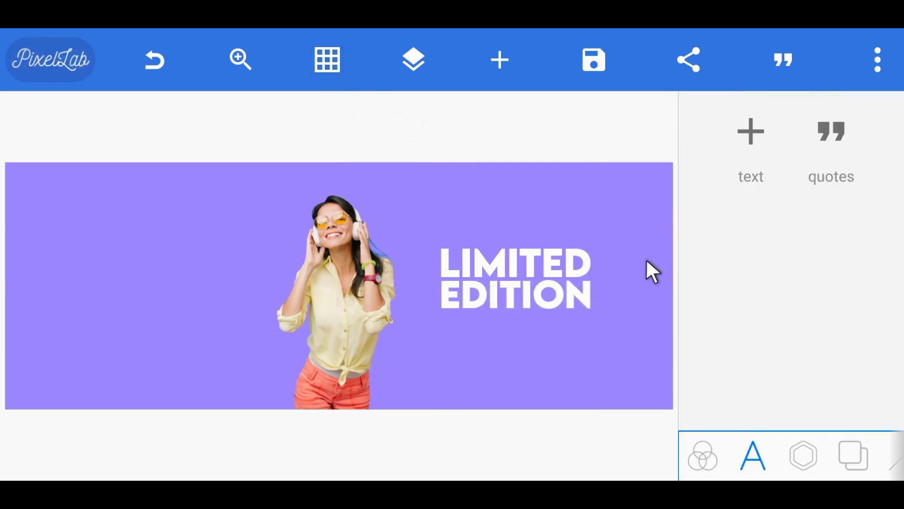
# Undo the nudge and re-nudge EDITION just one pixel left to align with LIMITED
pyautogui.click(542, 300)
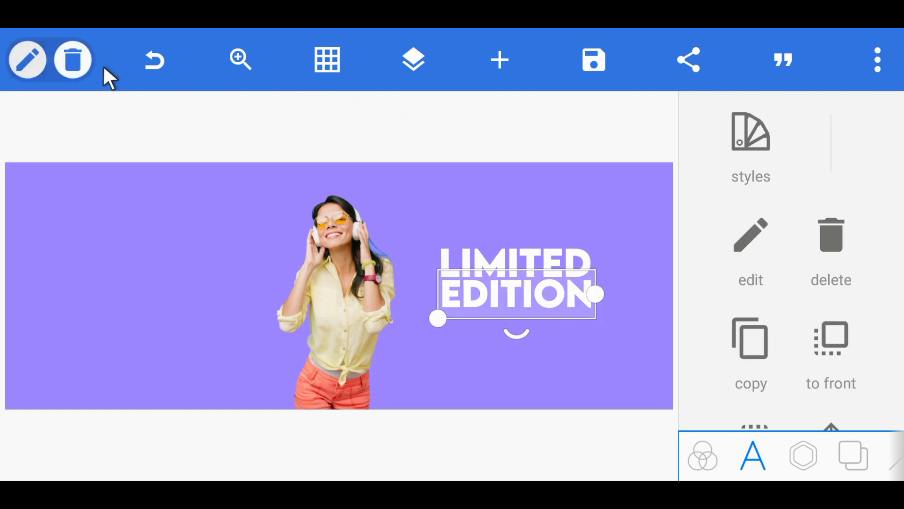
pyautogui.click(146, 66)
pyautogui.scroll(-5, 735, 245)
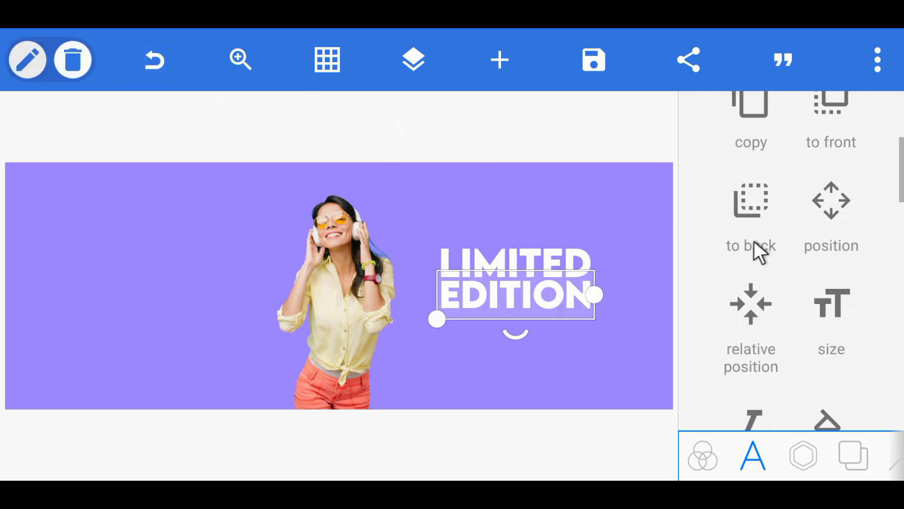
pyautogui.scroll(2, 798, 212)
pyautogui.scroll(-2, 827, 238)
pyautogui.click(828, 229)
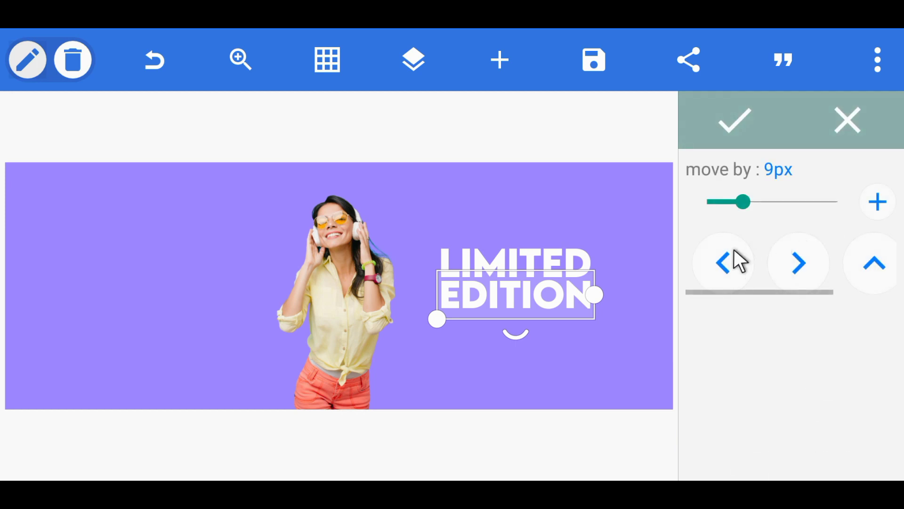
pyautogui.moveTo(743, 202); pyautogui.dragTo(706, 203)
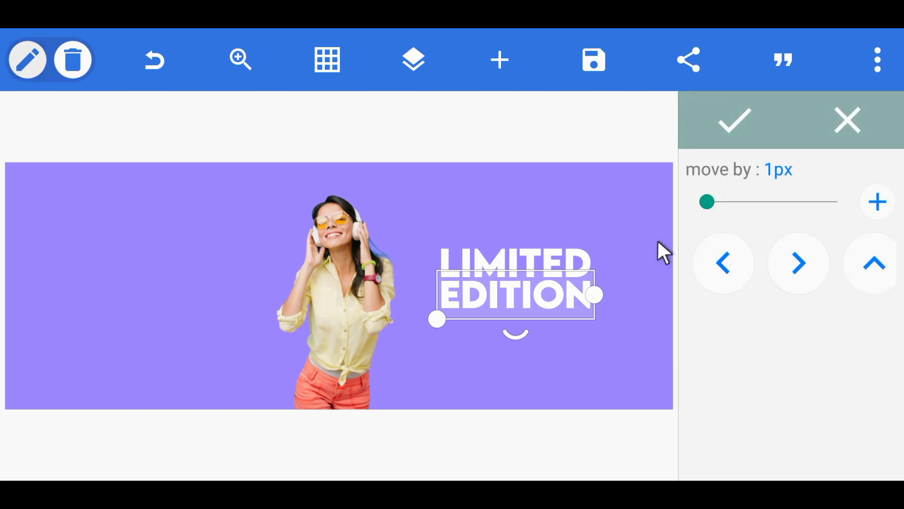
pyautogui.click(715, 264)
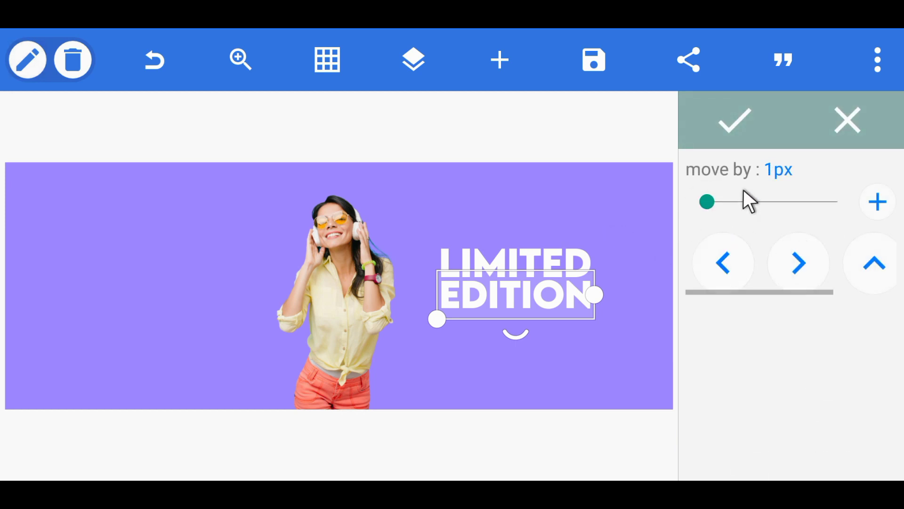
pyautogui.click(735, 121)
pyautogui.click(618, 227)
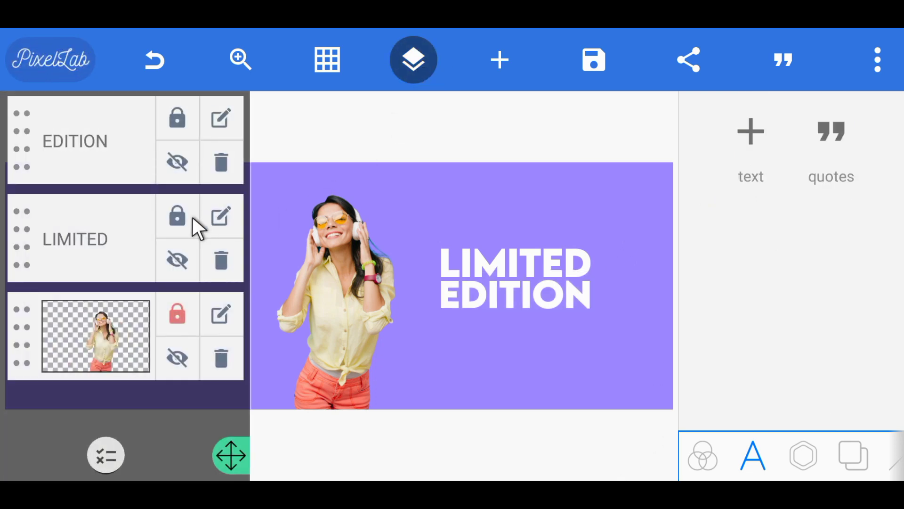
# Duplicate the LIMITED and EDITION layers from the layers list
pyautogui.click(101, 216)
pyautogui.click(751, 340)
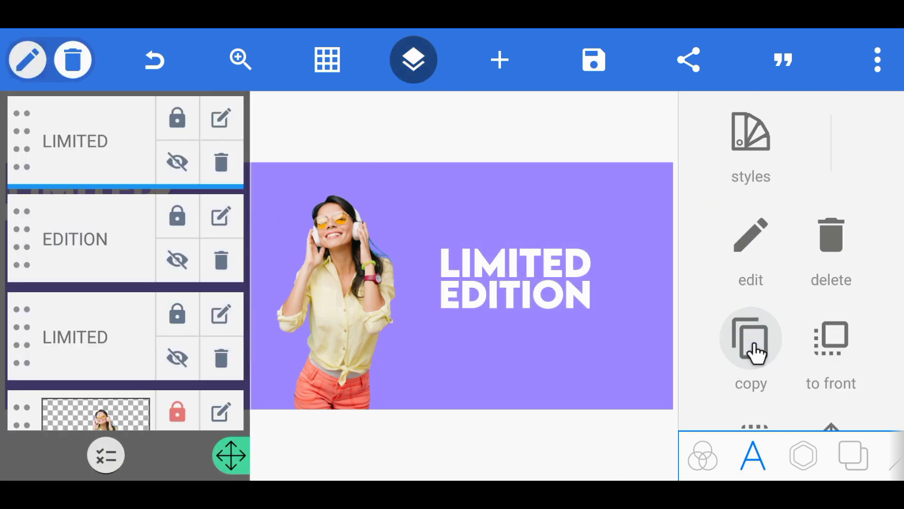
pyautogui.click(101, 254)
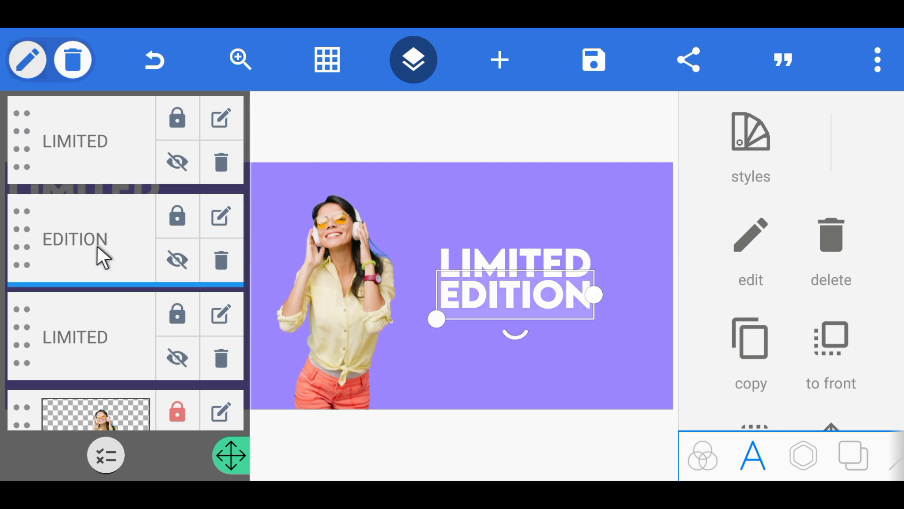
pyautogui.click(730, 328)
pyautogui.click(413, 60)
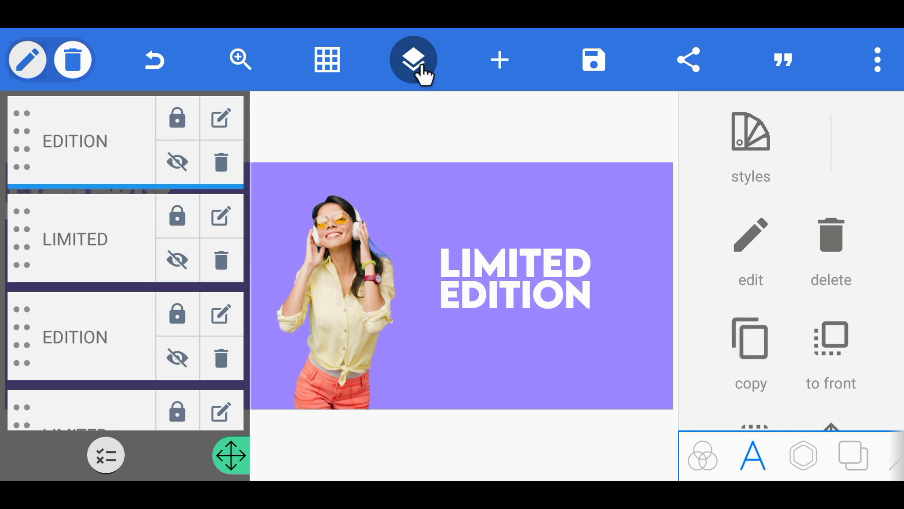
# Move the copies below the original pair, snapping the EDITION copy to the grid
pyautogui.moveTo(116, 188); pyautogui.dragTo(517, 370)
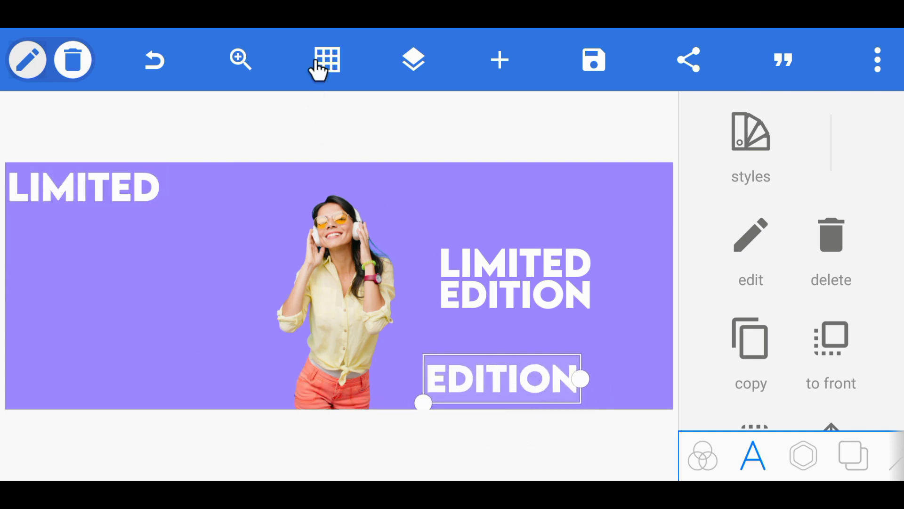
pyautogui.click(332, 78)
pyautogui.moveTo(508, 363); pyautogui.dragTo(520, 380)
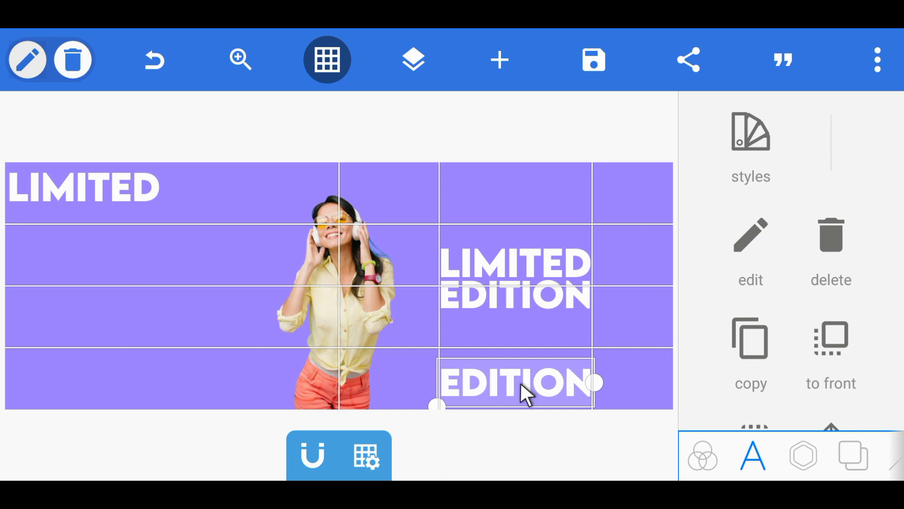
pyautogui.moveTo(115, 192); pyautogui.dragTo(542, 344)
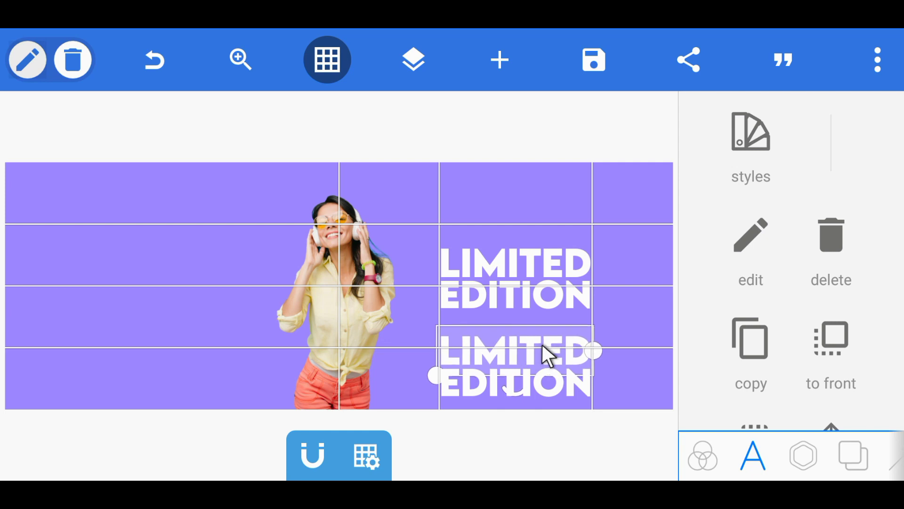
# Set the lower LIMITED copy's fill opacity to 0 so it becomes transparent
pyautogui.scroll(-5, 841, 288)
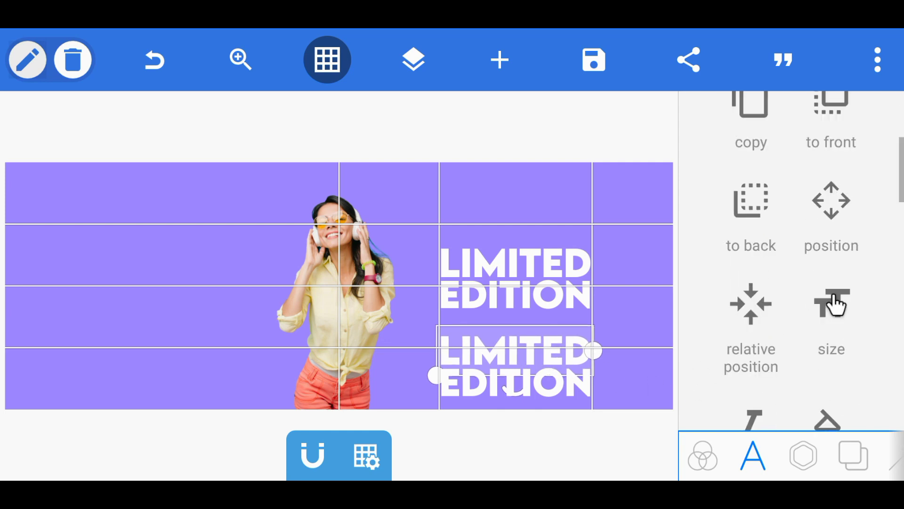
pyautogui.scroll(-2, 828, 301)
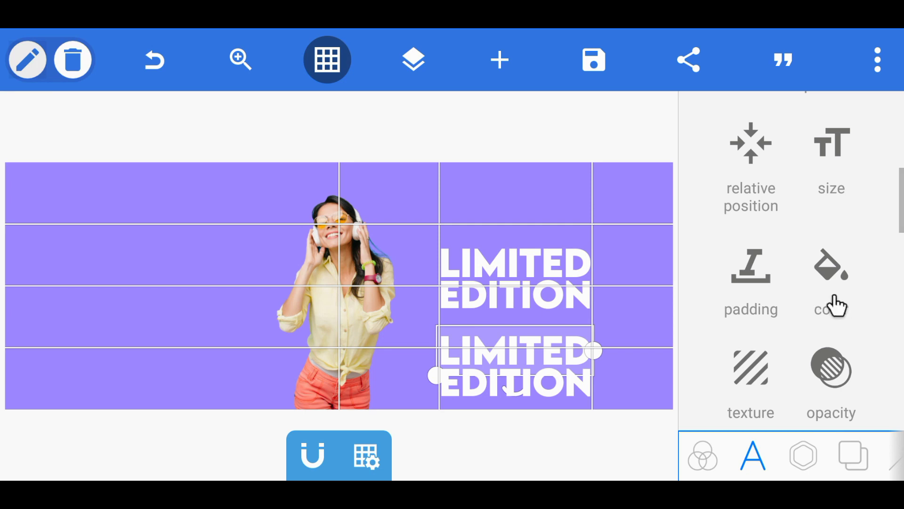
pyautogui.click(835, 301)
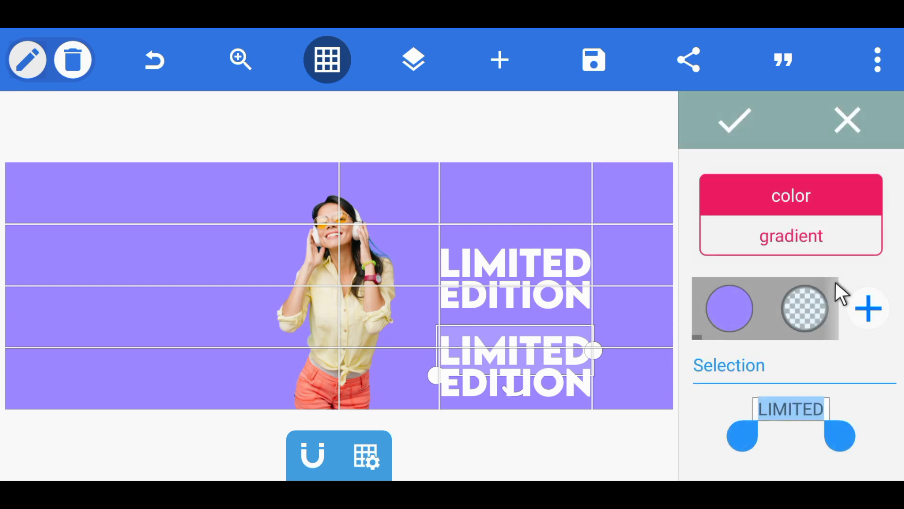
pyautogui.click(869, 309)
pyautogui.moveTo(855, 297); pyautogui.dragTo(343, 337)
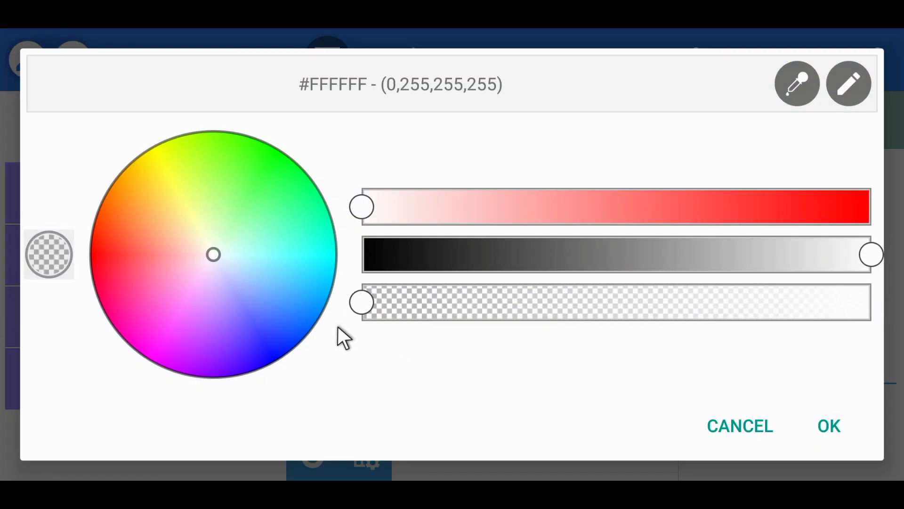
pyautogui.click(821, 417)
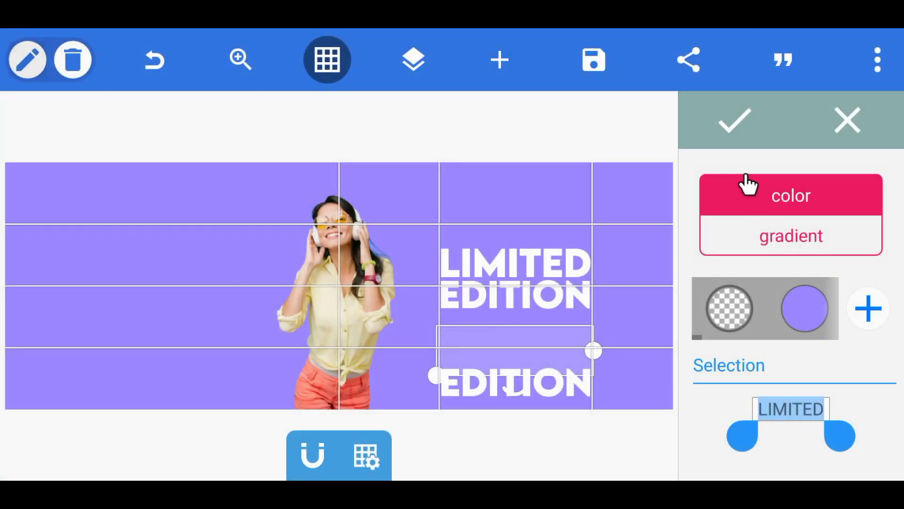
pyautogui.click(738, 135)
# Enable a white stroke of width 1 on the lower LIMITED copy
pyautogui.scroll(-10, 755, 154)
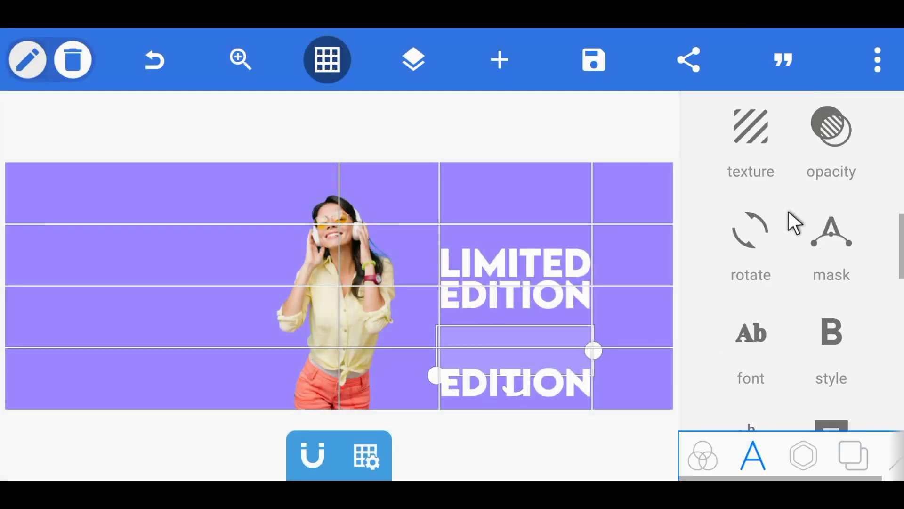
pyautogui.scroll(-3, 793, 213)
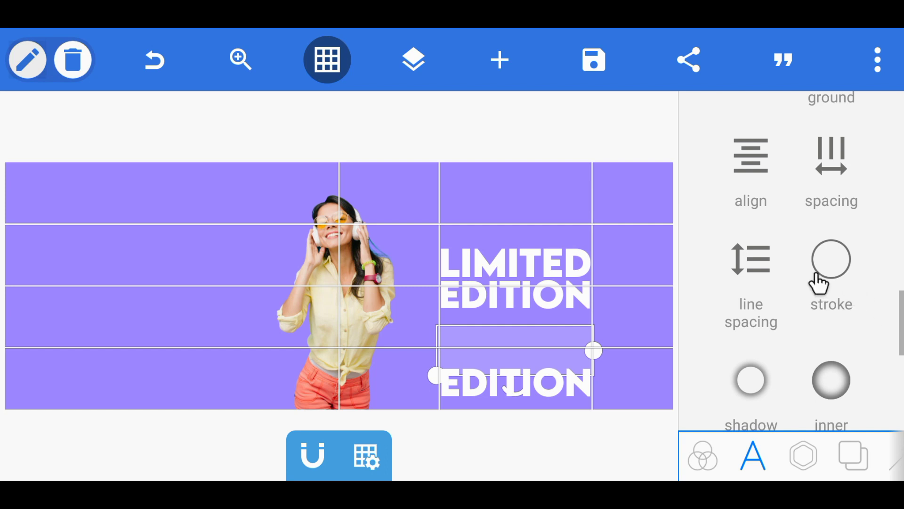
pyautogui.click(836, 285)
pyautogui.click(837, 185)
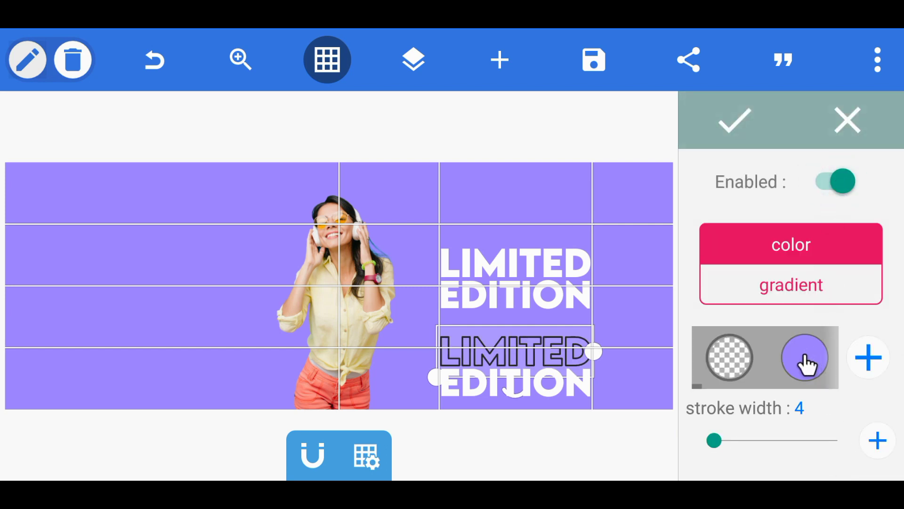
pyautogui.moveTo(803, 364); pyautogui.dragTo(731, 363)
pyautogui.moveTo(830, 362); pyautogui.dragTo(720, 363)
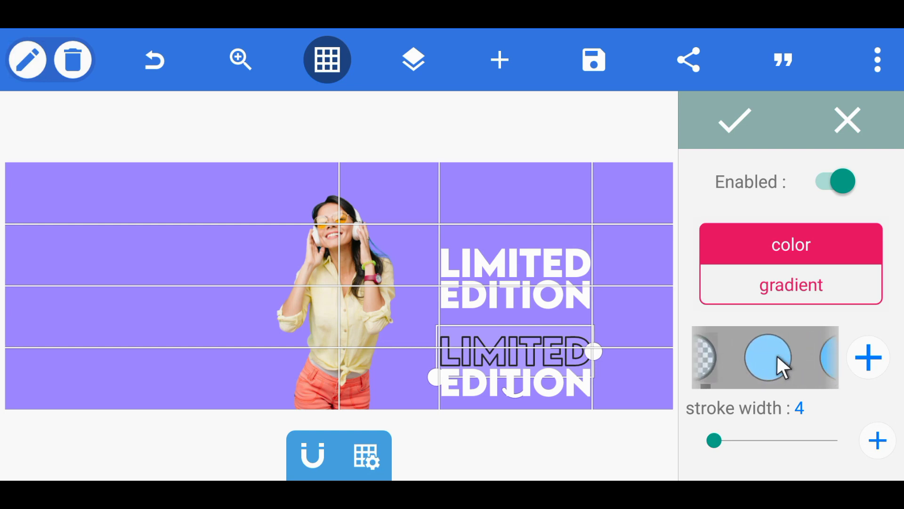
pyautogui.moveTo(829, 368); pyautogui.dragTo(768, 363)
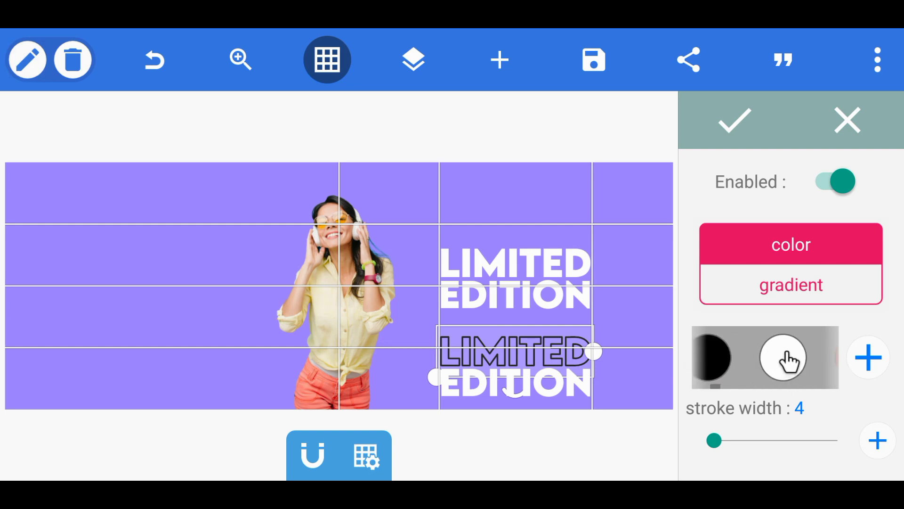
pyautogui.click(784, 359)
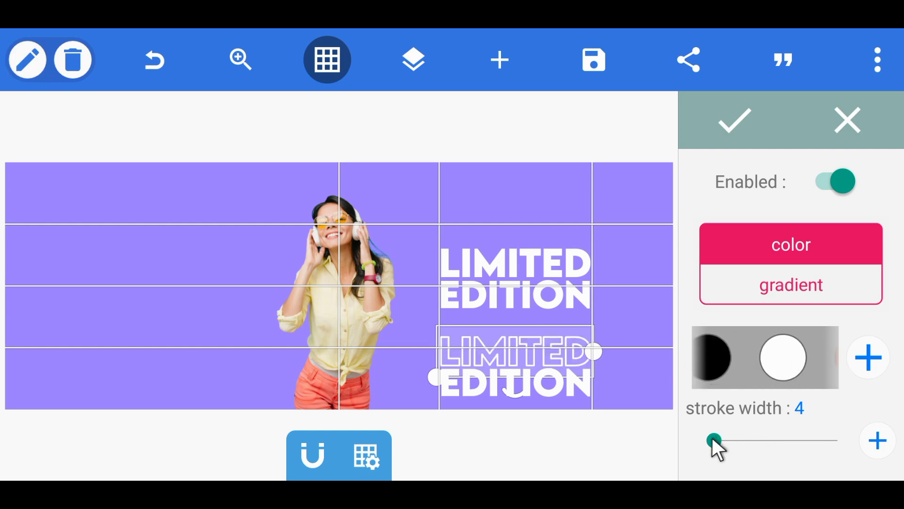
pyautogui.moveTo(713, 438)
pyautogui.mouseDown()
pyautogui.moveTo(687, 445)
pyautogui.moveTo(714, 450)
pyautogui.mouseUp()
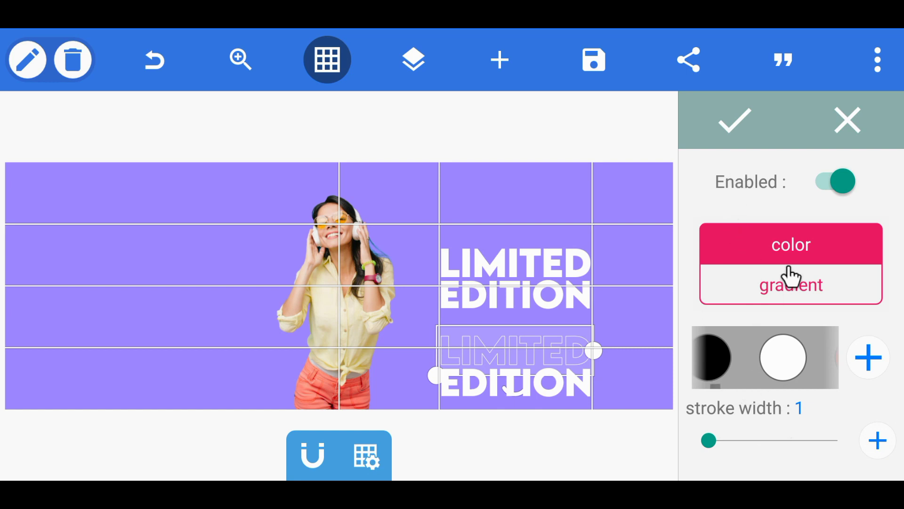
pyautogui.click(734, 137)
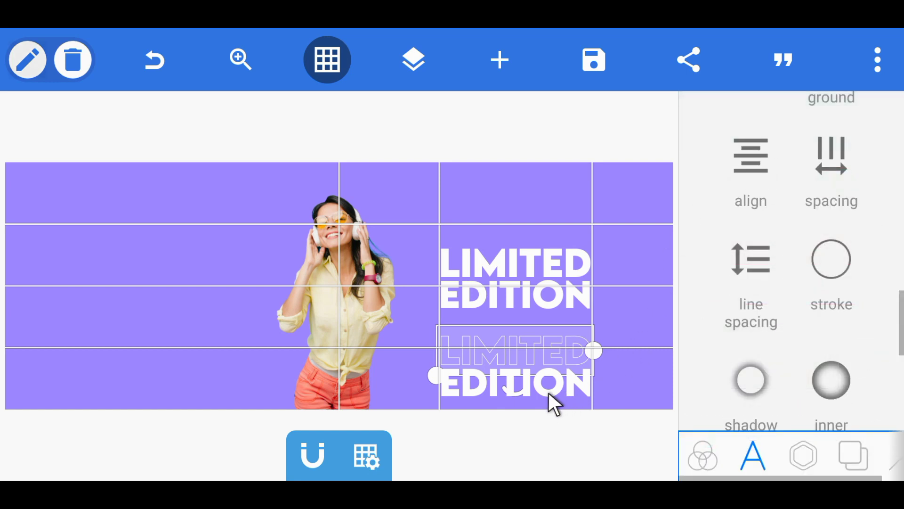
pyautogui.click(542, 390)
# Make the lower EDITION copy's fill fully transparent
pyautogui.scroll(3, 835, 204)
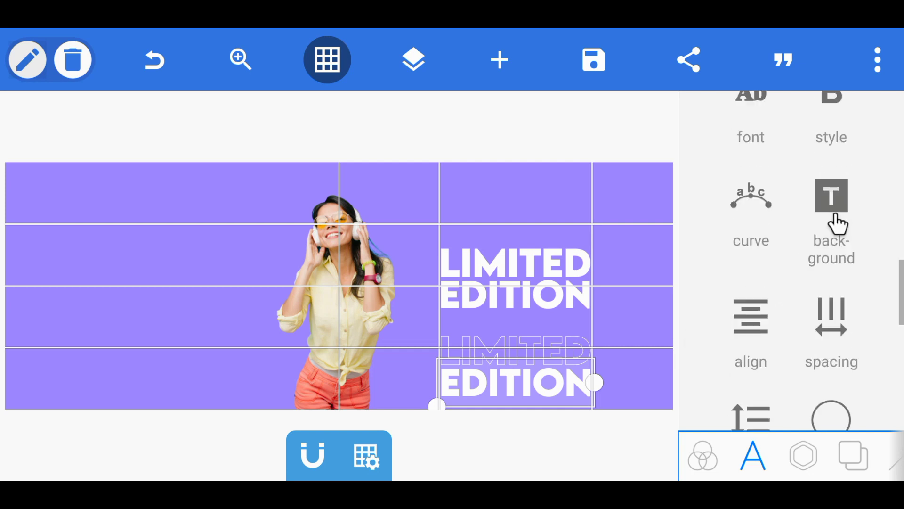
pyautogui.scroll(6, 834, 214)
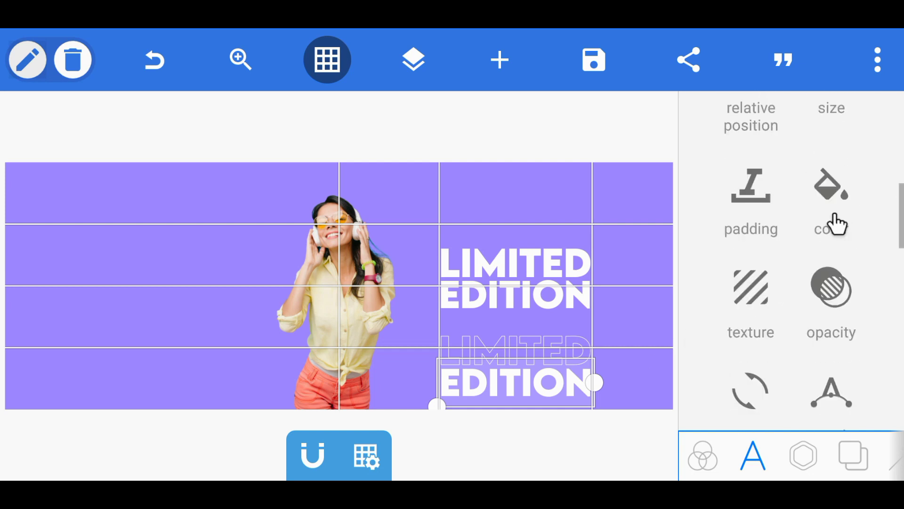
pyautogui.click(834, 221)
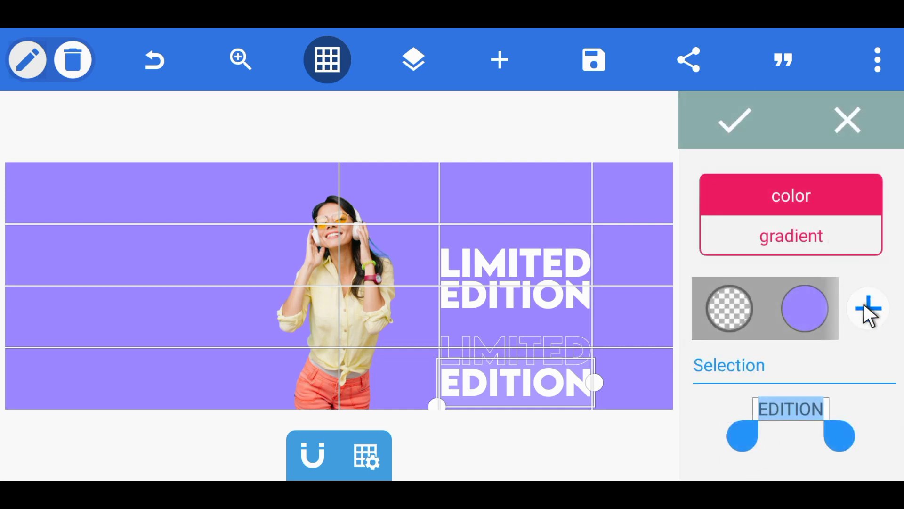
pyautogui.click(865, 306)
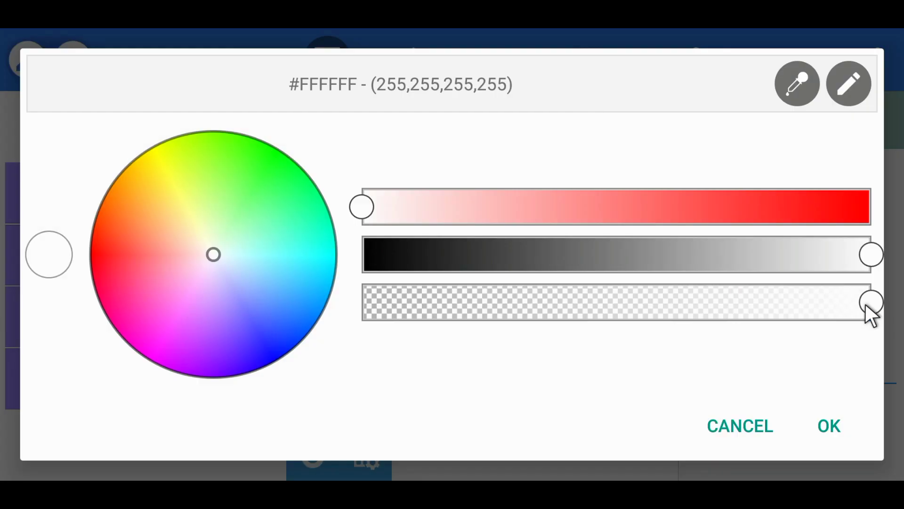
pyautogui.moveTo(866, 304); pyautogui.dragTo(341, 297)
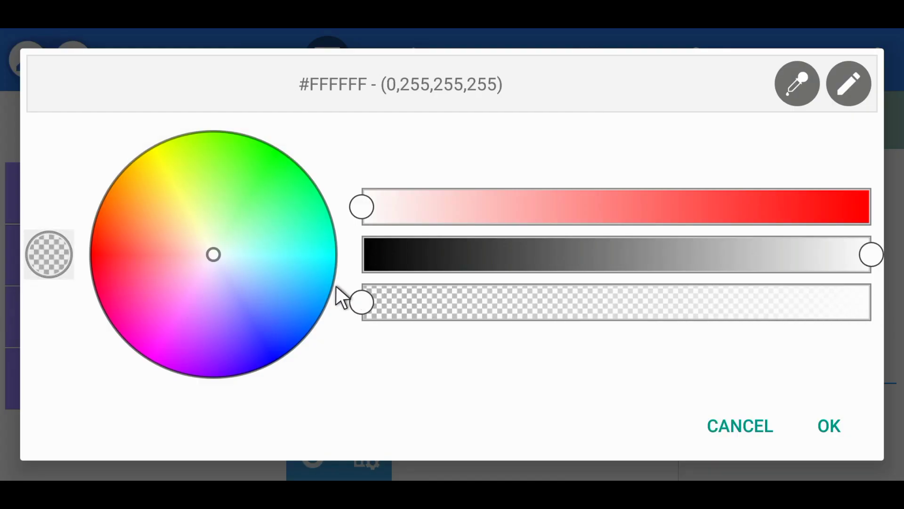
pyautogui.click(823, 429)
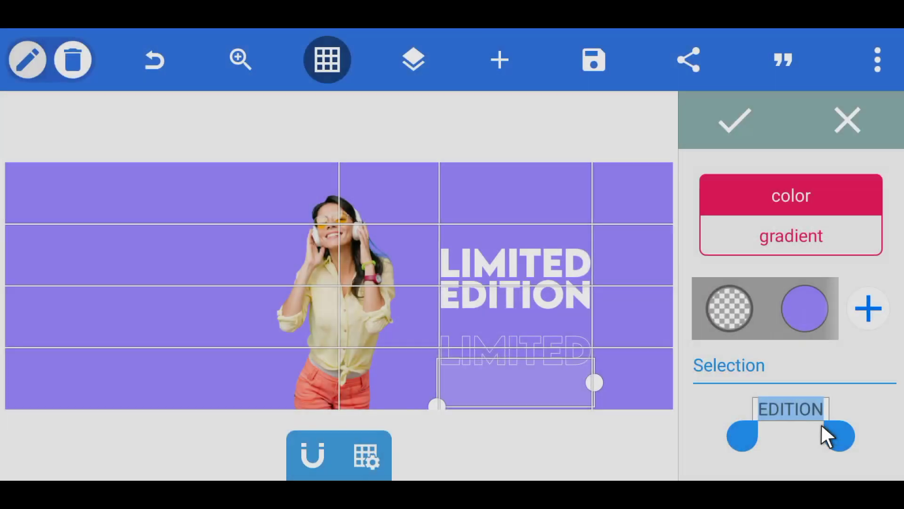
pyautogui.click(752, 139)
# Give the lower EDITION a white outline at minimum width and hide the grid
pyautogui.scroll(-3, 777, 146)
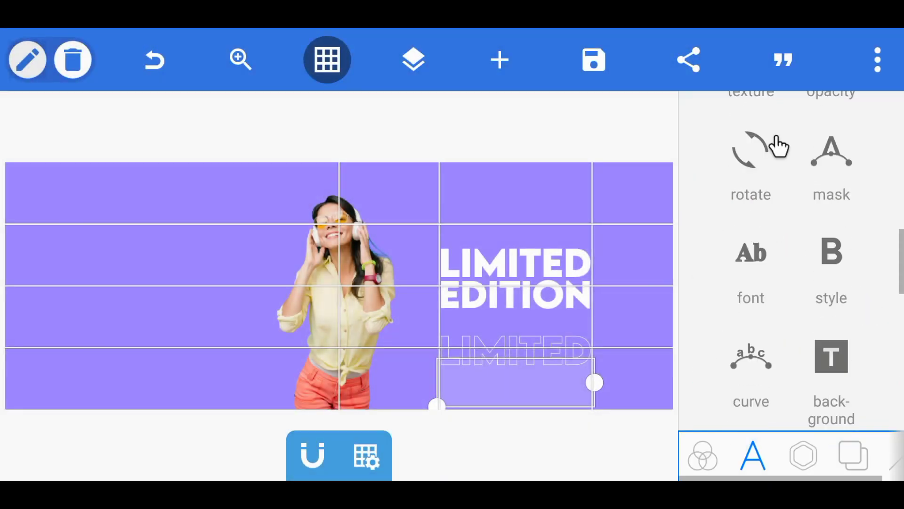
pyautogui.scroll(3, 779, 167)
pyautogui.scroll(-5, 873, 203)
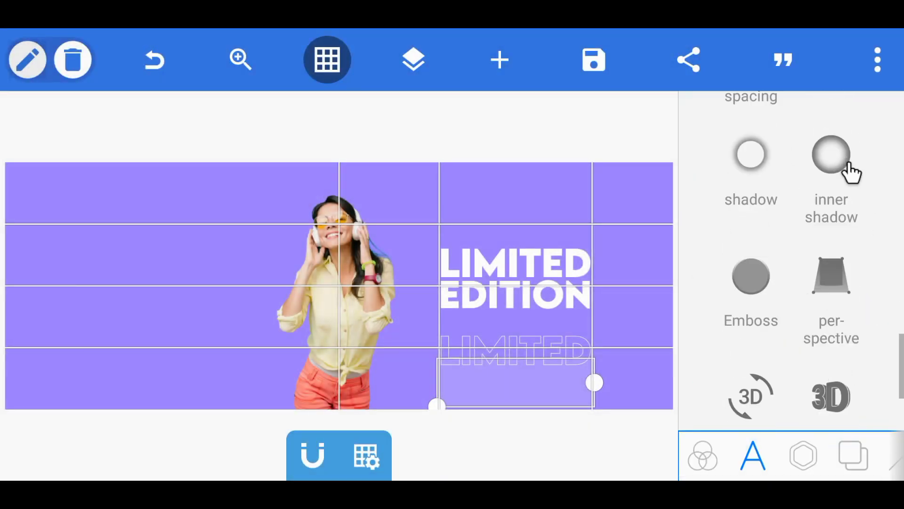
pyautogui.scroll(3, 848, 174)
pyautogui.click(844, 190)
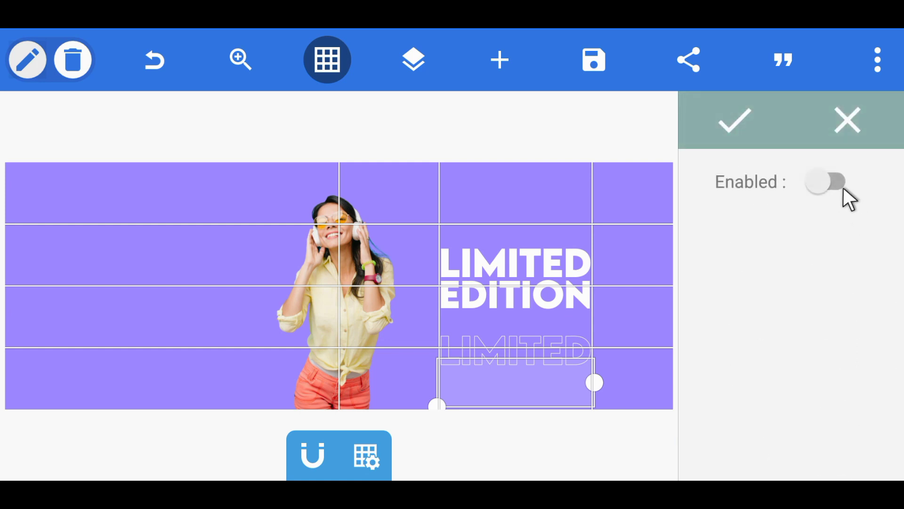
pyautogui.click(830, 184)
pyautogui.click(819, 358)
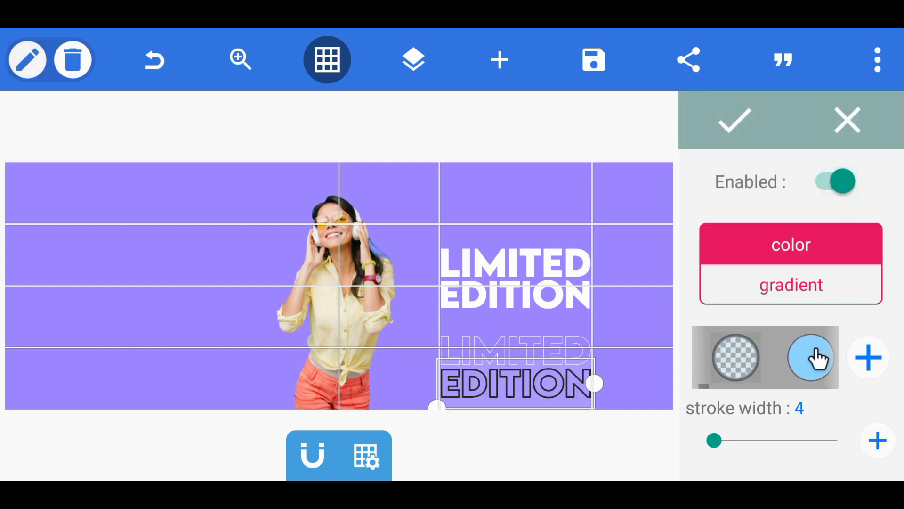
pyautogui.moveTo(818, 358); pyautogui.dragTo(730, 359)
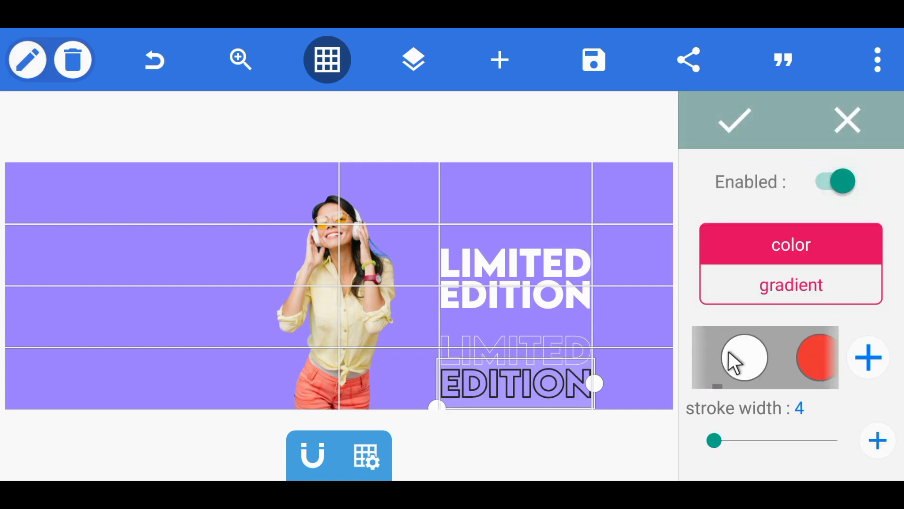
pyautogui.click(754, 367)
pyautogui.moveTo(719, 435); pyautogui.dragTo(711, 448)
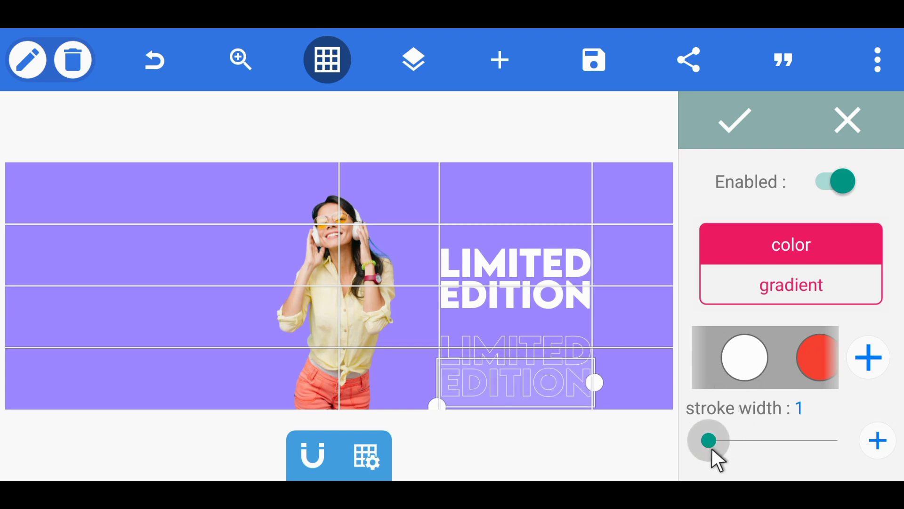
pyautogui.click(730, 118)
pyautogui.click(564, 187)
pyautogui.click(349, 60)
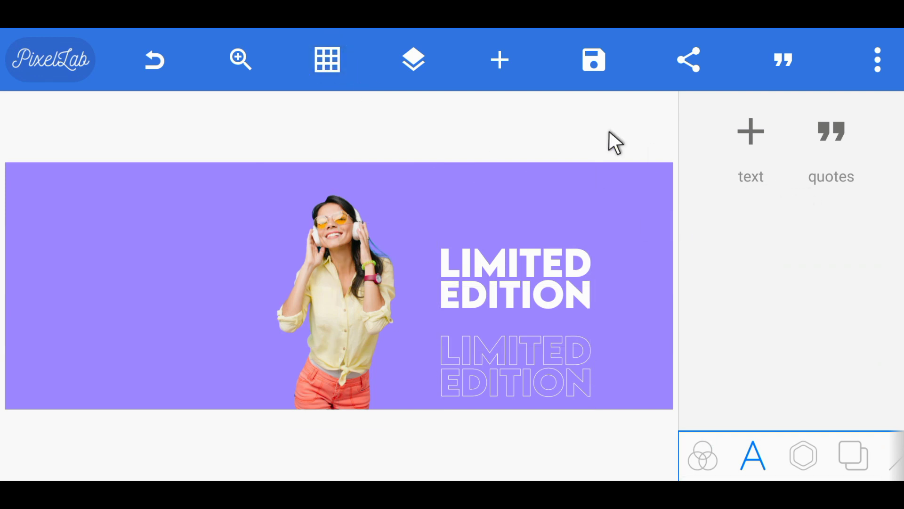
# Merge the outlined LIMITED and EDITION layers into one object and nudge it slightly
pyautogui.click(322, 57)
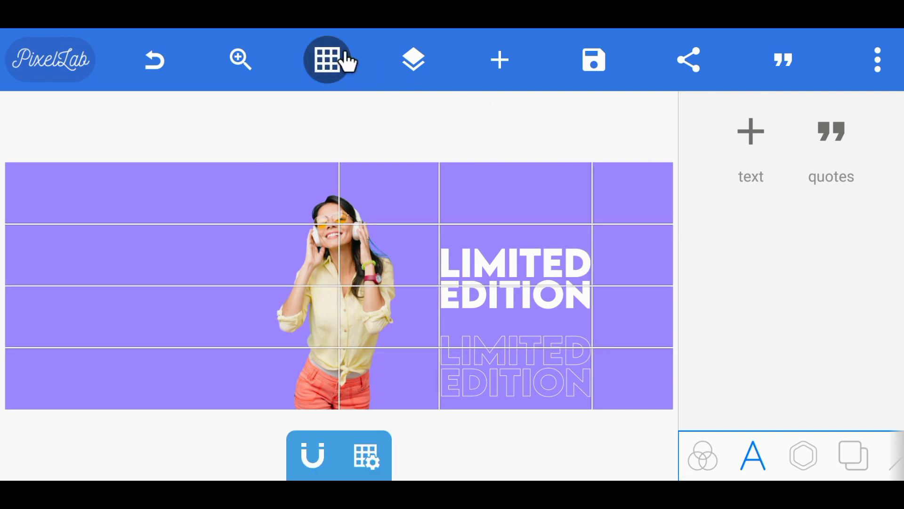
pyautogui.click(343, 60)
pyautogui.click(424, 70)
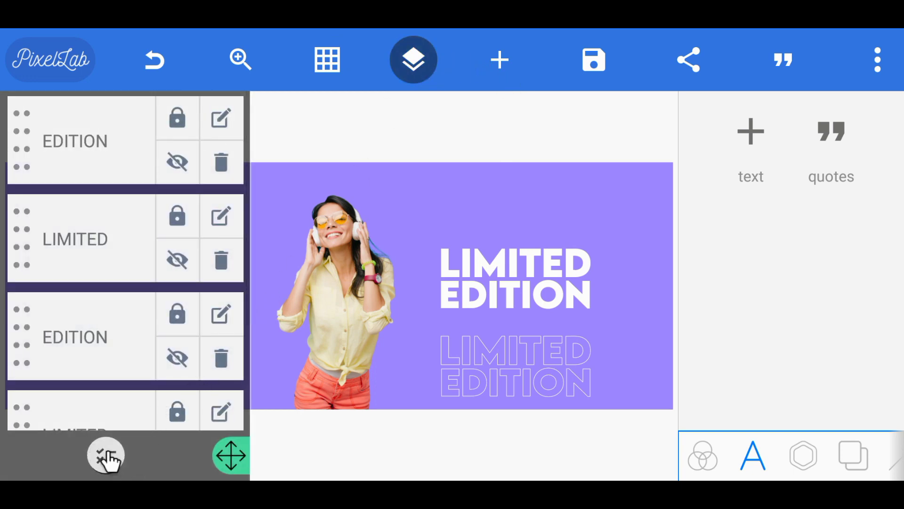
pyautogui.click(105, 455)
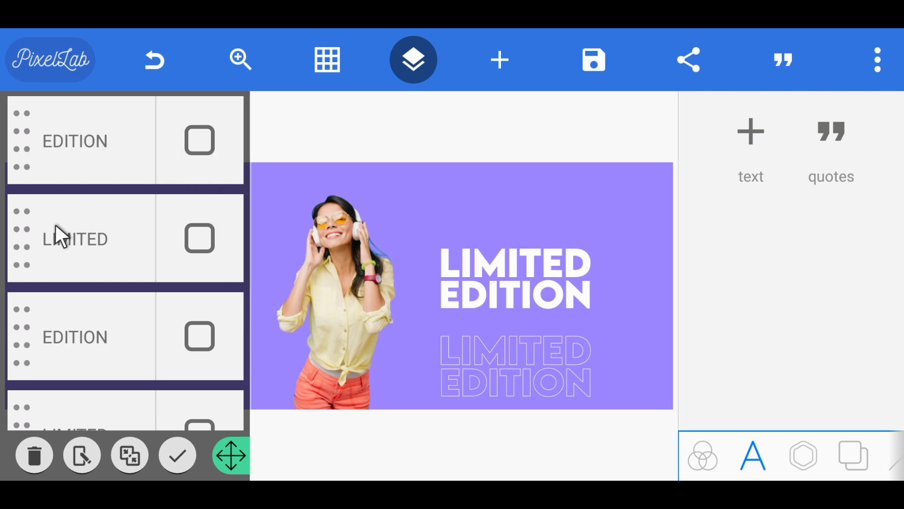
pyautogui.click(184, 144)
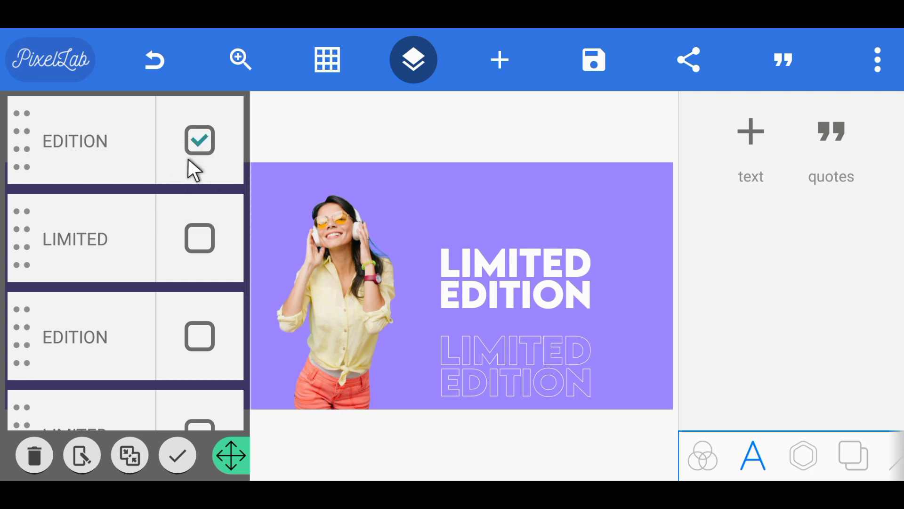
pyautogui.click(185, 244)
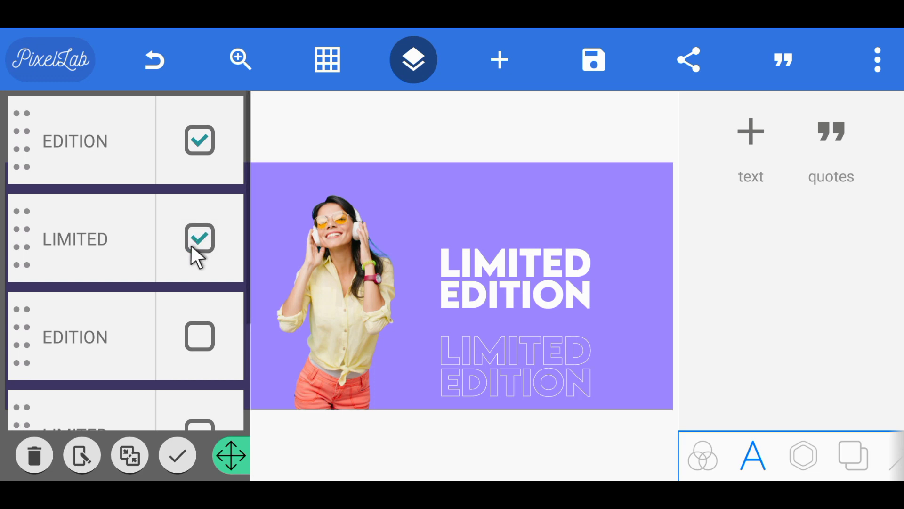
pyautogui.click(132, 456)
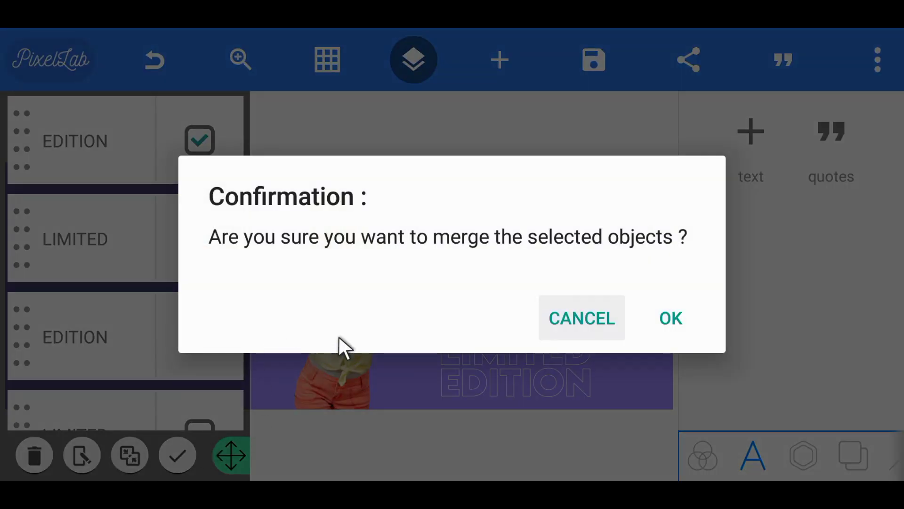
pyautogui.click(661, 328)
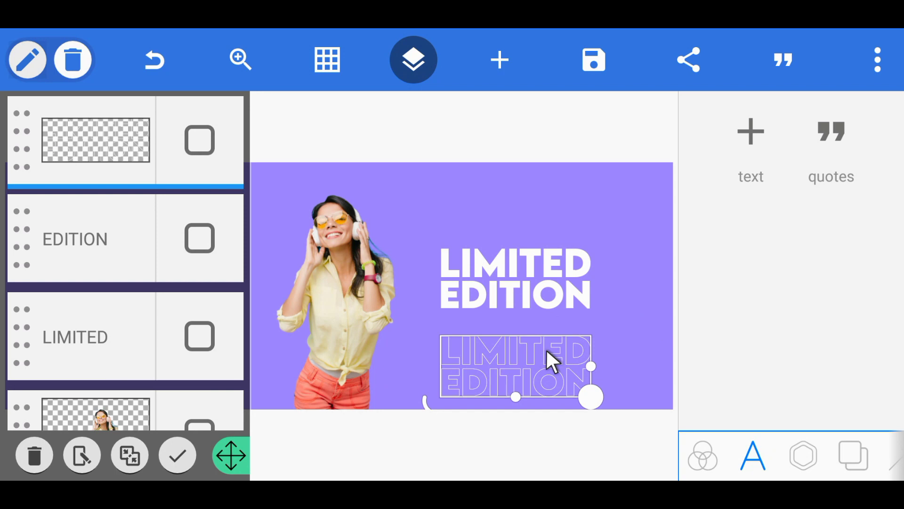
pyautogui.moveTo(547, 349)
pyautogui.mouseDown()
pyautogui.moveTo(564, 343)
pyautogui.moveTo(612, 370)
pyautogui.moveTo(549, 350)
pyautogui.mouseUp()
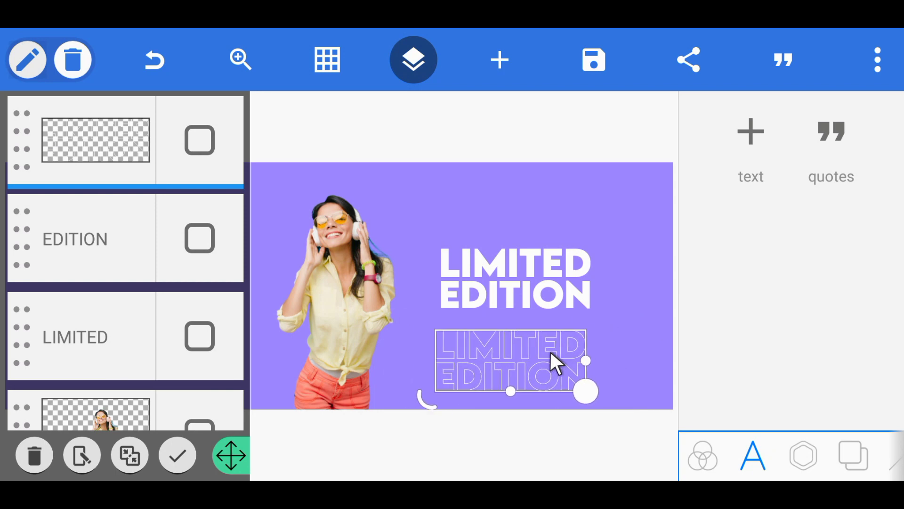
# Merge the solid white LIMITED and EDITION layers into one object
pyautogui.click(189, 241)
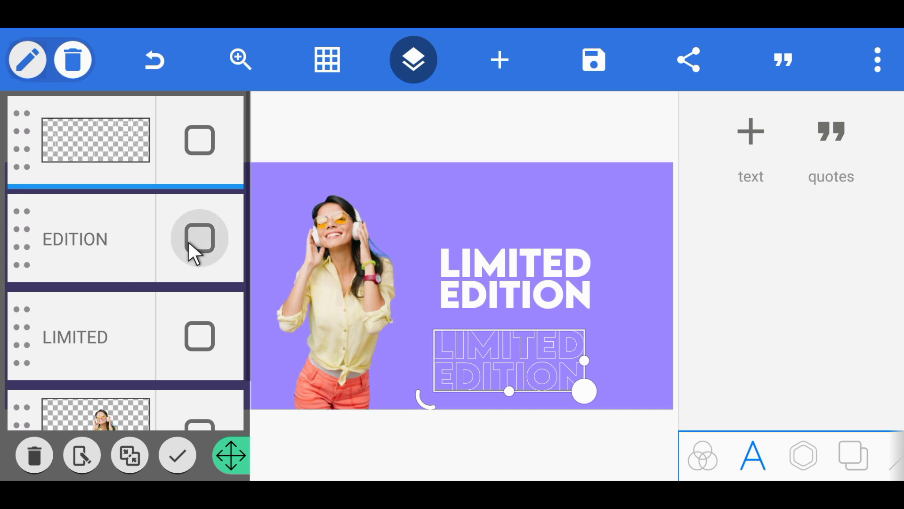
pyautogui.click(186, 329)
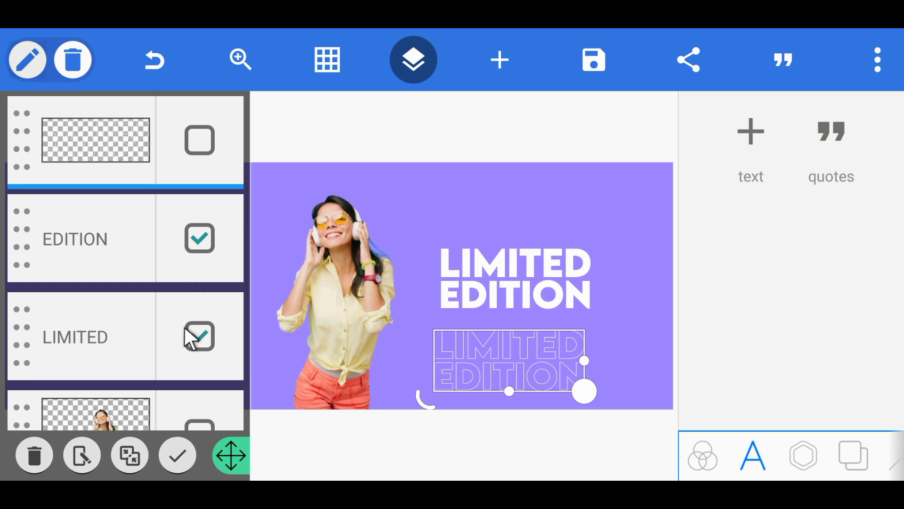
pyautogui.click(131, 453)
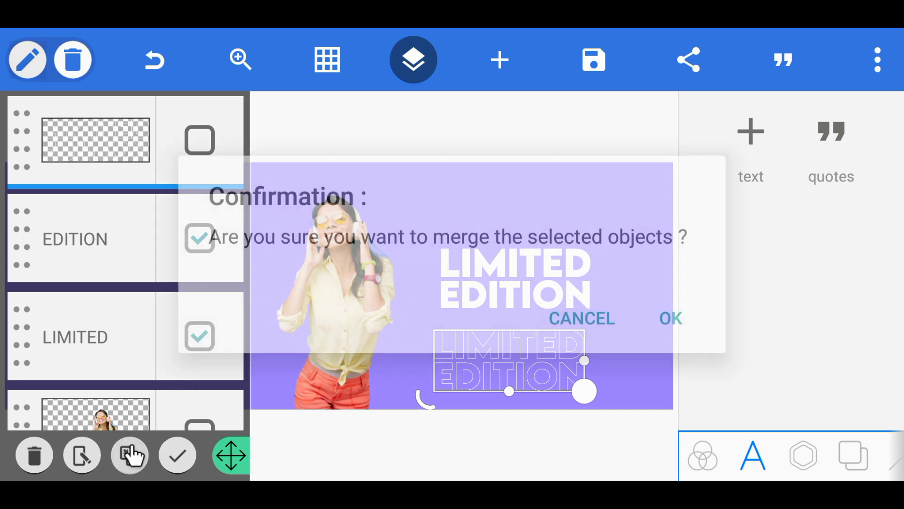
pyautogui.click(651, 321)
pyautogui.click(413, 57)
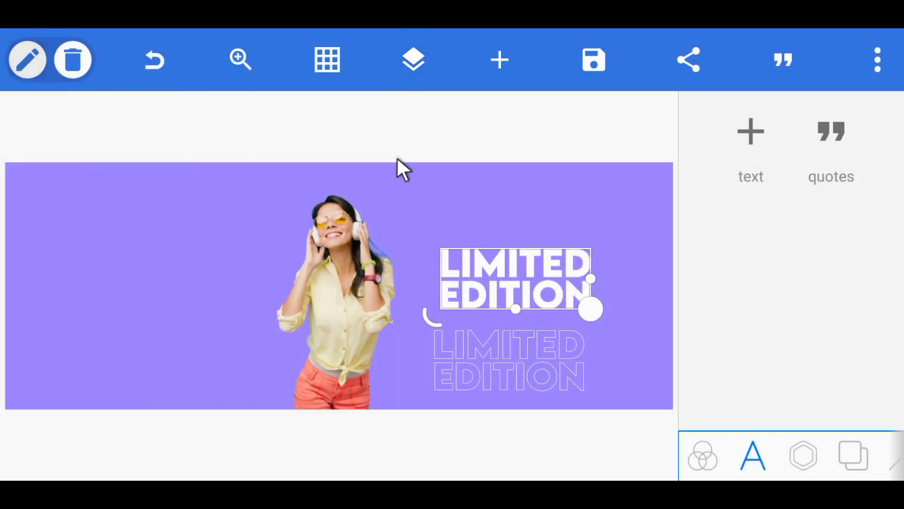
# With grid and snapping on, move the solid LIMITED EDITION text over the woman's head
pyautogui.moveTo(487, 267); pyautogui.dragTo(471, 223)
pyautogui.click(487, 329)
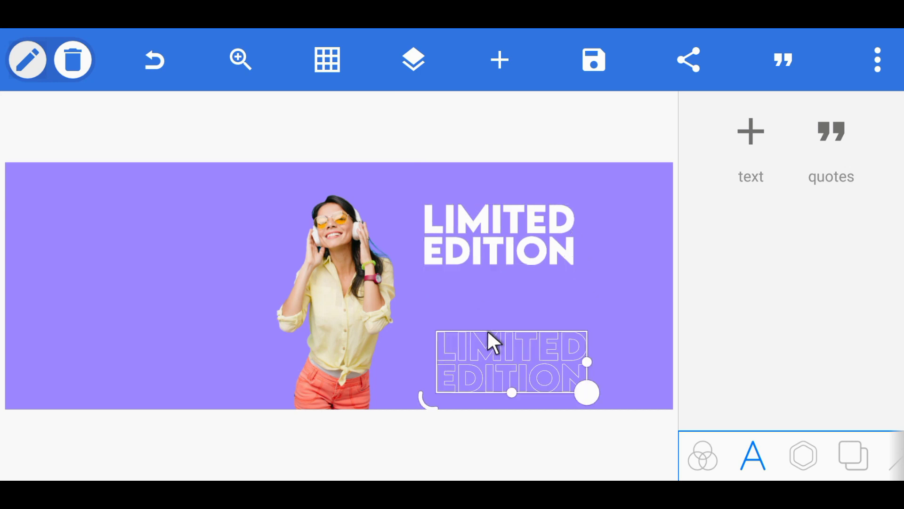
pyautogui.moveTo(487, 329); pyautogui.dragTo(487, 316)
pyautogui.click(212, 183)
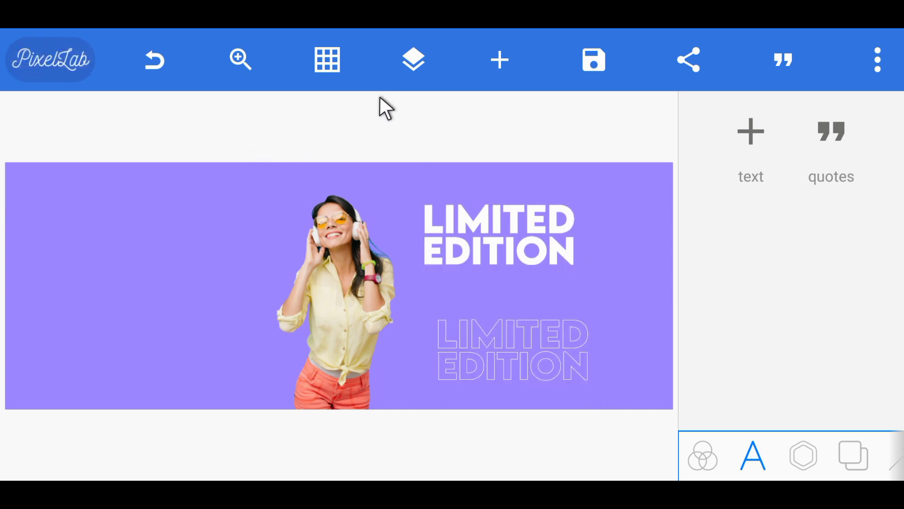
pyautogui.click(331, 65)
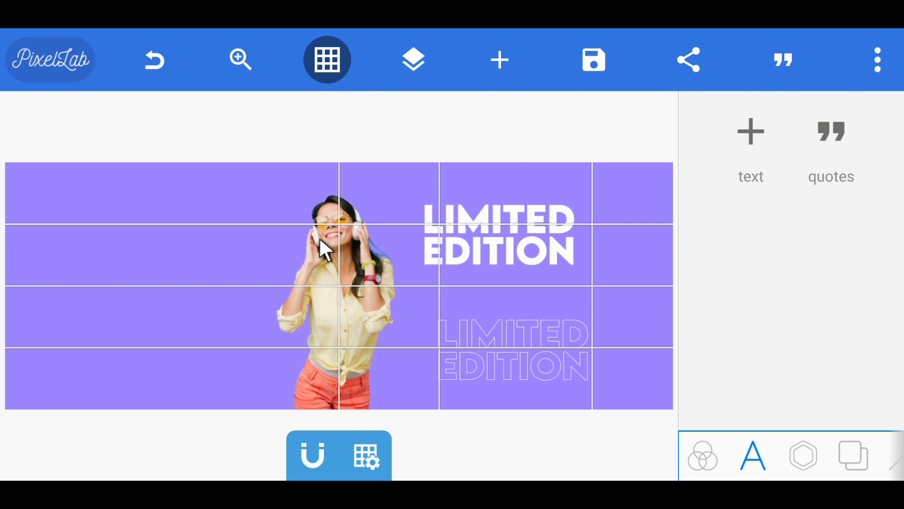
pyautogui.click(318, 461)
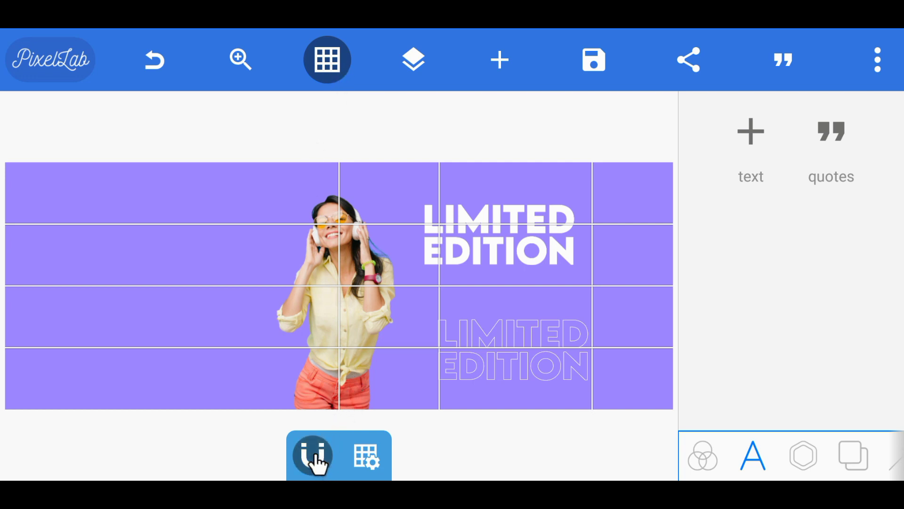
pyautogui.moveTo(501, 225); pyautogui.dragTo(341, 194)
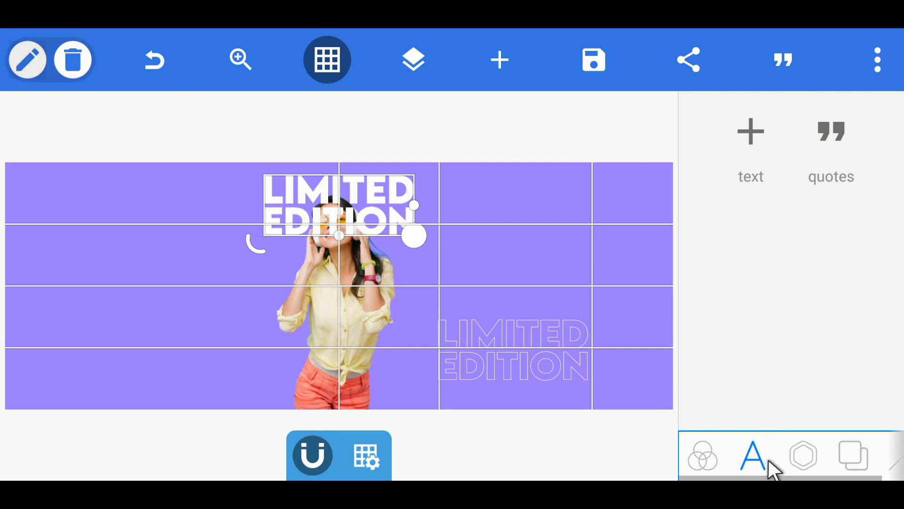
# Duplicate the text to the bottom centre and send both copies behind the woman
pyautogui.click(801, 455)
pyautogui.click(749, 250)
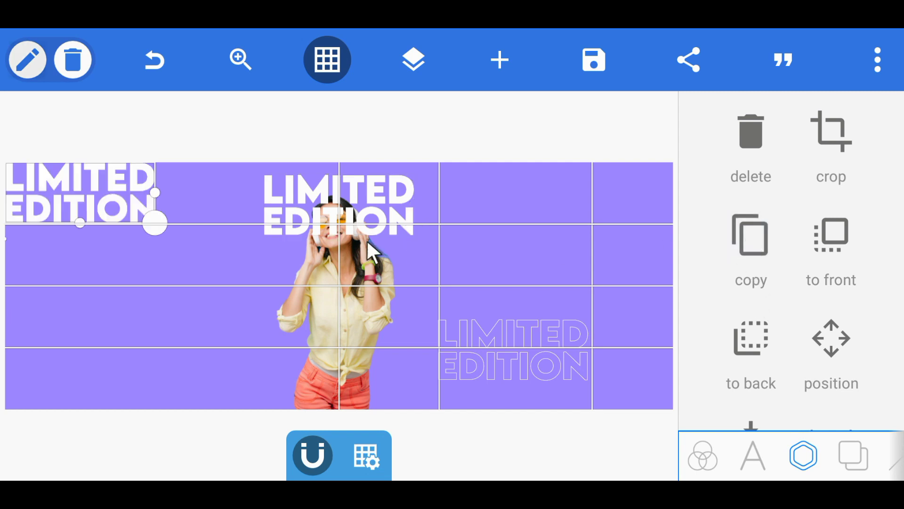
pyautogui.moveTo(96, 182); pyautogui.dragTo(349, 367)
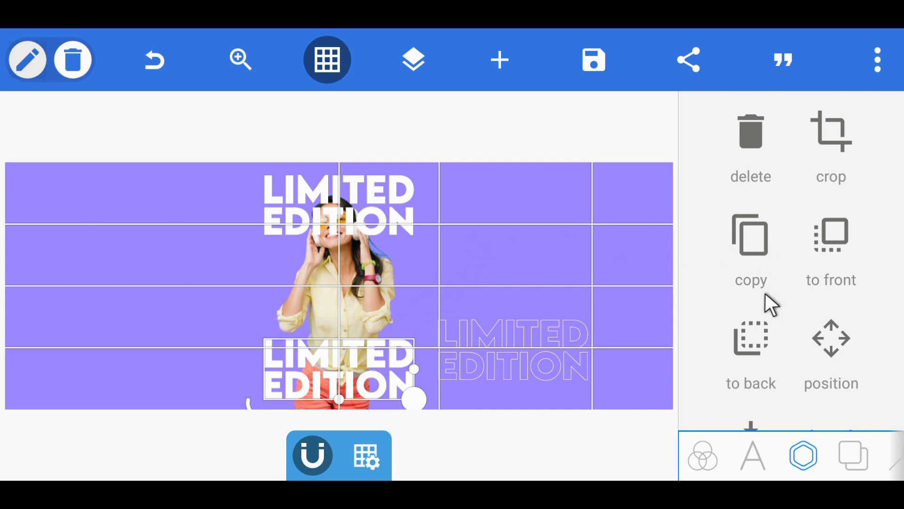
pyautogui.click(749, 357)
pyautogui.click(369, 219)
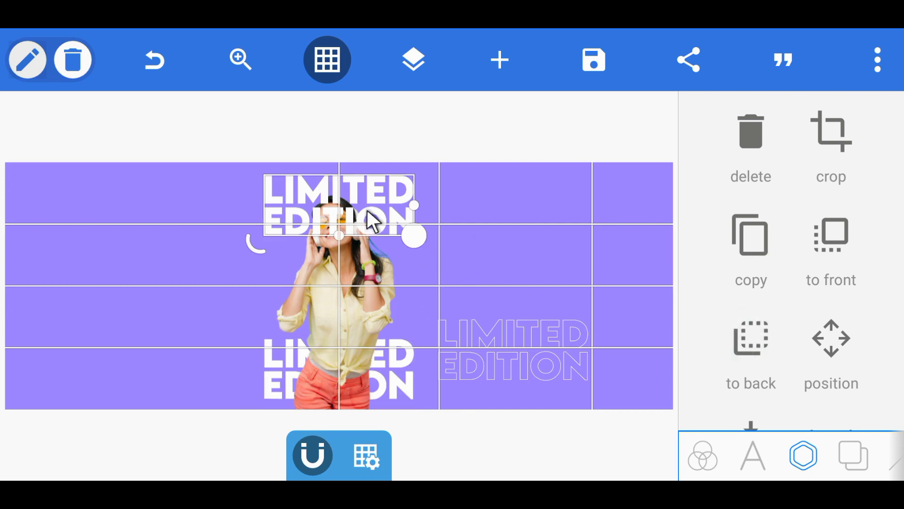
pyautogui.click(750, 347)
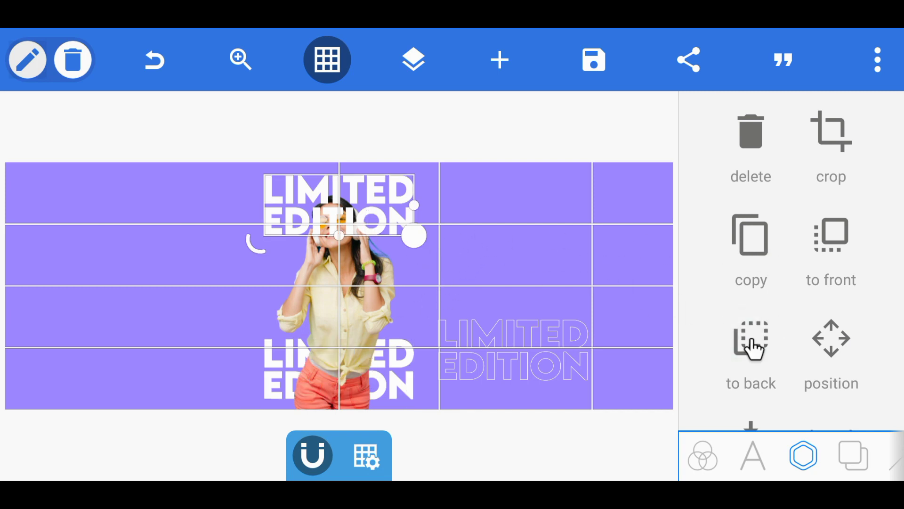
pyautogui.click(336, 76)
pyautogui.click(556, 179)
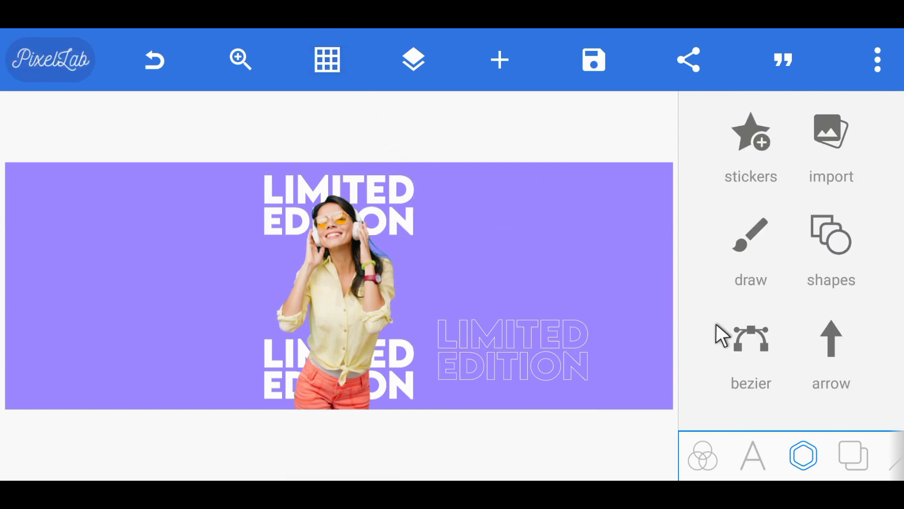
# Add a new shape and round its corners fully into a circle
pyautogui.click(503, 65)
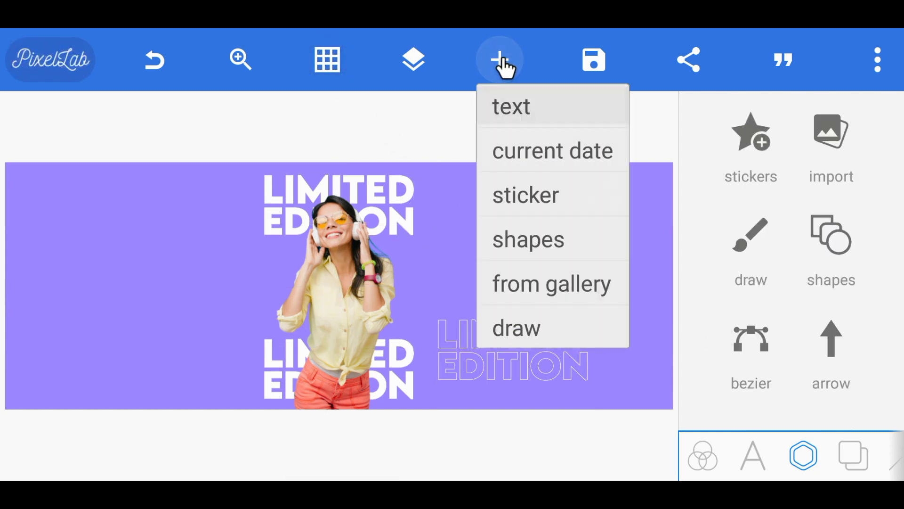
pyautogui.click(541, 241)
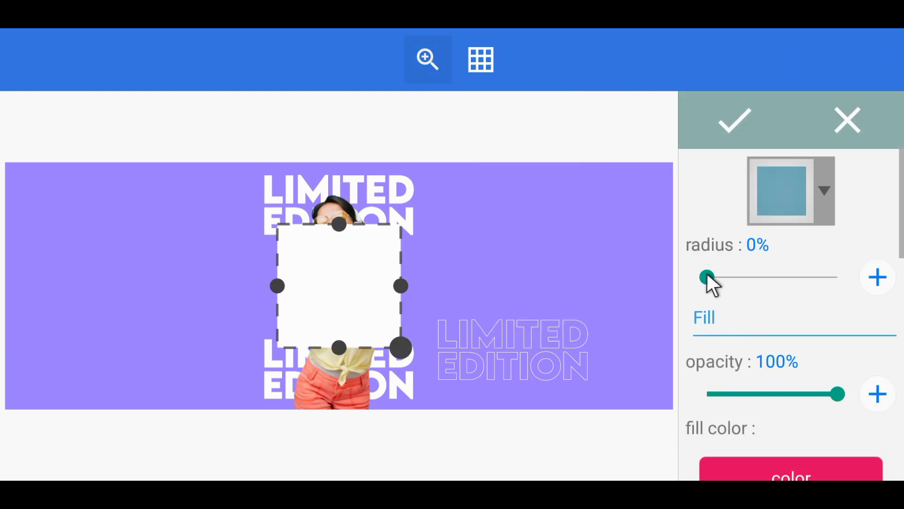
pyautogui.moveTo(708, 277); pyautogui.dragTo(850, 285)
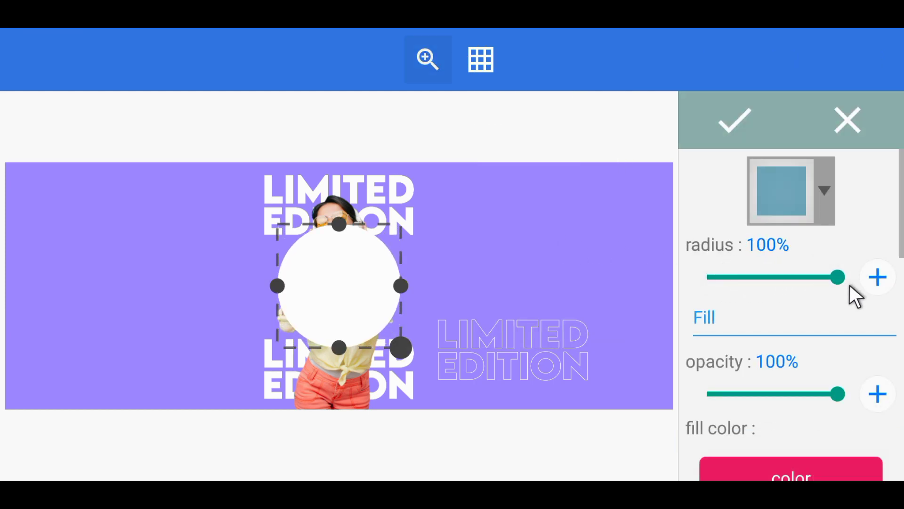
pyautogui.scroll(-2, 818, 311)
pyautogui.scroll(1, 818, 313)
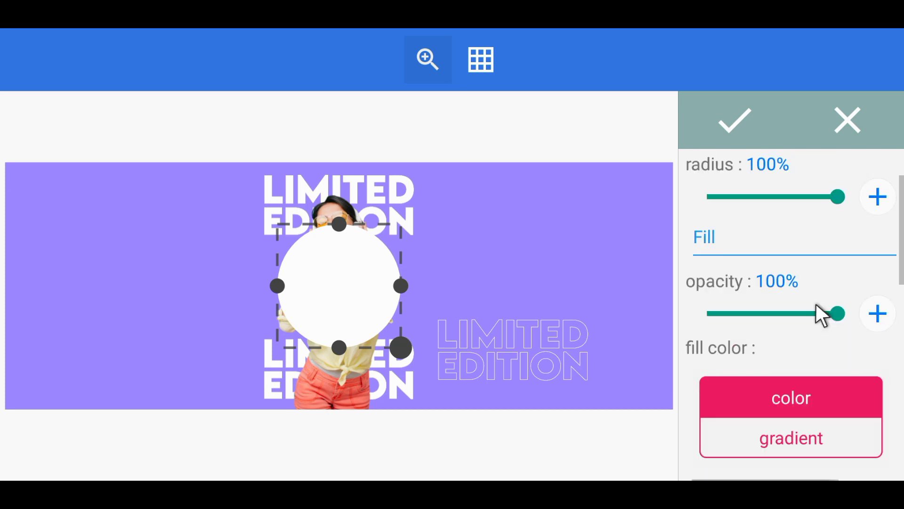
pyautogui.scroll(-1, 818, 311)
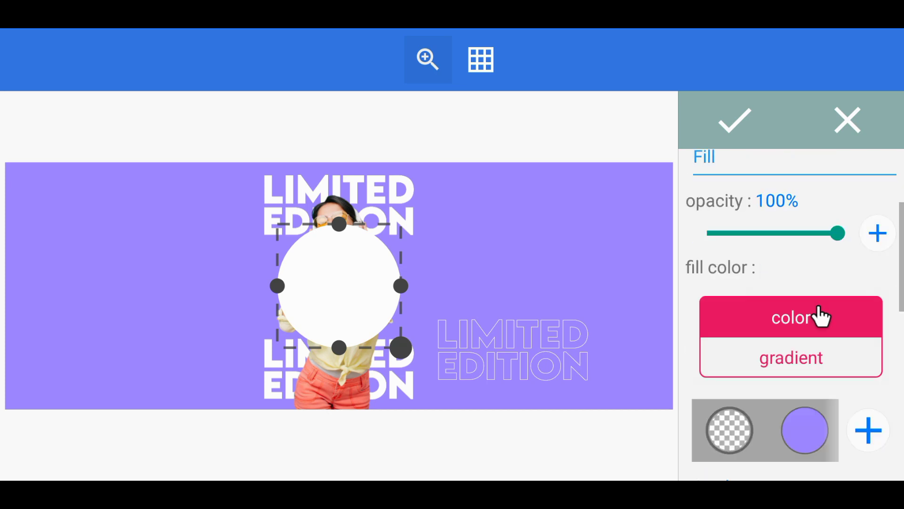
# Fill the circle with light blue #8DD7FF
pyautogui.click(868, 441)
pyautogui.click(274, 283)
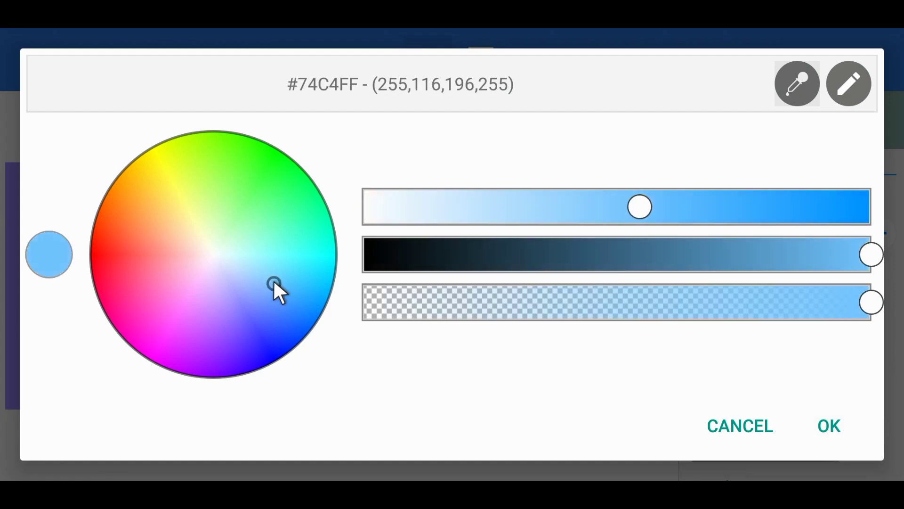
pyautogui.moveTo(274, 283)
pyautogui.mouseDown()
pyautogui.moveTo(295, 293)
pyautogui.moveTo(281, 280)
pyautogui.mouseUp()
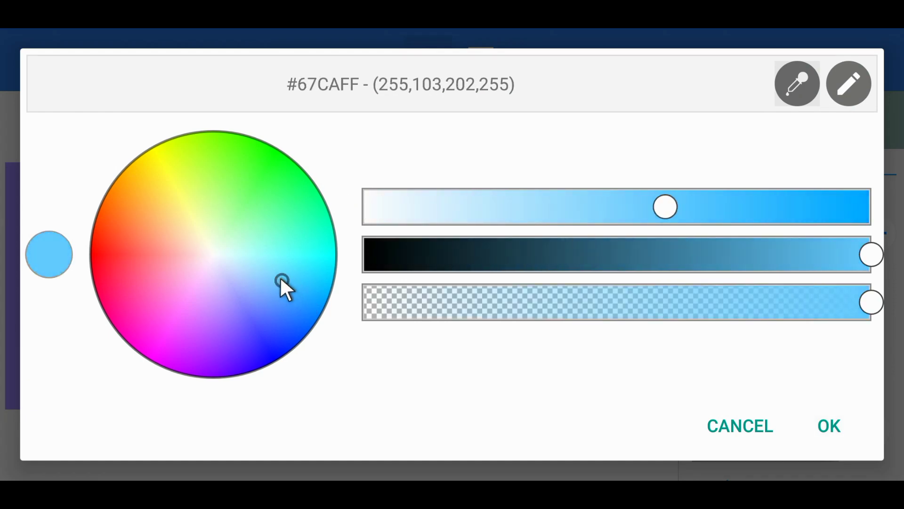
pyautogui.moveTo(664, 208)
pyautogui.mouseDown()
pyautogui.moveTo(619, 235)
pyautogui.moveTo(581, 238)
pyautogui.moveTo(594, 244)
pyautogui.mouseUp()
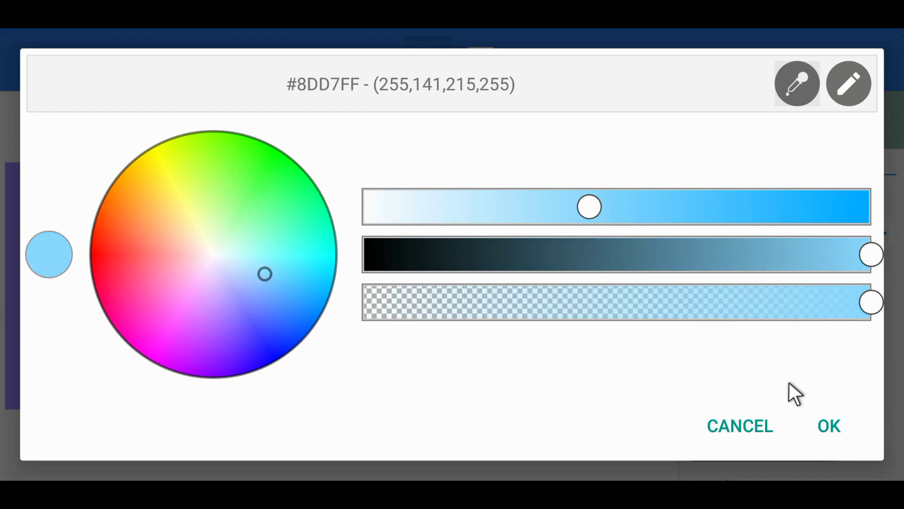
pyautogui.click(815, 427)
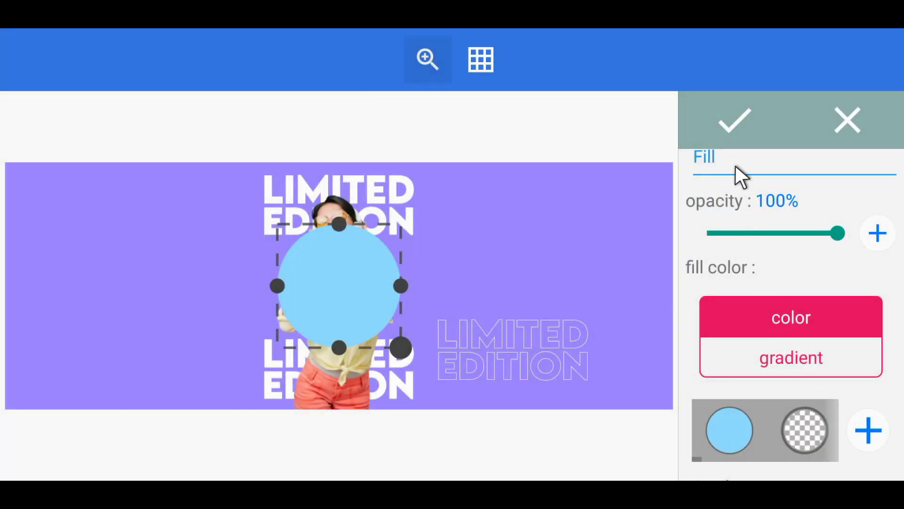
# Resize the blue circle, position it over the woman, and confirm the shape
pyautogui.moveTo(401, 348); pyautogui.dragTo(429, 377)
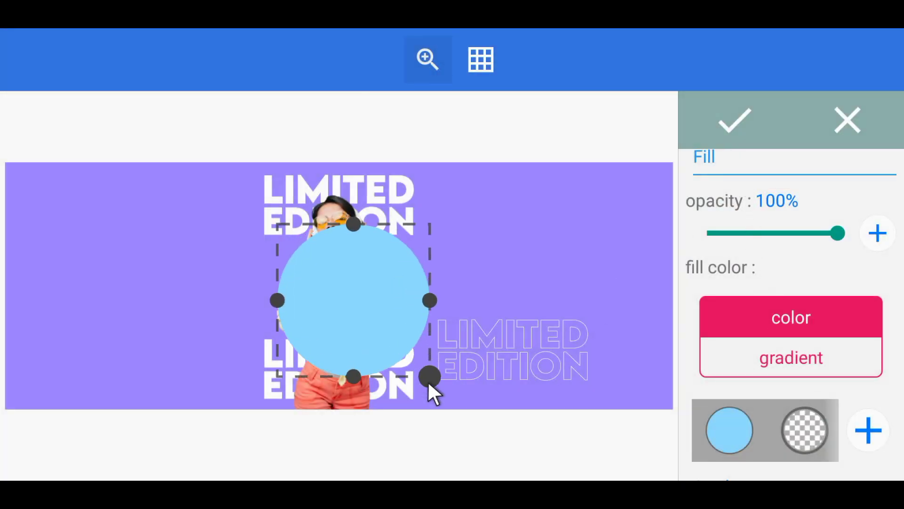
pyautogui.moveTo(389, 333); pyautogui.dragTo(384, 329)
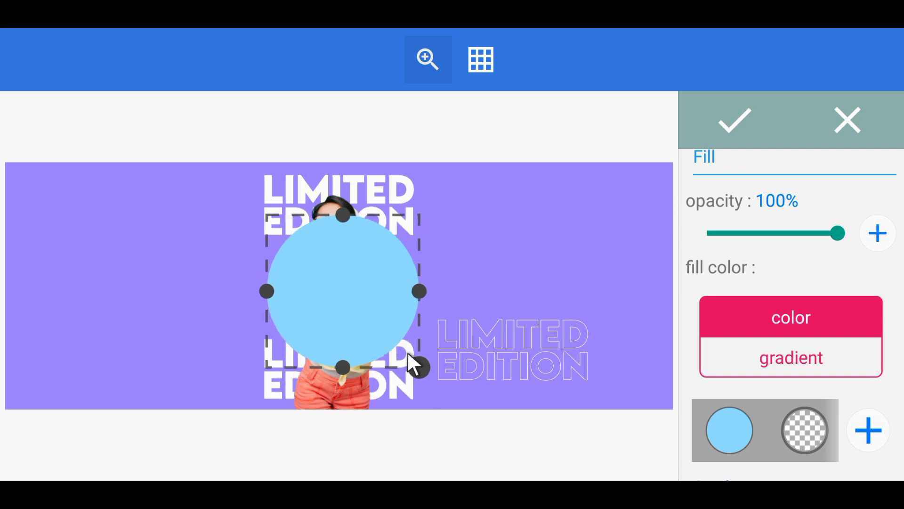
pyautogui.moveTo(417, 366); pyautogui.dragTo(405, 359)
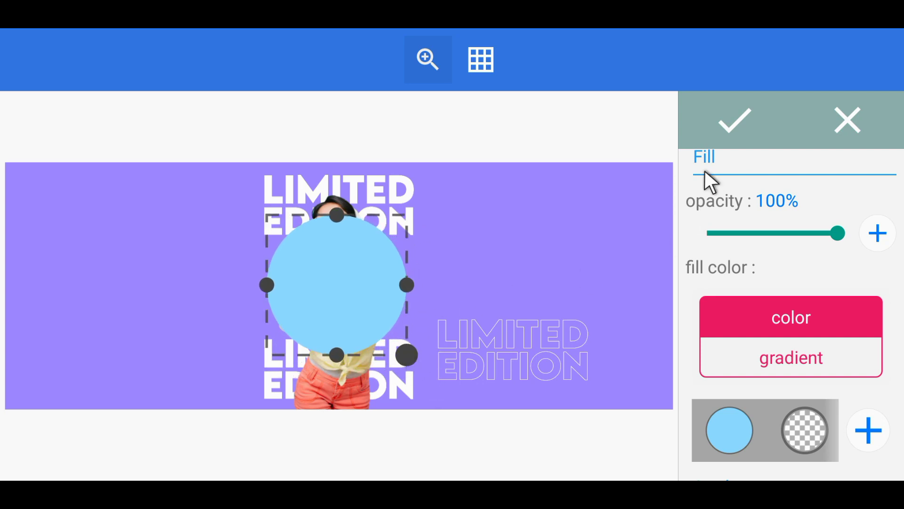
pyautogui.click(727, 138)
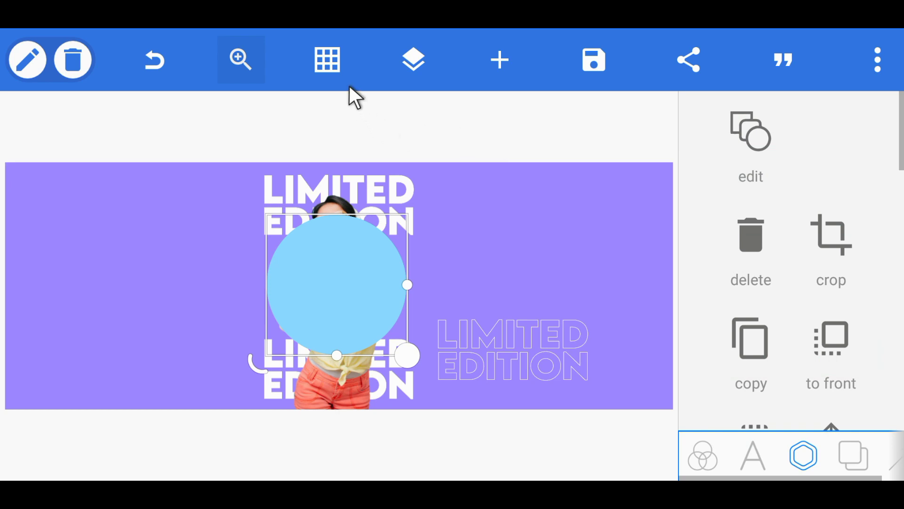
# Snap the blue circle to the canvas centre and move its layer below the woman
pyautogui.click(335, 66)
pyautogui.moveTo(355, 279); pyautogui.dragTo(356, 287)
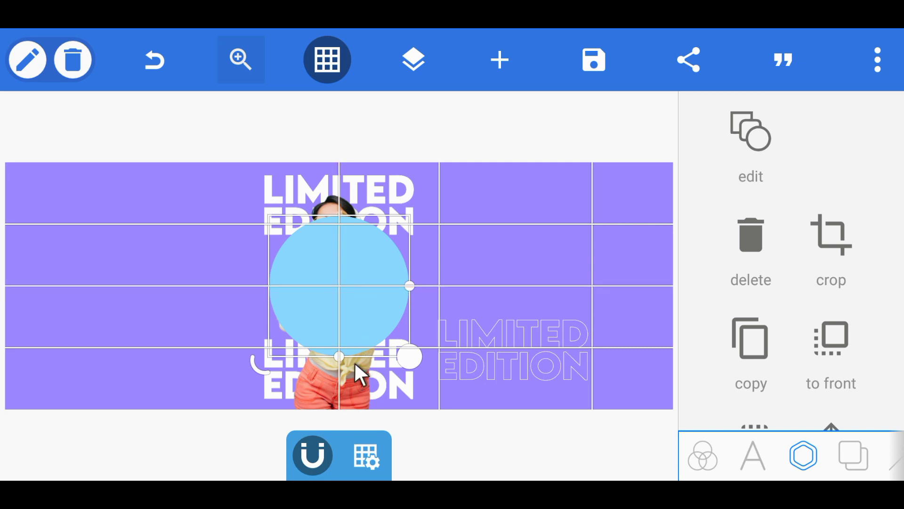
pyautogui.click(317, 453)
pyautogui.moveTo(344, 302)
pyautogui.mouseDown()
pyautogui.moveTo(350, 319)
pyautogui.moveTo(349, 299)
pyautogui.mouseUp()
pyautogui.click(413, 66)
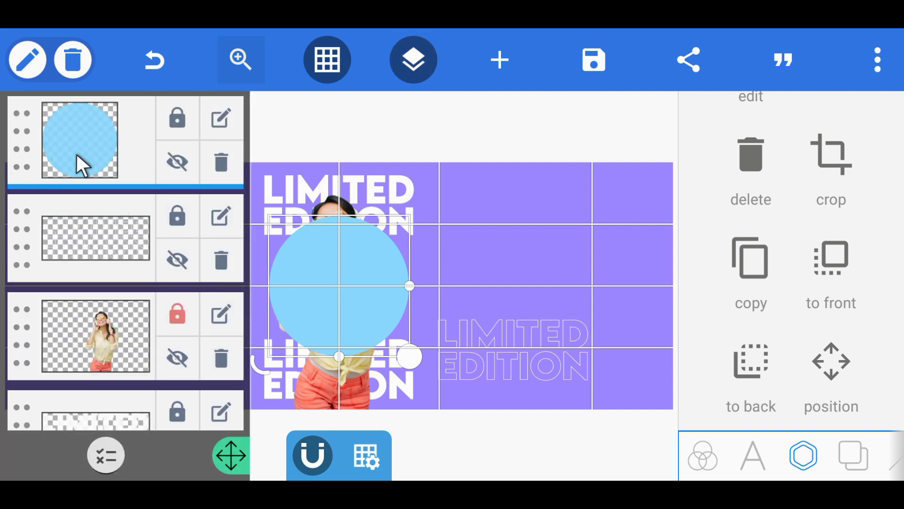
pyautogui.moveTo(27, 145); pyautogui.dragTo(49, 344)
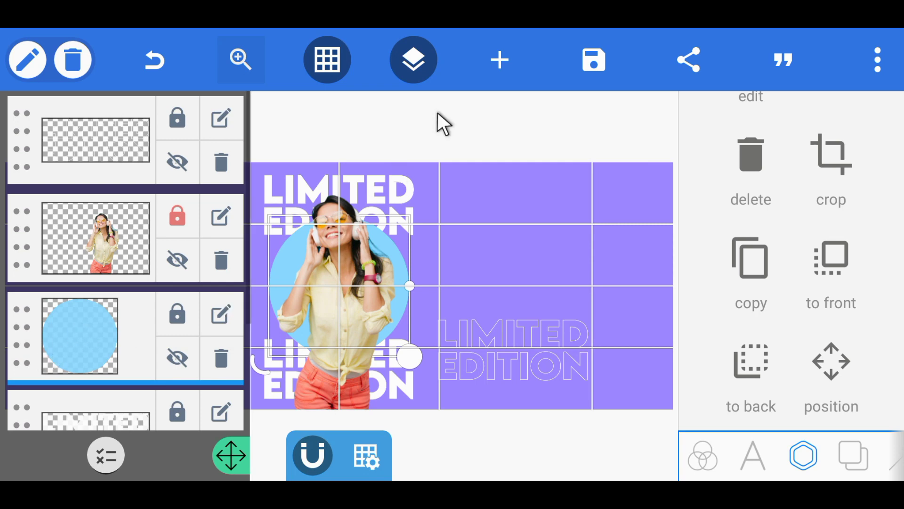
pyautogui.click(415, 63)
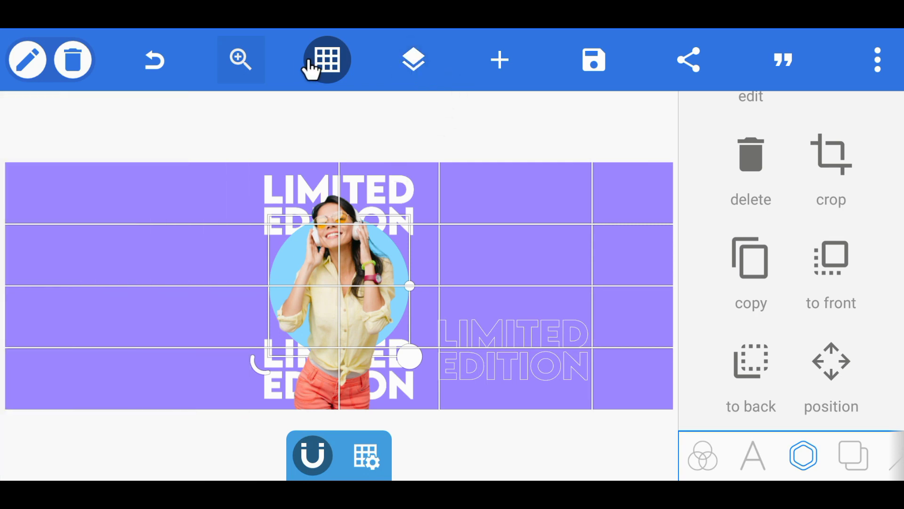
# Move the outlined LIMITED EDITION text to the centre of the woman's photo
pyautogui.click(323, 62)
pyautogui.click(324, 66)
pyautogui.click(501, 347)
pyautogui.moveTo(500, 347); pyautogui.dragTo(329, 279)
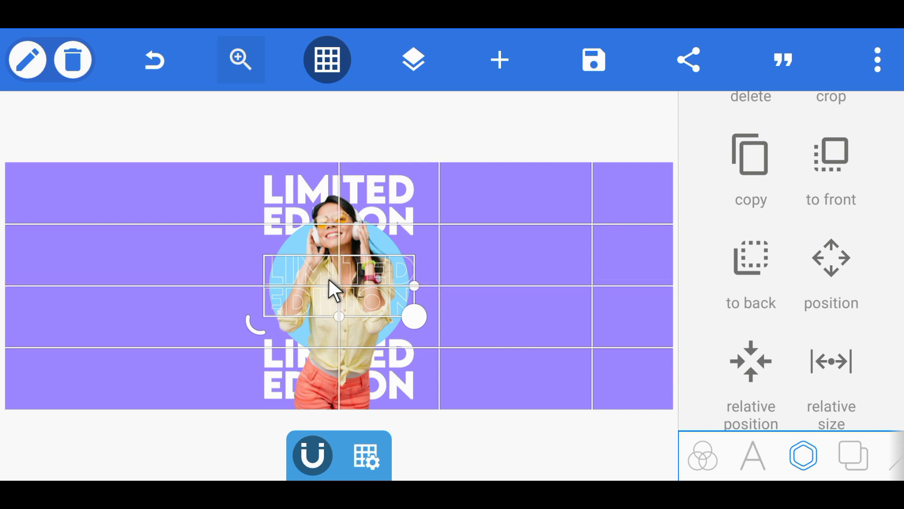
pyautogui.click(336, 73)
pyautogui.click(649, 262)
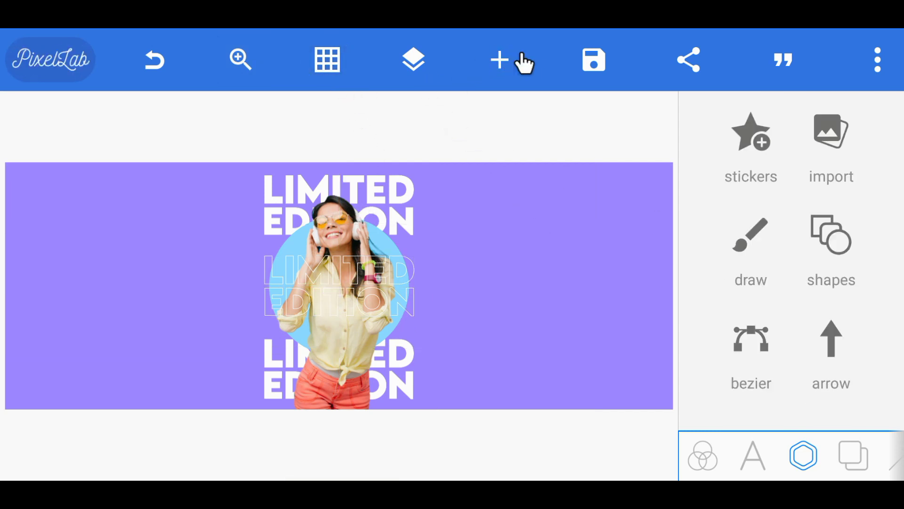
# Add a rectangle stretched across the entire banner and fill it solid black
pyautogui.click(502, 62)
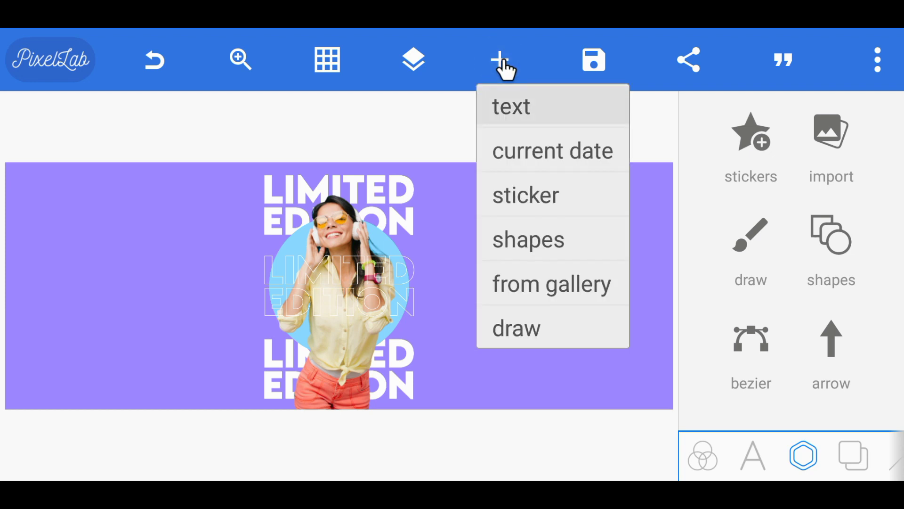
pyautogui.click(541, 234)
pyautogui.moveTo(365, 286); pyautogui.dragTo(538, 296)
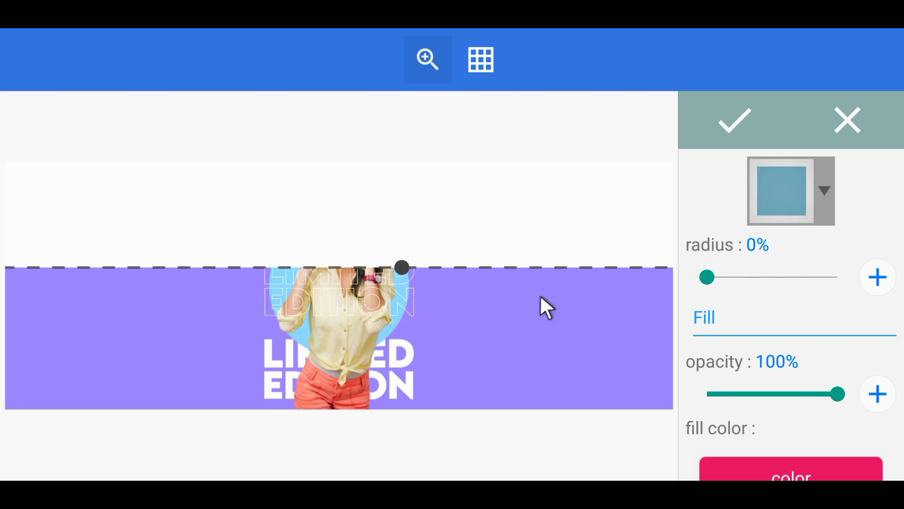
pyautogui.moveTo(401, 267); pyautogui.dragTo(377, 418)
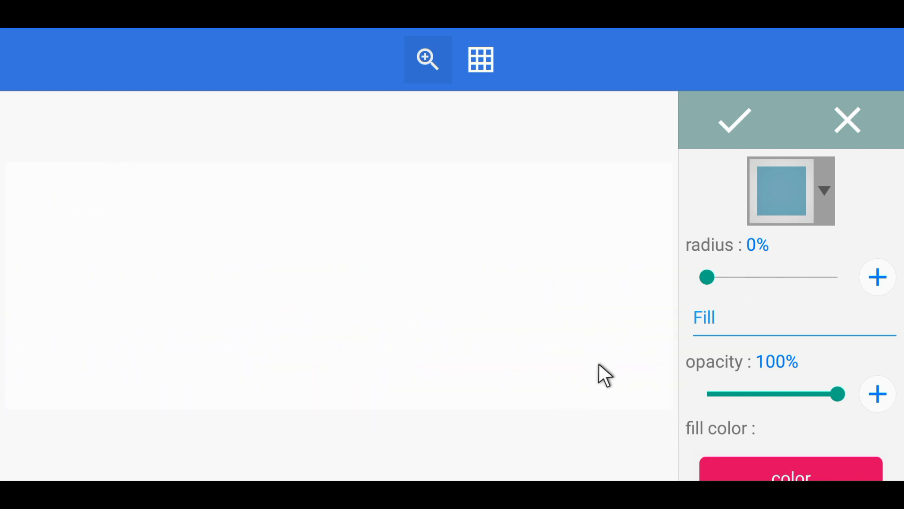
pyautogui.scroll(-5, 689, 290)
pyautogui.hscroll(3, 754, 349)
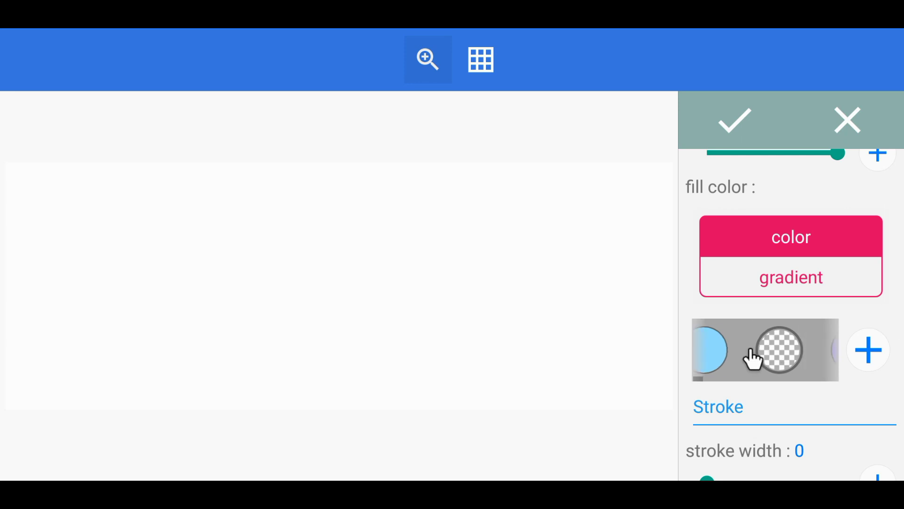
pyautogui.moveTo(791, 367); pyautogui.dragTo(740, 372)
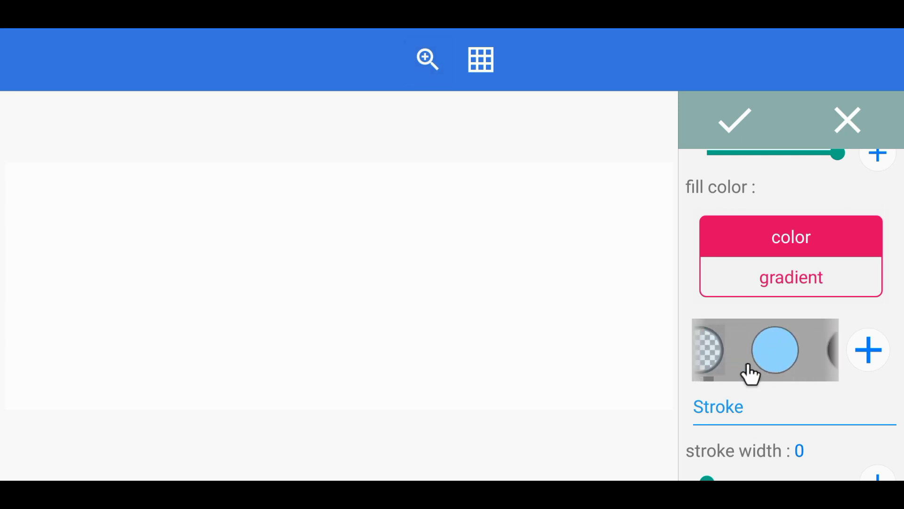
pyautogui.click(828, 360)
pyautogui.click(725, 106)
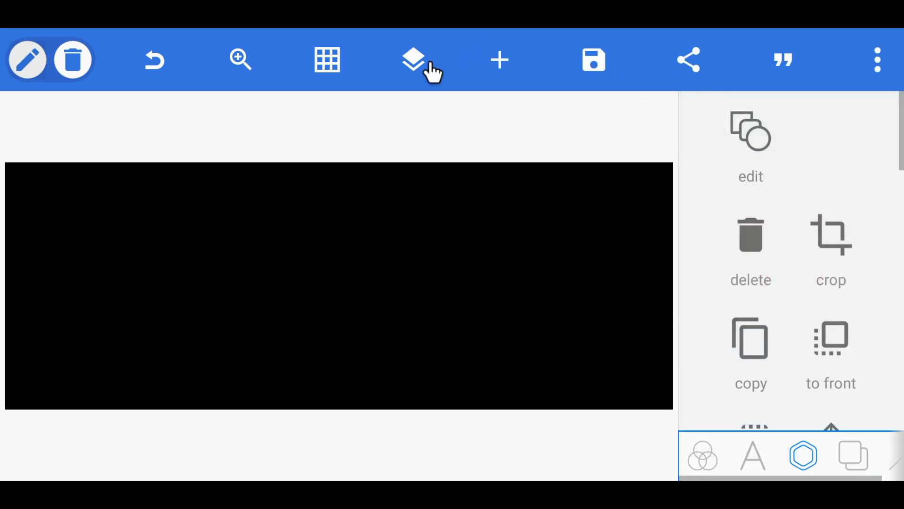
# Copy the light blue circle layer and drag the duplicate to the canvas centre
pyautogui.click(415, 59)
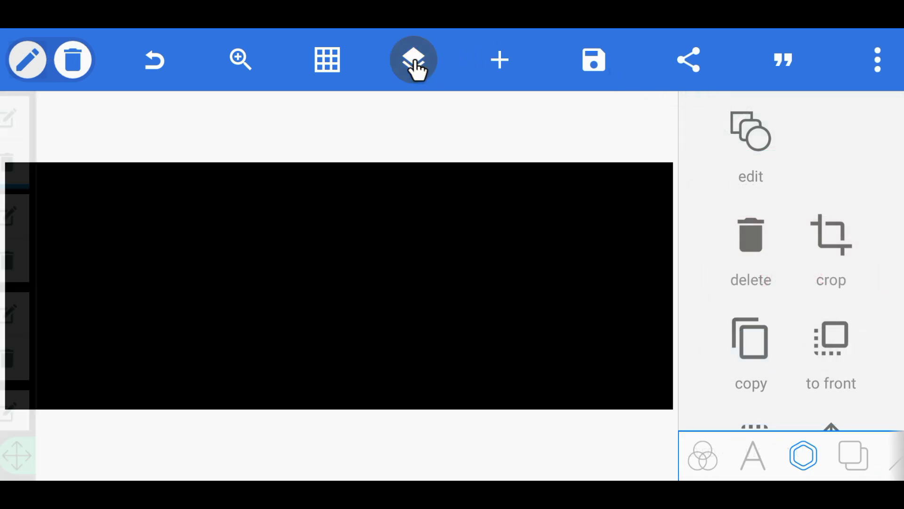
pyautogui.moveTo(95, 290); pyautogui.dragTo(144, 177)
pyautogui.click(97, 279)
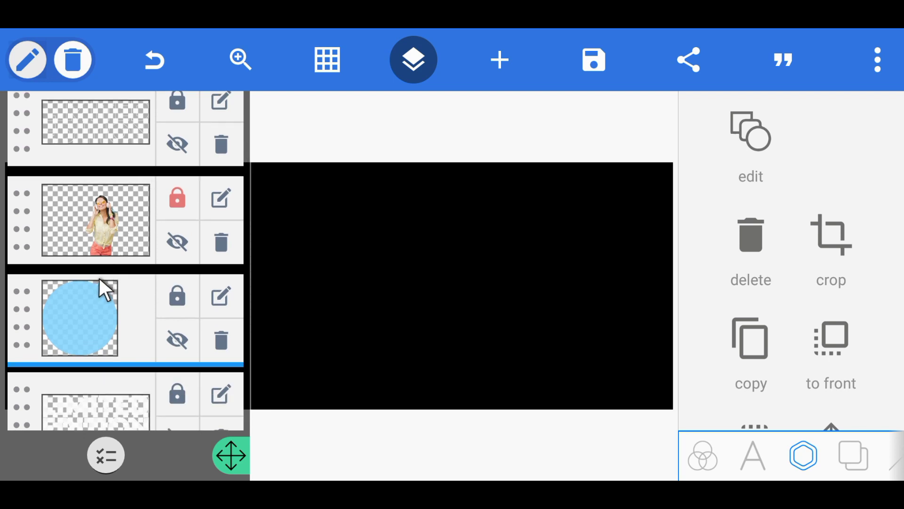
pyautogui.click(746, 348)
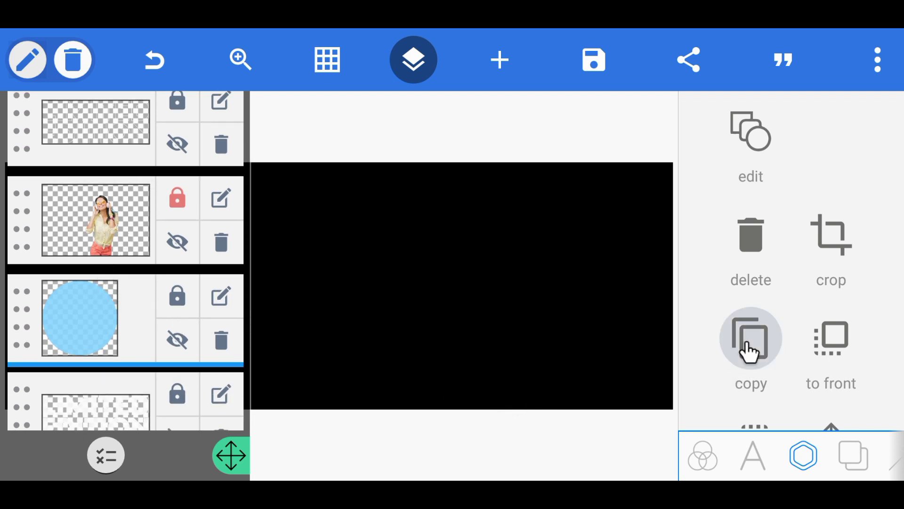
pyautogui.click(403, 54)
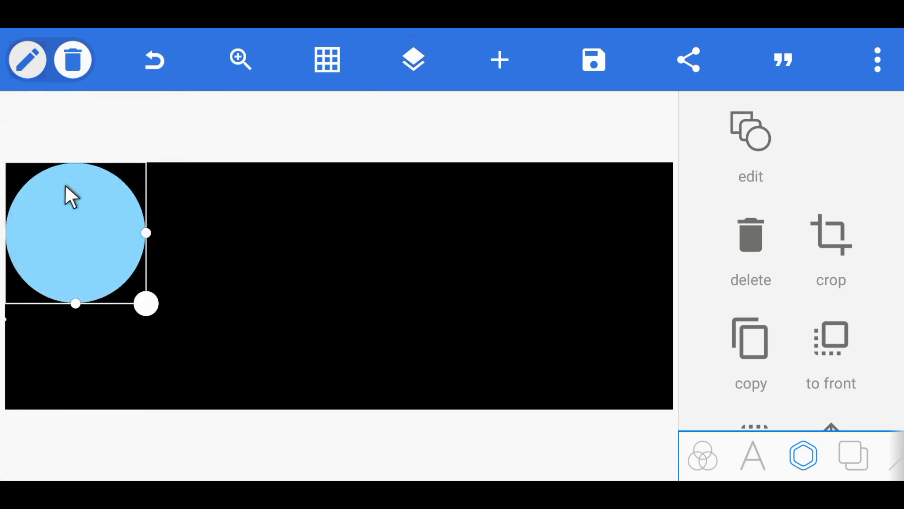
pyautogui.moveTo(66, 196); pyautogui.dragTo(346, 298)
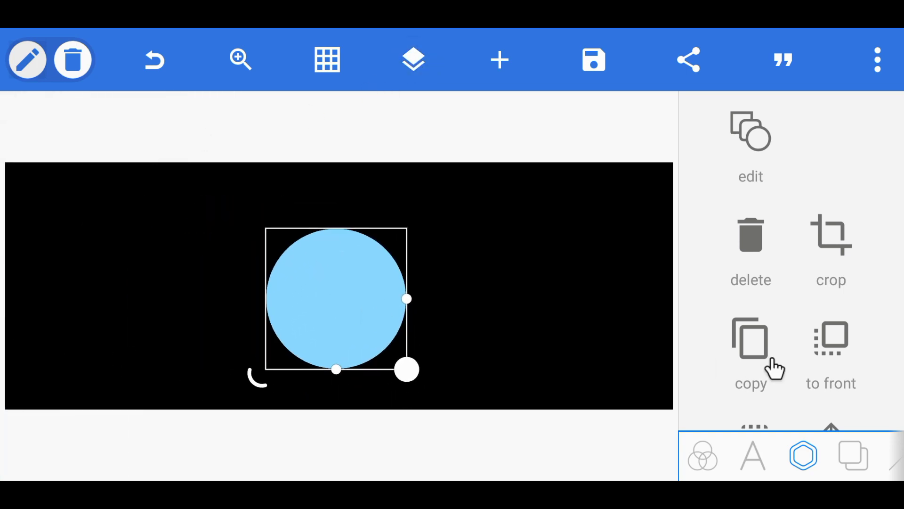
pyautogui.scroll(-5, 804, 349)
pyautogui.scroll(-2, 777, 321)
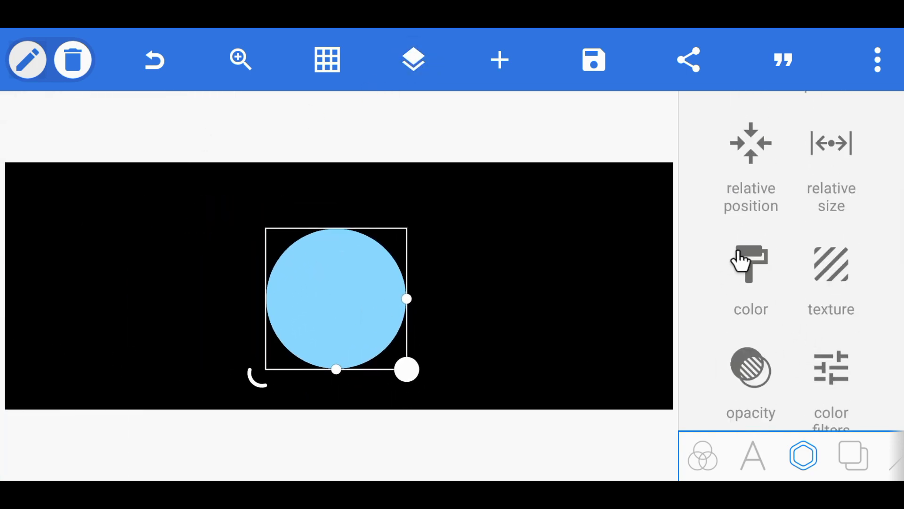
# Enable colour on the circle copy and set it to white
pyautogui.click(743, 262)
pyautogui.click(814, 186)
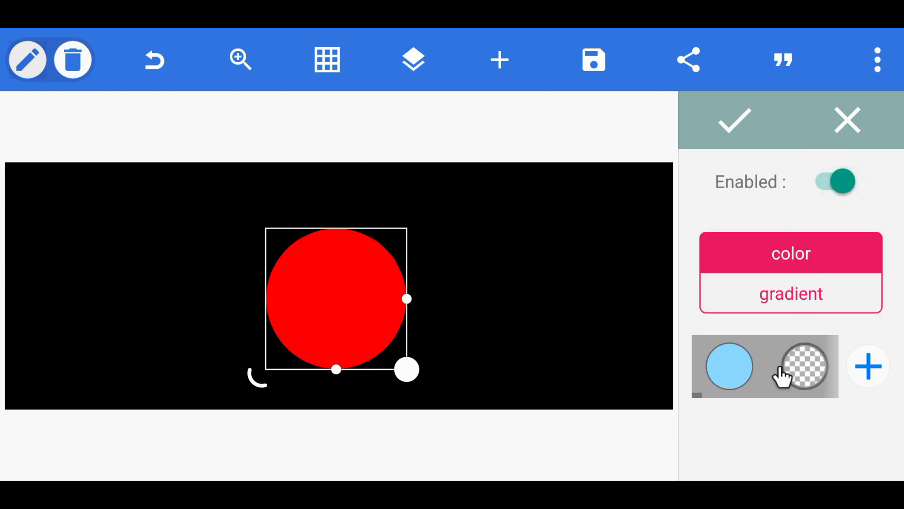
pyautogui.hscroll(2, 779, 376)
pyautogui.hscroll(4, 802, 379)
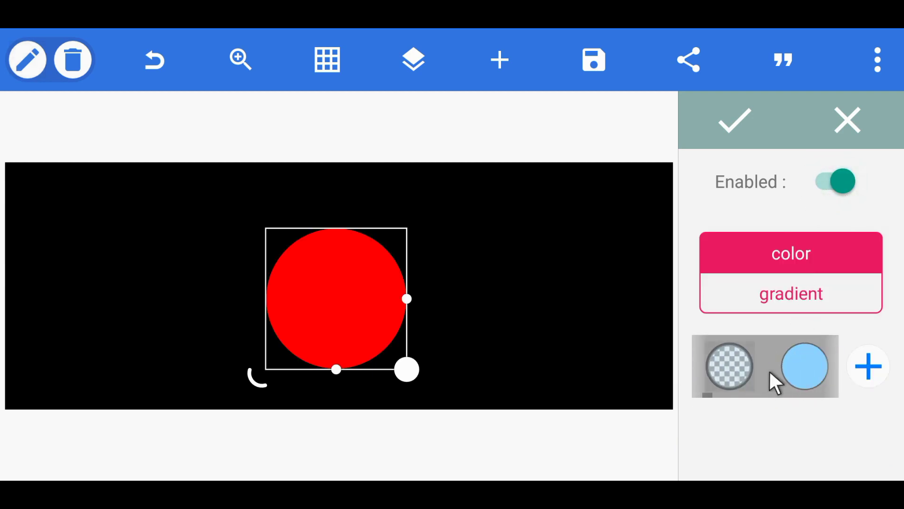
pyautogui.hscroll(2, 749, 387)
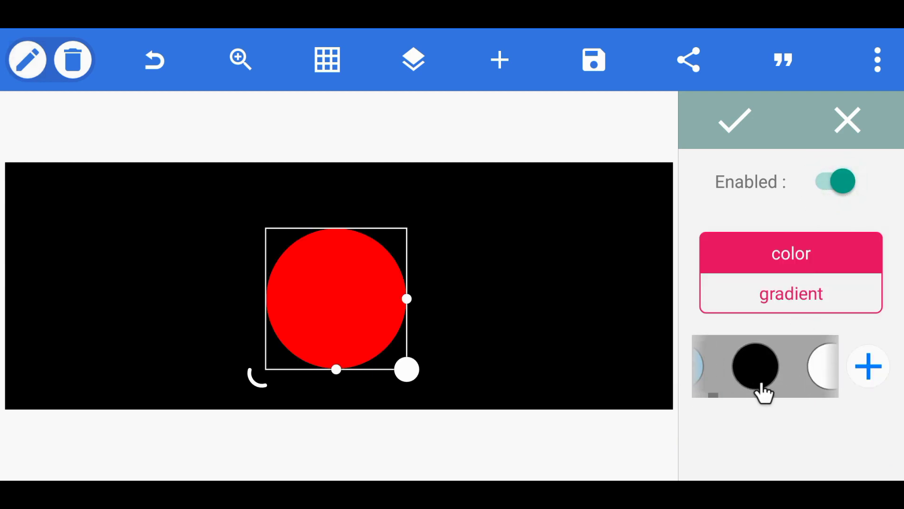
pyautogui.click(815, 372)
pyautogui.click(736, 123)
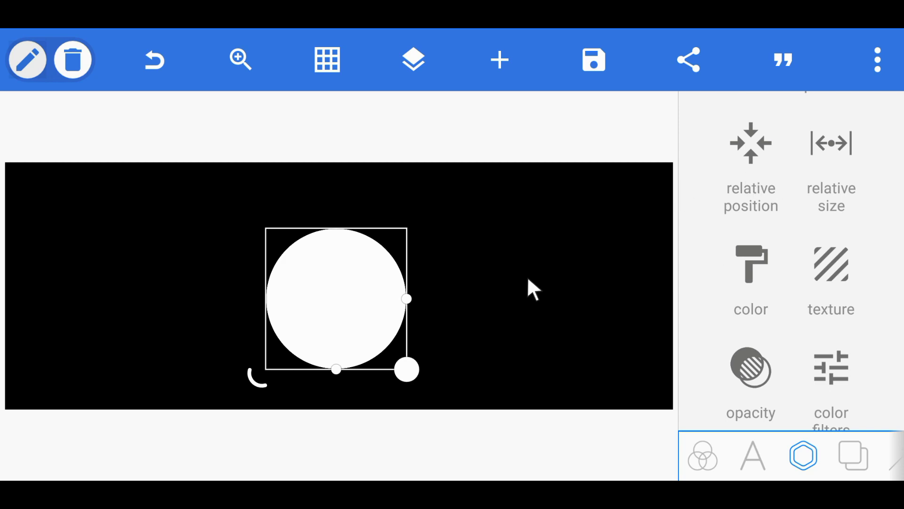
# Snap the white circle to the exact centre of the canvas using the grid
pyautogui.moveTo(383, 285); pyautogui.dragTo(433, 292)
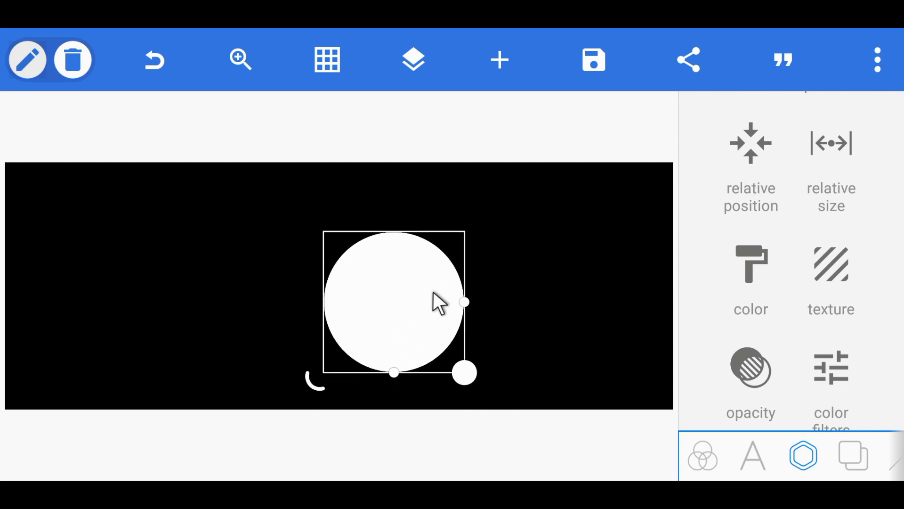
pyautogui.click(337, 76)
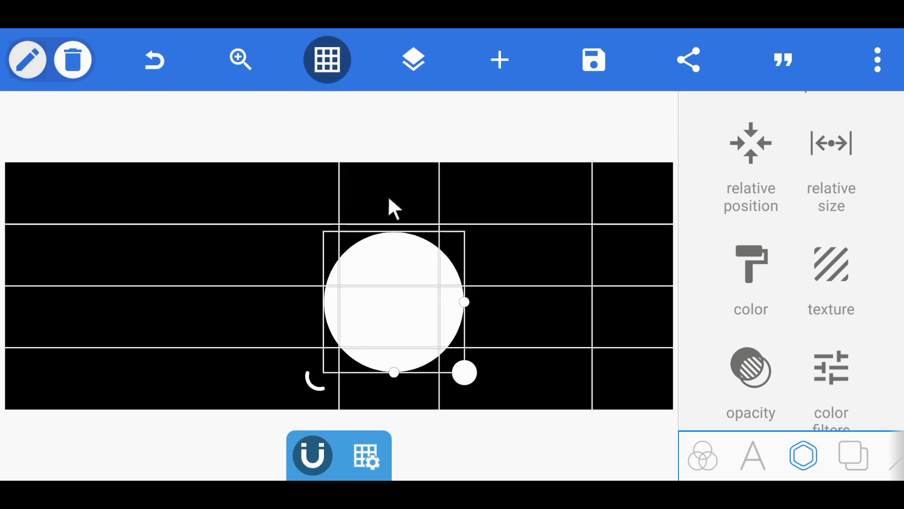
pyautogui.moveTo(406, 282); pyautogui.dragTo(369, 271)
pyautogui.click(330, 74)
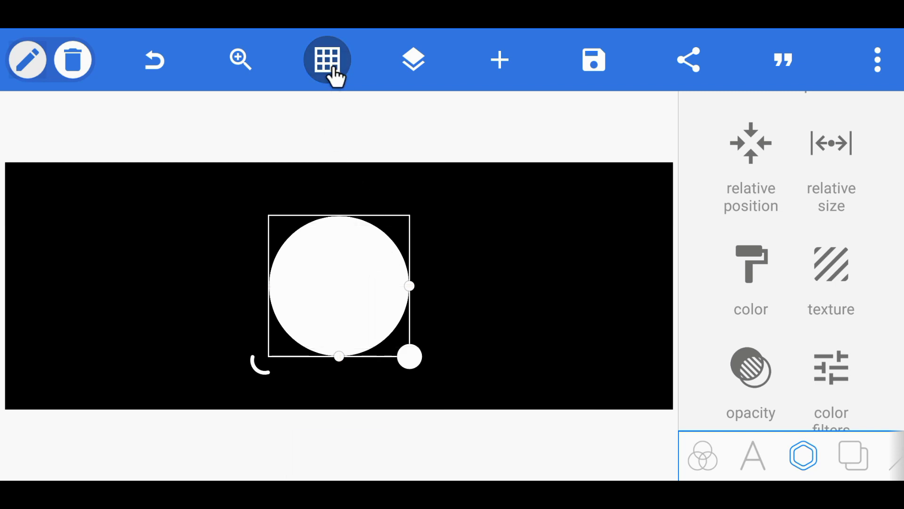
pyautogui.click(328, 200)
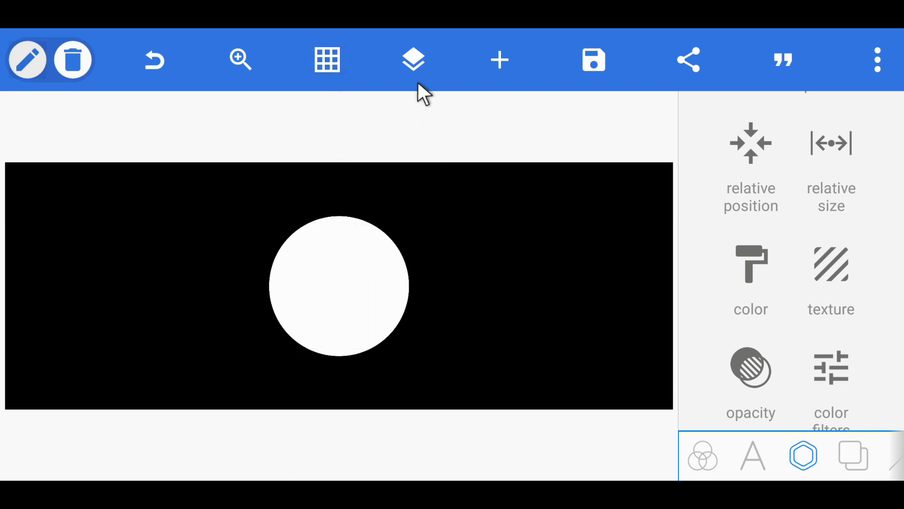
# Merge the circle copy and the black rectangle layers into one object
pyautogui.click(414, 61)
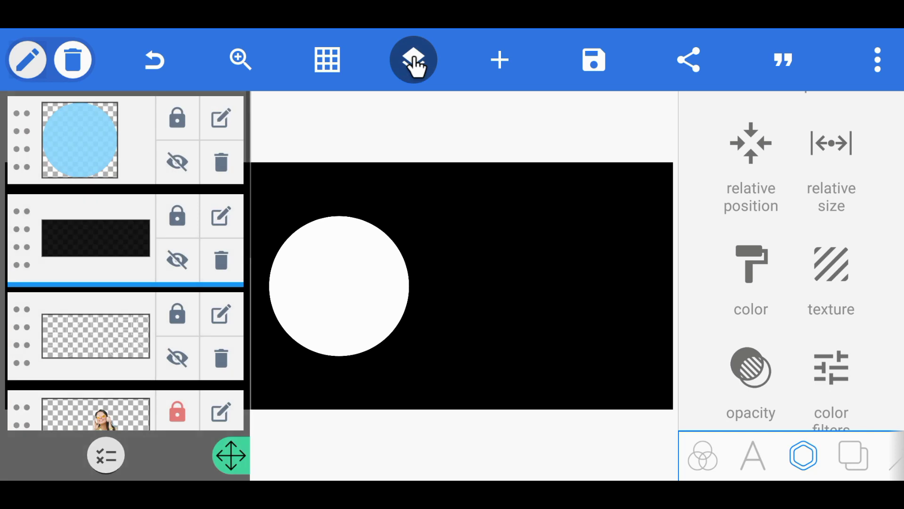
pyautogui.click(106, 456)
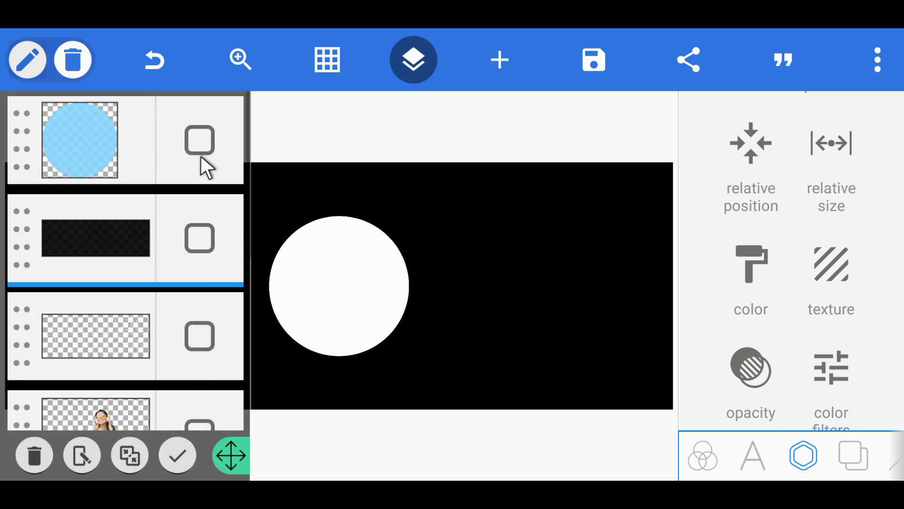
pyautogui.click(194, 141)
pyautogui.click(187, 241)
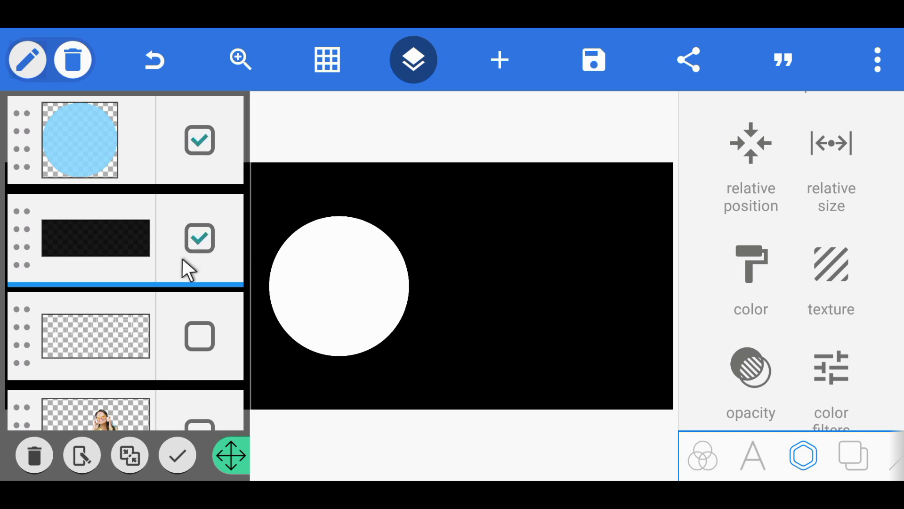
pyautogui.click(129, 457)
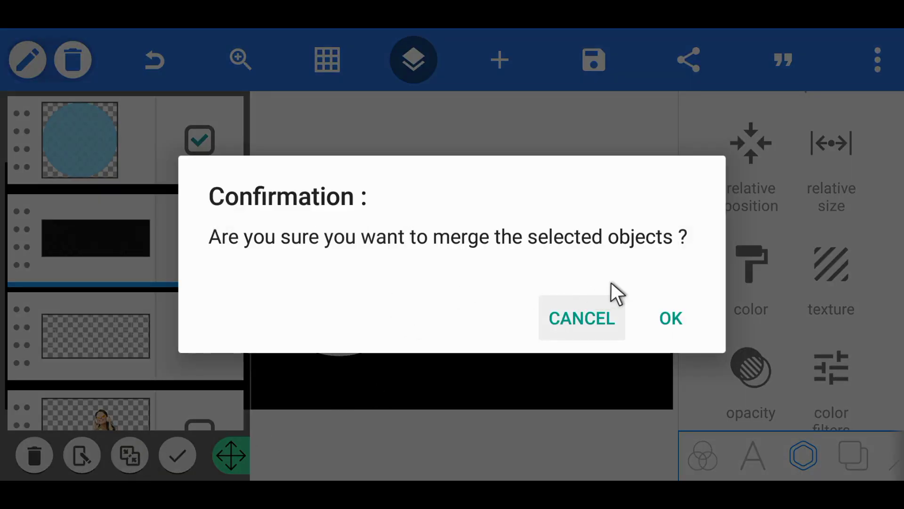
pyautogui.click(668, 325)
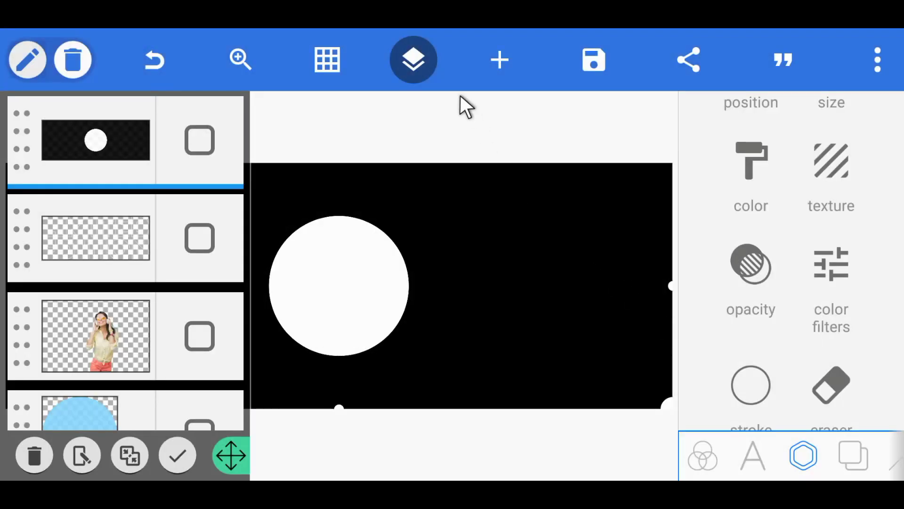
pyautogui.click(413, 60)
# Erase the white colour from the black layer at tolerance 70, leaving a round window
pyautogui.scroll(-2, 876, 292)
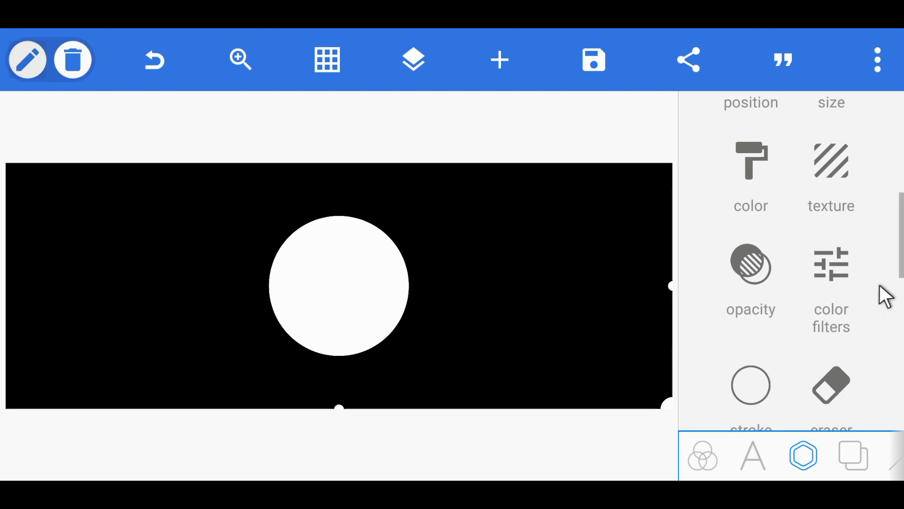
pyautogui.scroll(-3, 846, 282)
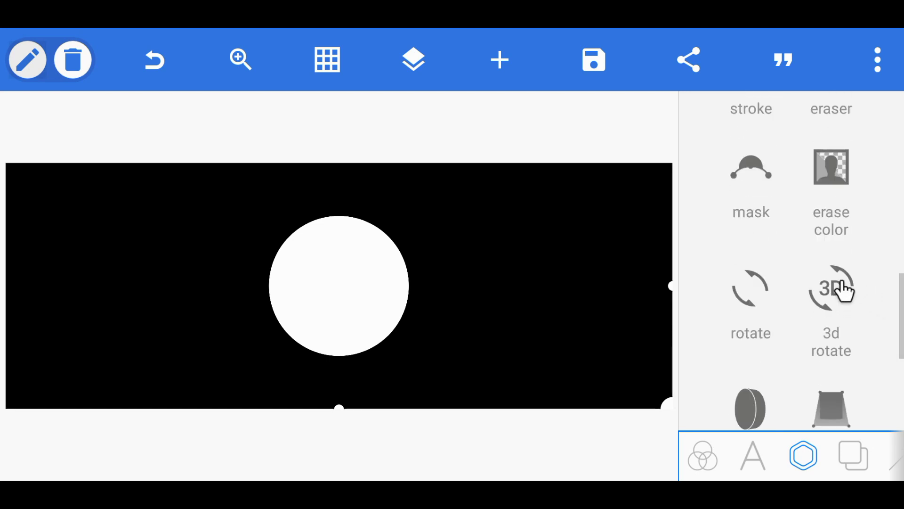
pyautogui.scroll(1, 845, 289)
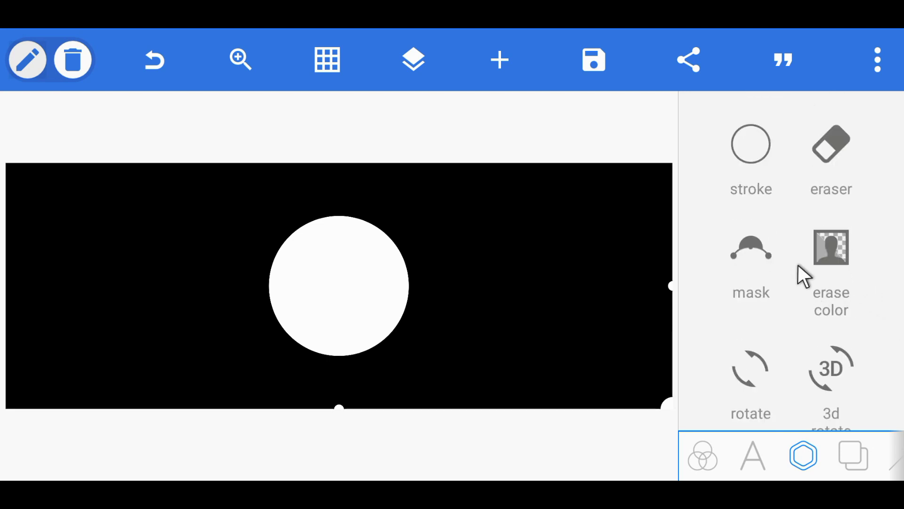
pyautogui.click(837, 248)
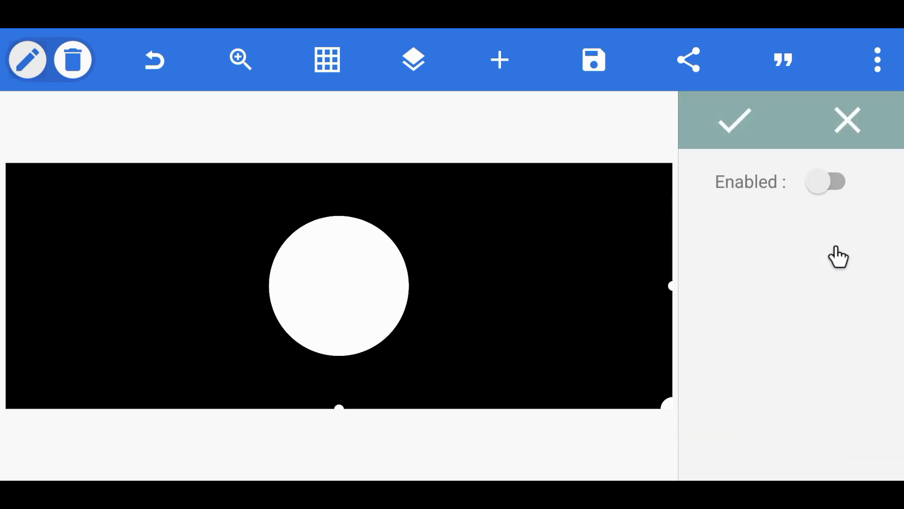
pyautogui.click(829, 188)
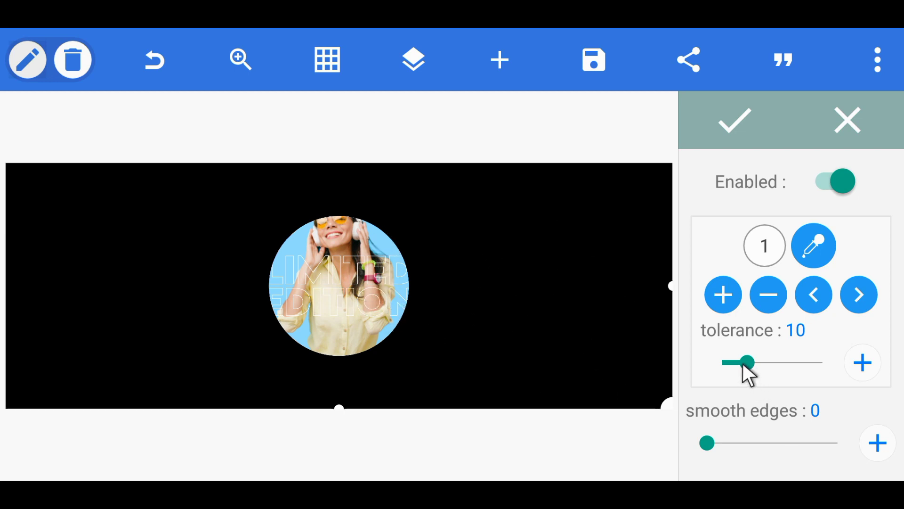
pyautogui.moveTo(742, 363); pyautogui.dragTo(853, 371)
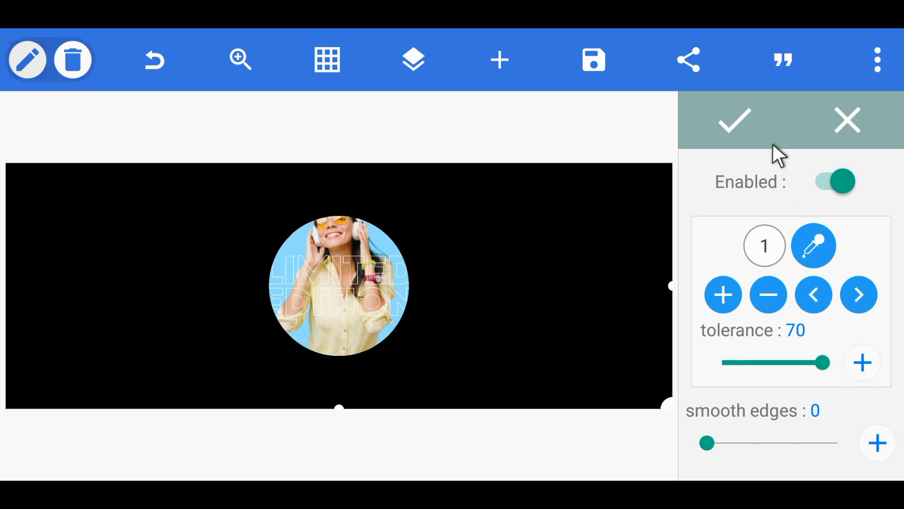
pyautogui.click(733, 125)
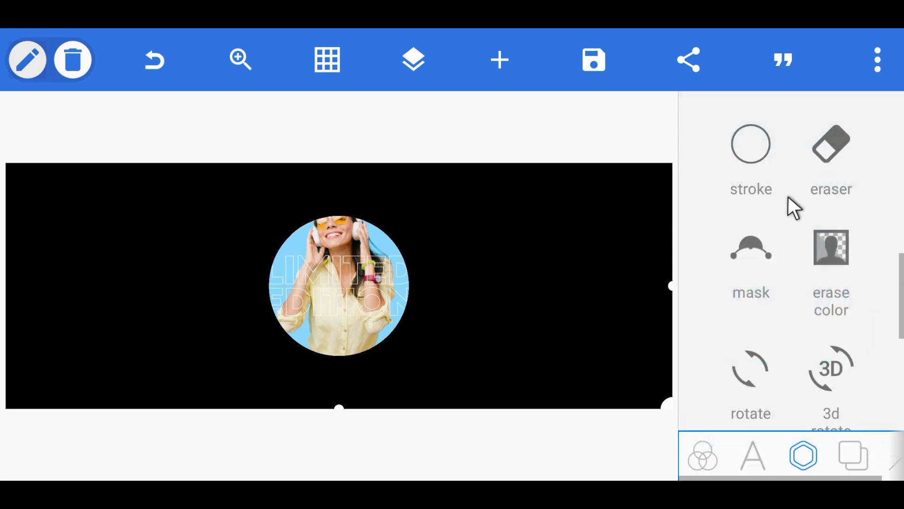
pyautogui.scroll(3, 790, 197)
pyautogui.scroll(3, 794, 199)
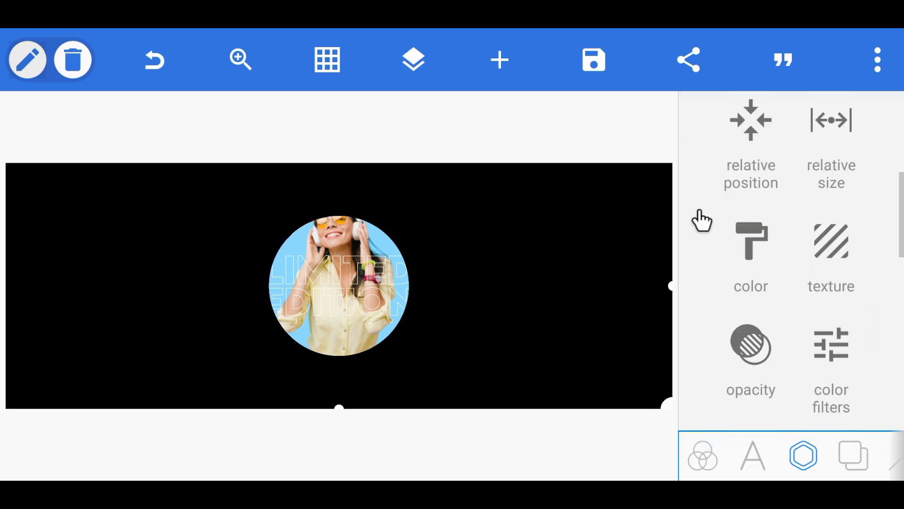
# Merge the top two layers, the black cut-out and the layer below it
pyautogui.click(422, 64)
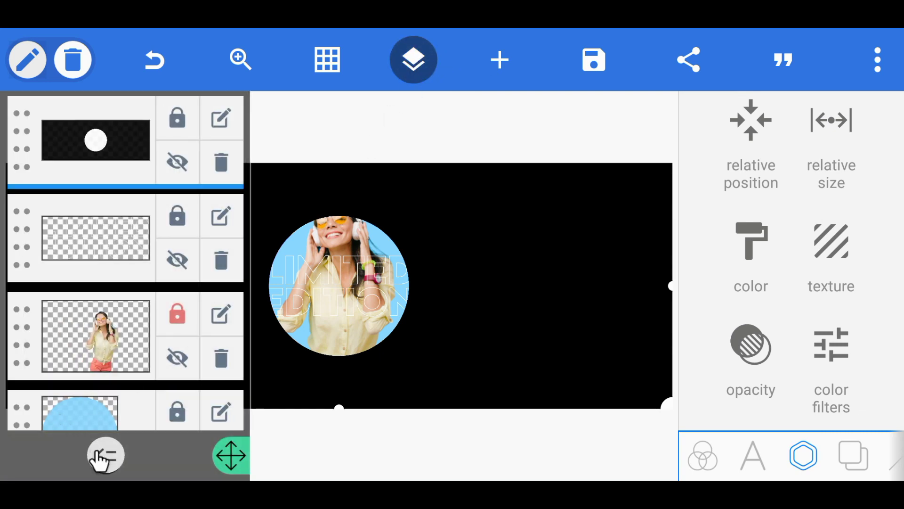
pyautogui.click(103, 456)
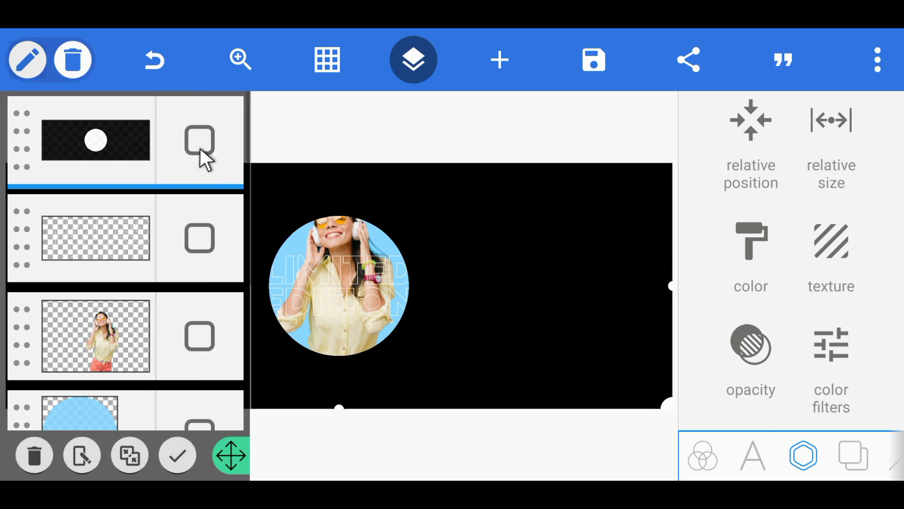
pyautogui.click(184, 144)
pyautogui.click(189, 240)
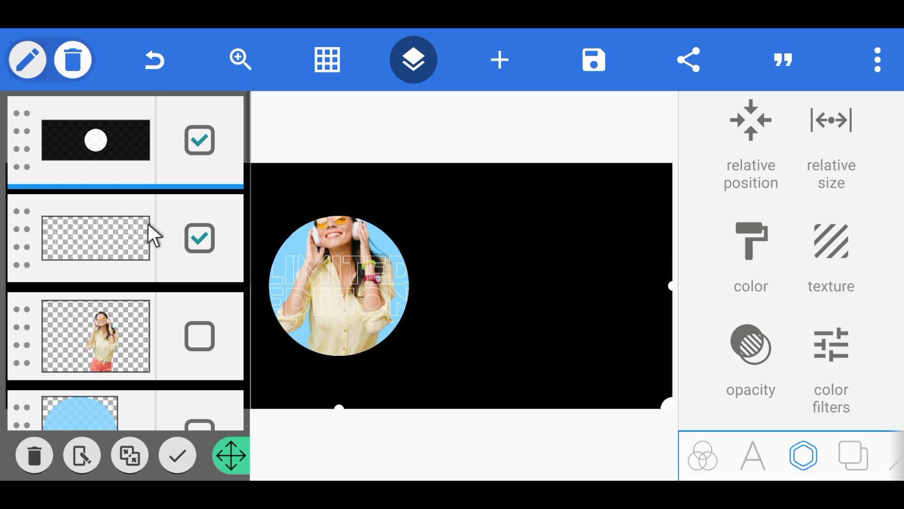
pyautogui.click(132, 455)
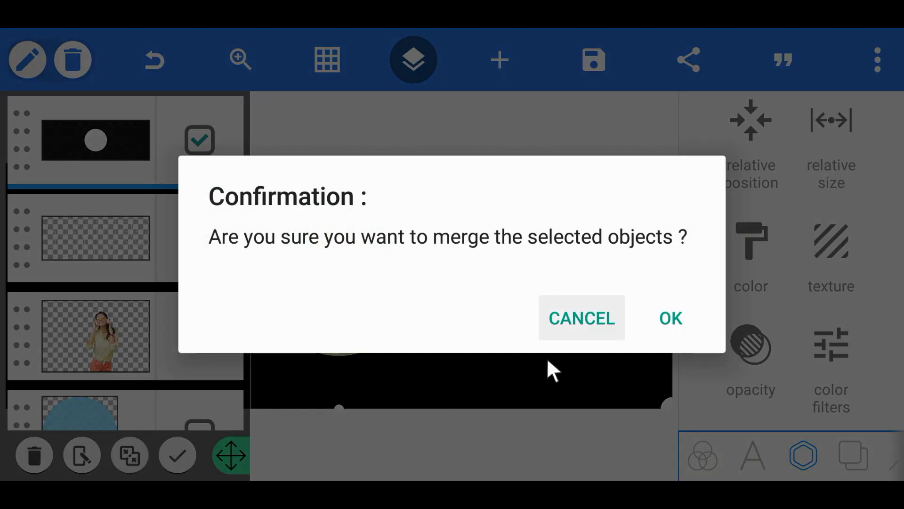
pyautogui.click(661, 326)
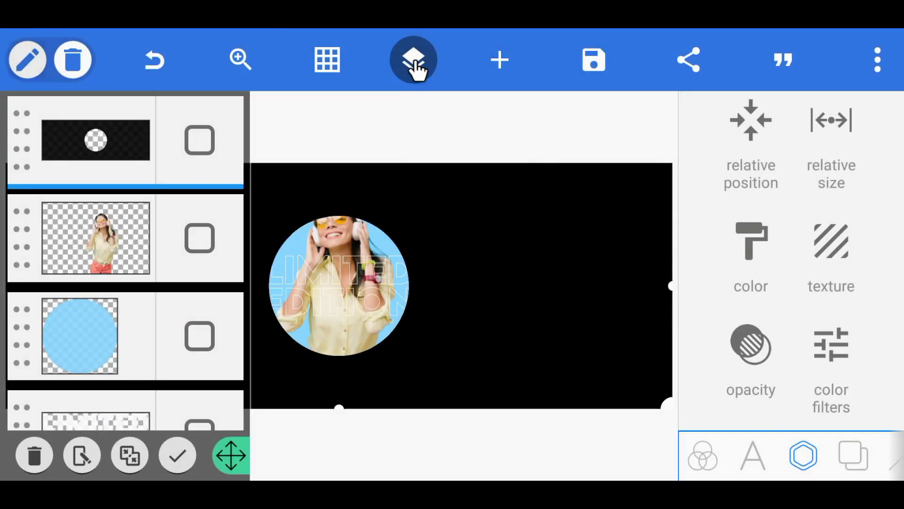
pyautogui.click(415, 64)
# Erase the sampled black surround with Erase color at tolerance 70, revealing the purple banner
pyautogui.scroll(-5, 786, 273)
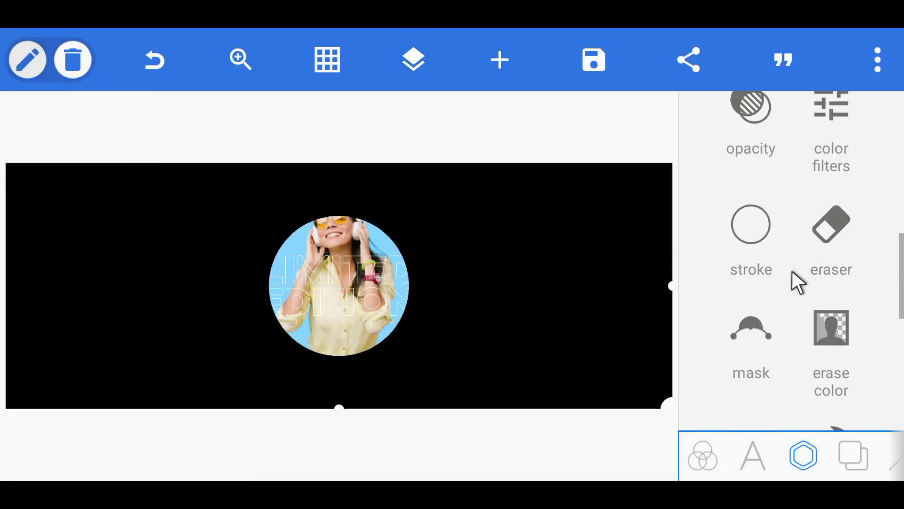
pyautogui.scroll(-2, 796, 268)
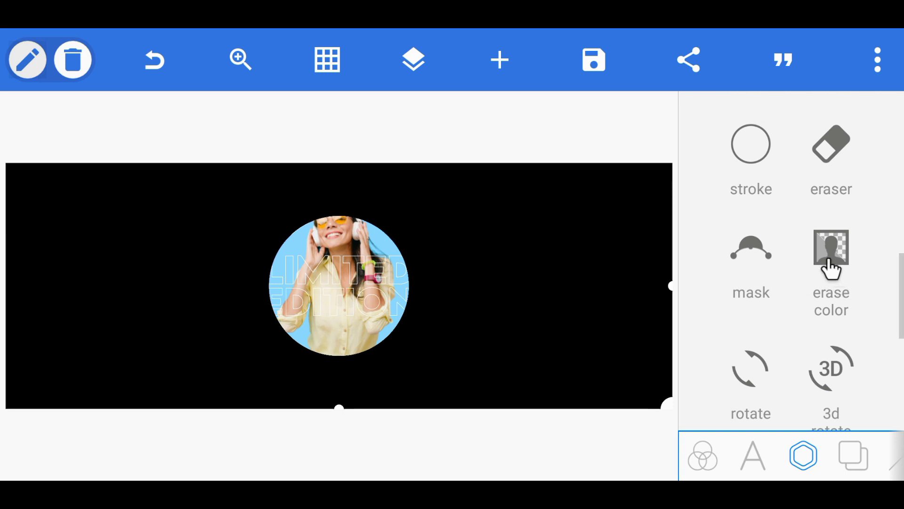
pyautogui.click(831, 270)
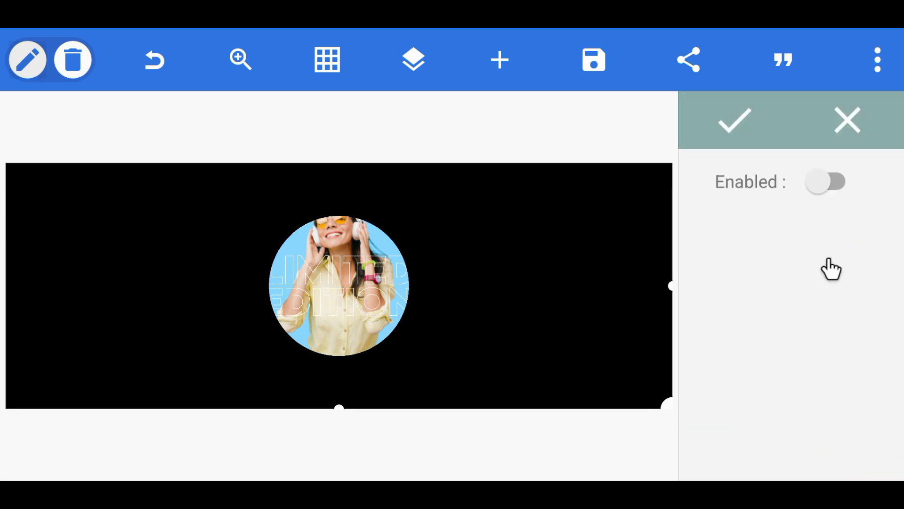
pyautogui.click(829, 184)
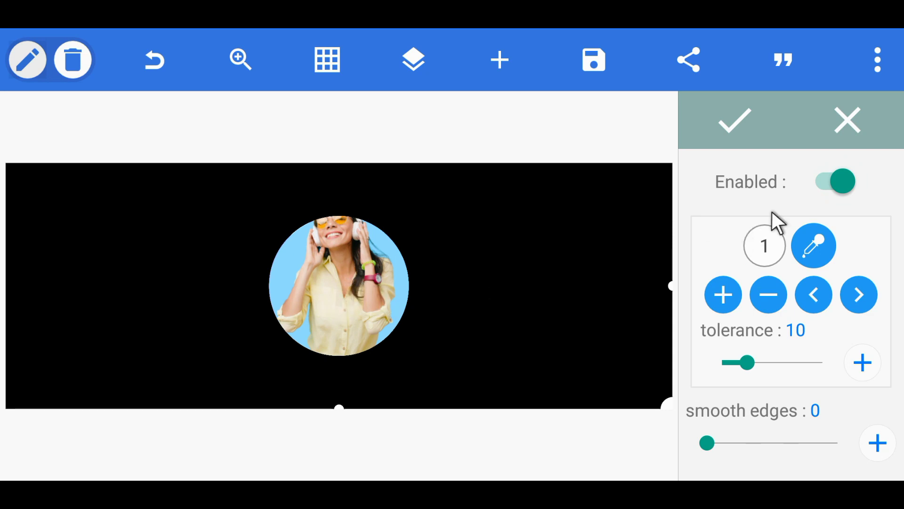
pyautogui.click(826, 186)
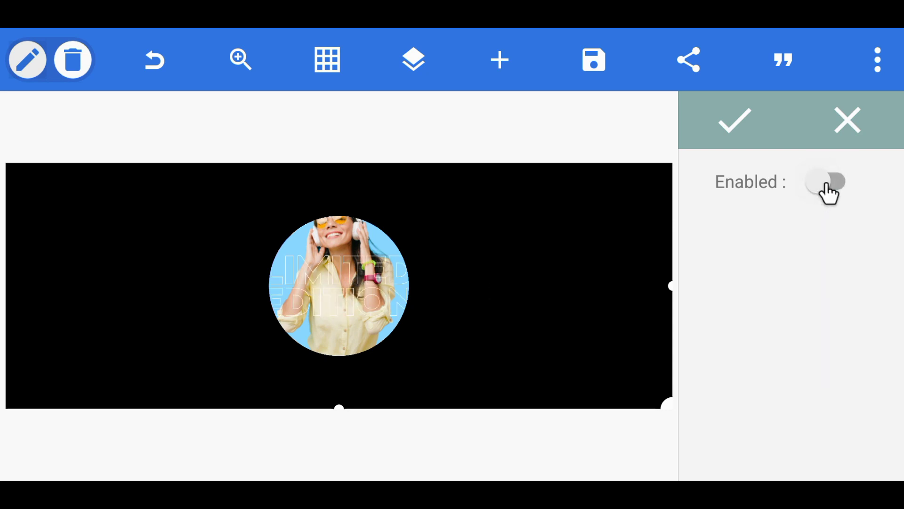
pyautogui.click(827, 186)
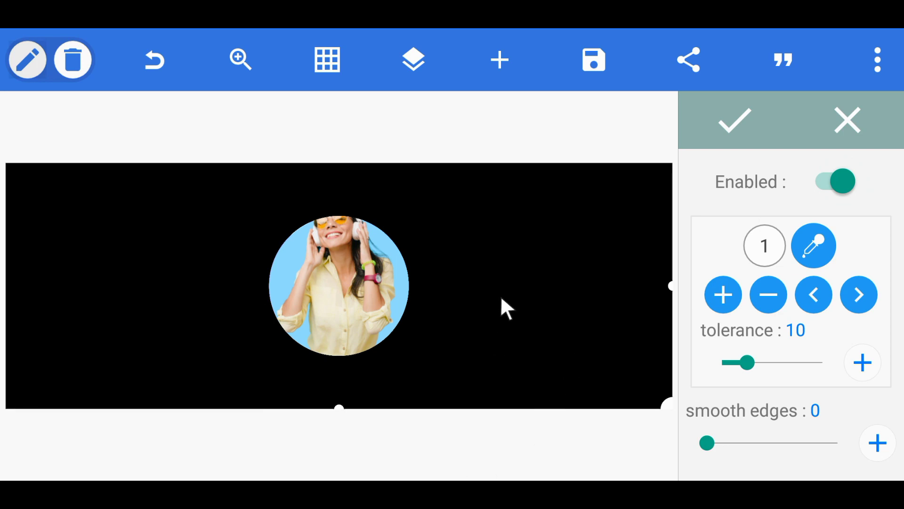
pyautogui.click(813, 255)
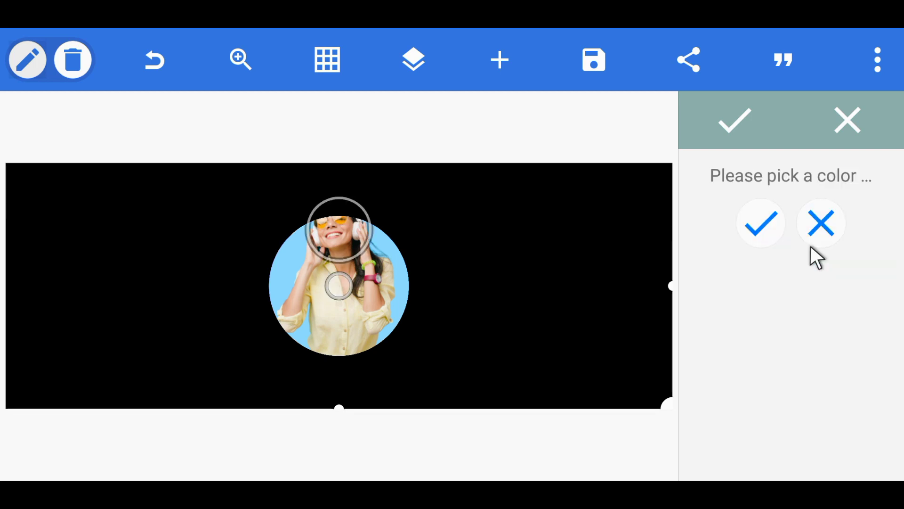
pyautogui.moveTo(459, 274); pyautogui.dragTo(521, 304)
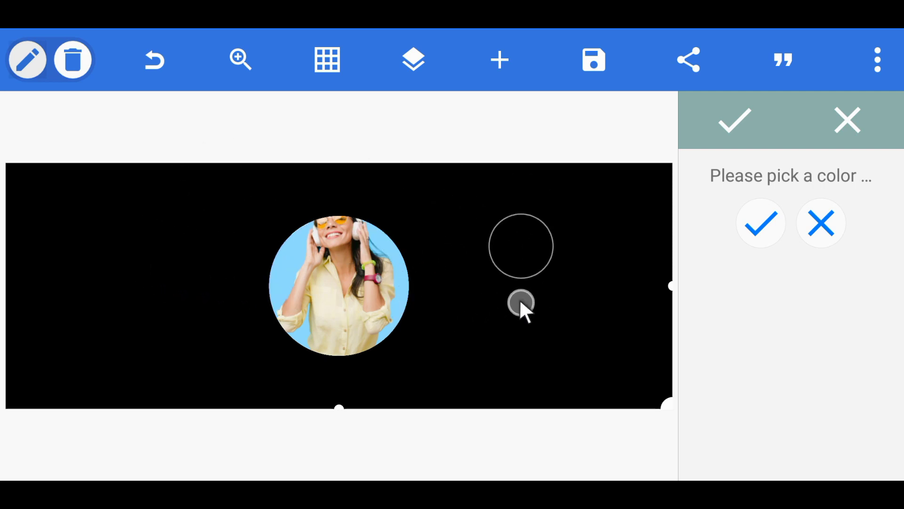
pyautogui.click(761, 238)
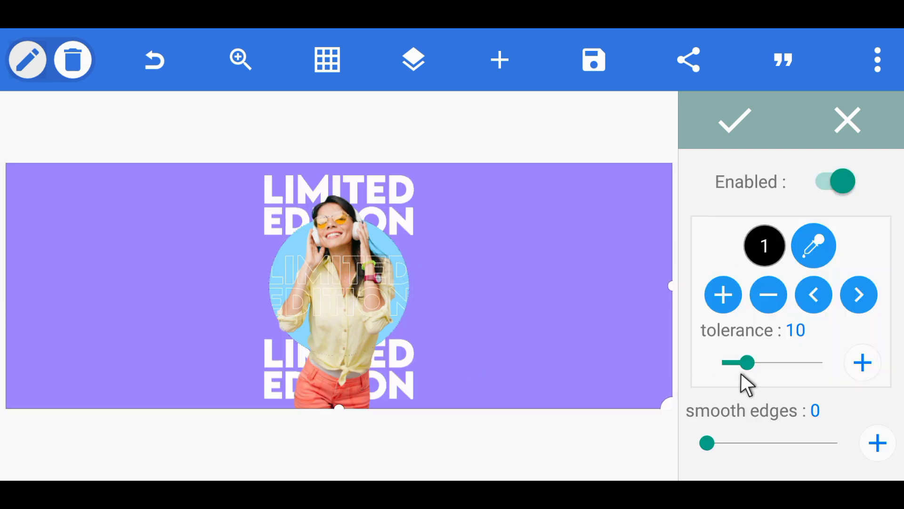
pyautogui.moveTo(744, 371); pyautogui.dragTo(869, 390)
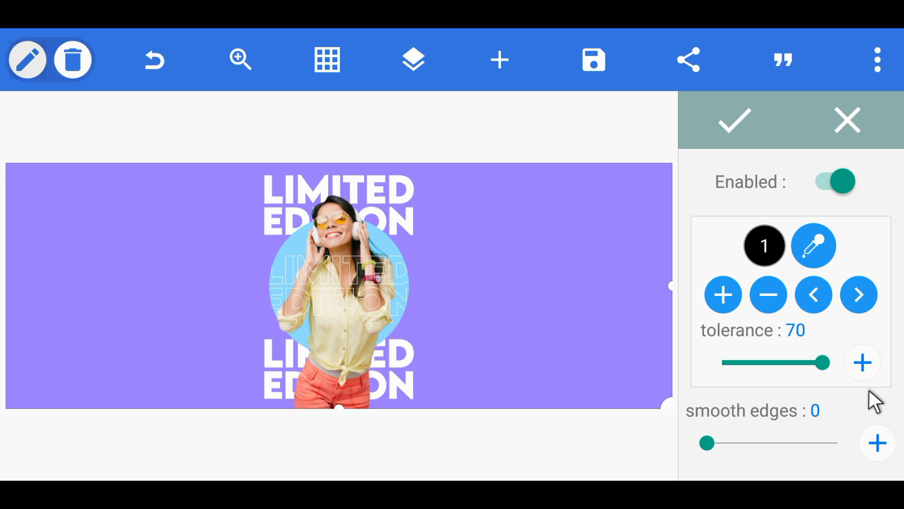
pyautogui.click(732, 136)
pyautogui.scroll(3, 735, 287)
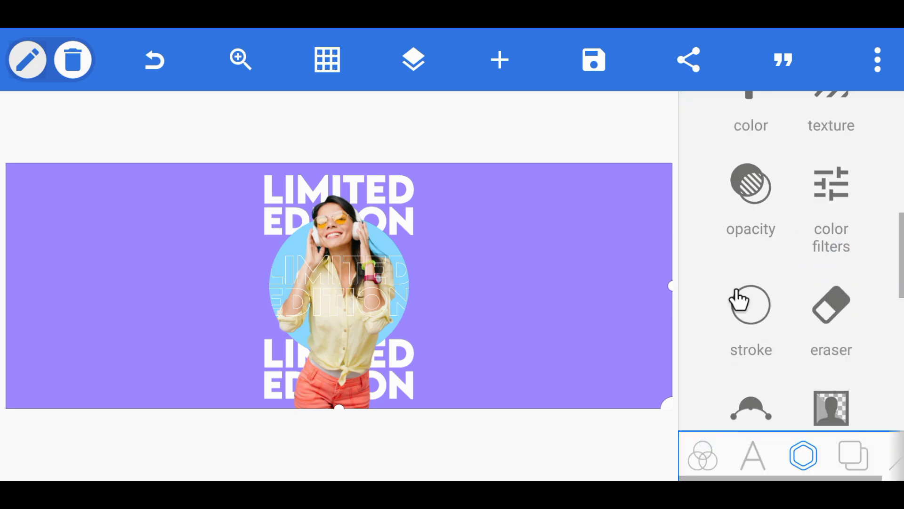
pyautogui.scroll(2, 766, 245)
# Recolour the outlined LIMITED EDITION lettering white, after trying purple and light blue
pyautogui.click(756, 183)
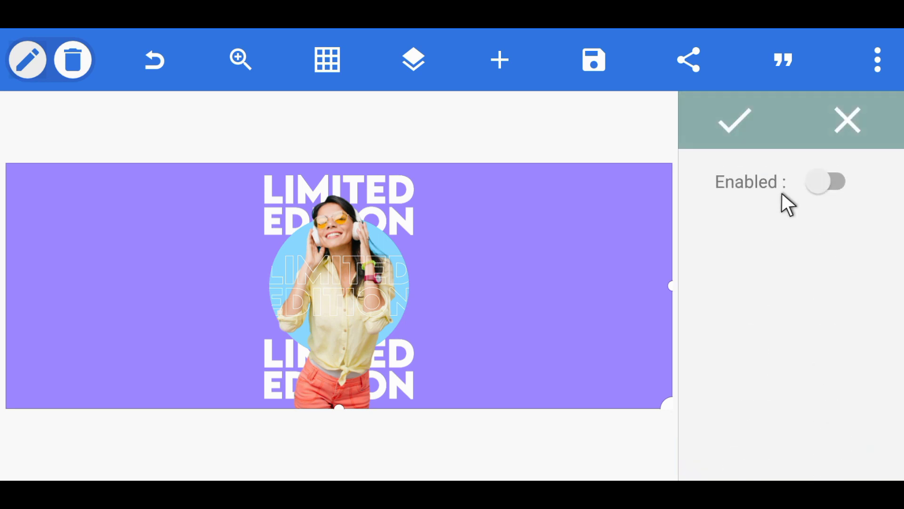
pyautogui.click(824, 184)
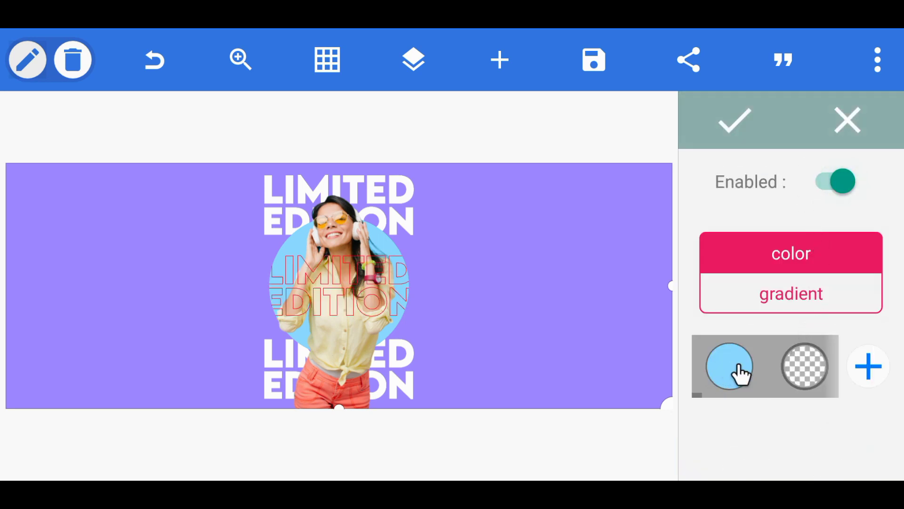
pyautogui.hscroll(3, 735, 377)
pyautogui.click(784, 381)
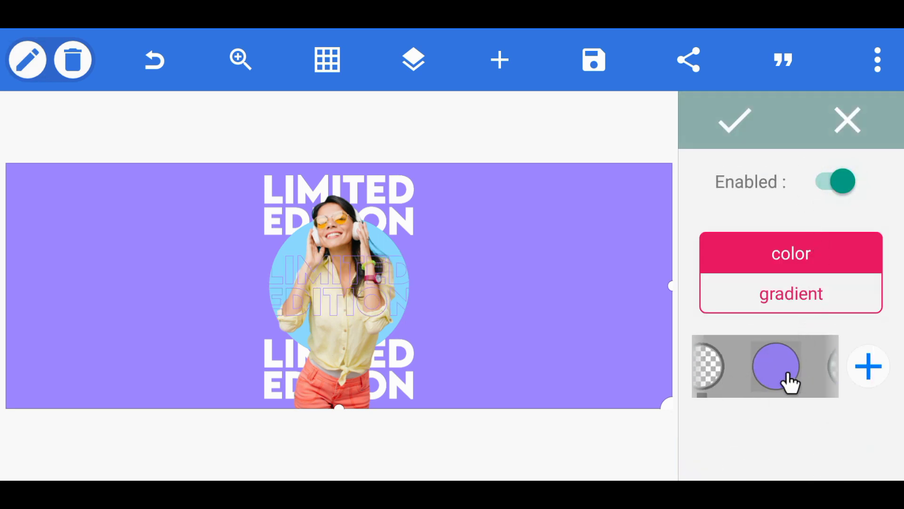
pyautogui.hscroll(3, 772, 377)
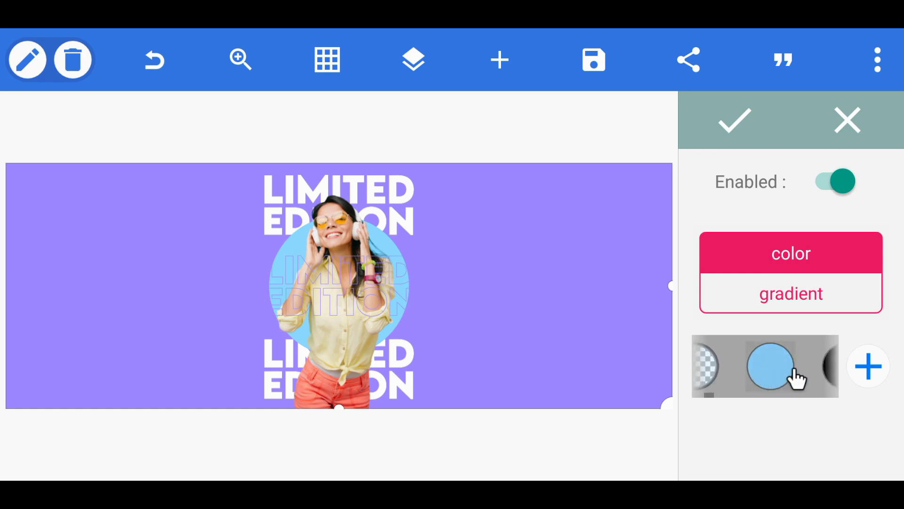
pyautogui.click(796, 379)
pyautogui.hscroll(3, 754, 377)
pyautogui.click(800, 379)
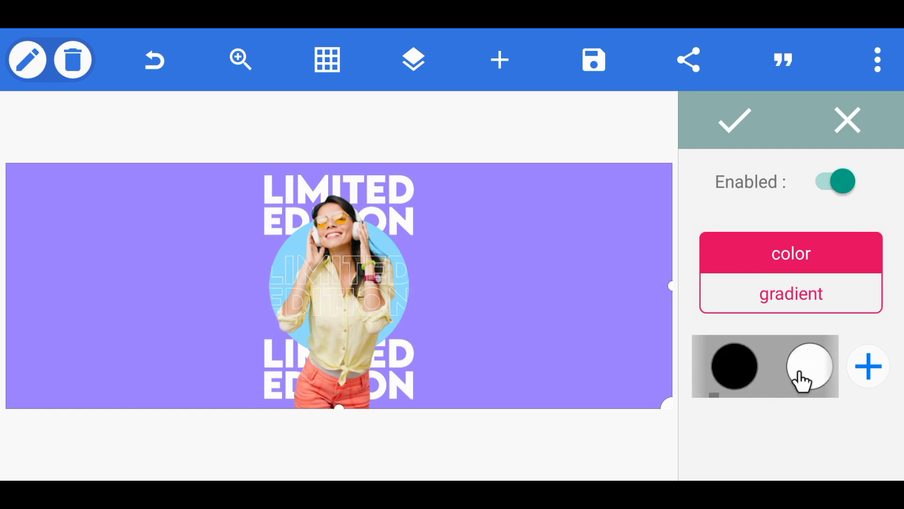
pyautogui.click(735, 122)
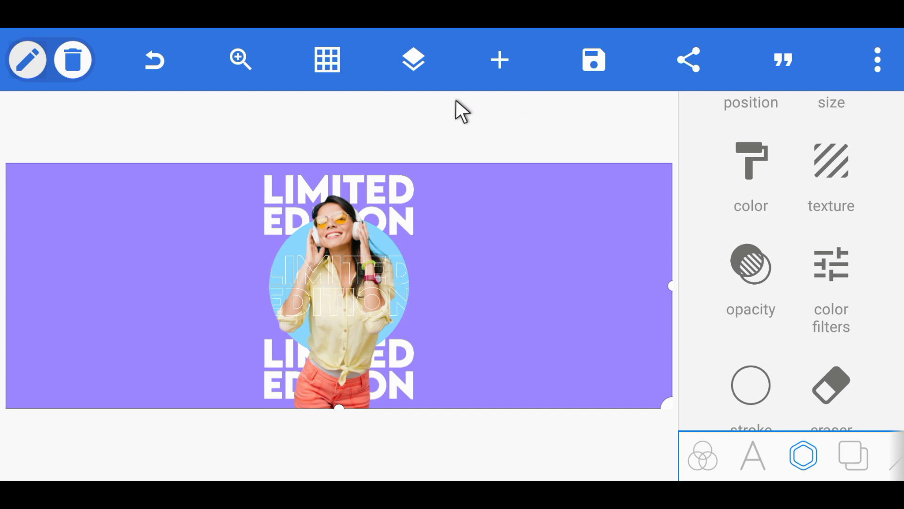
pyautogui.scroll(5, 728, 268)
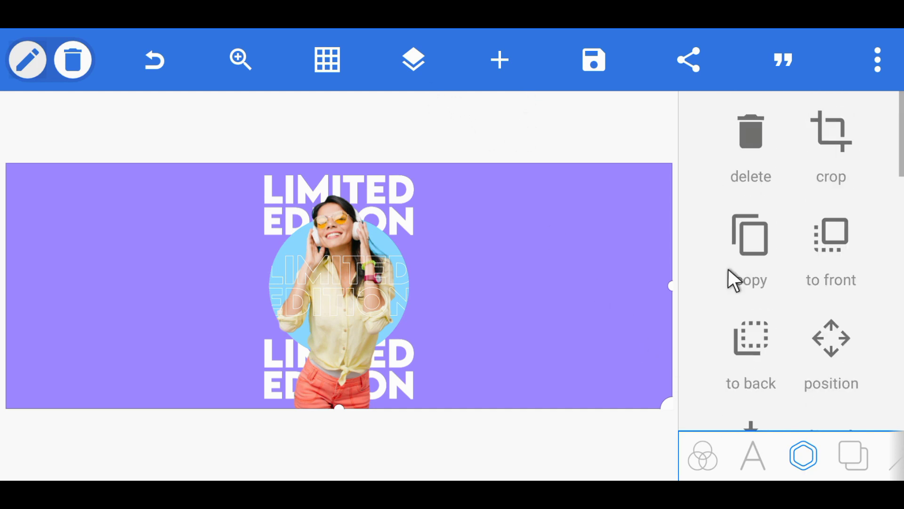
pyautogui.click(751, 453)
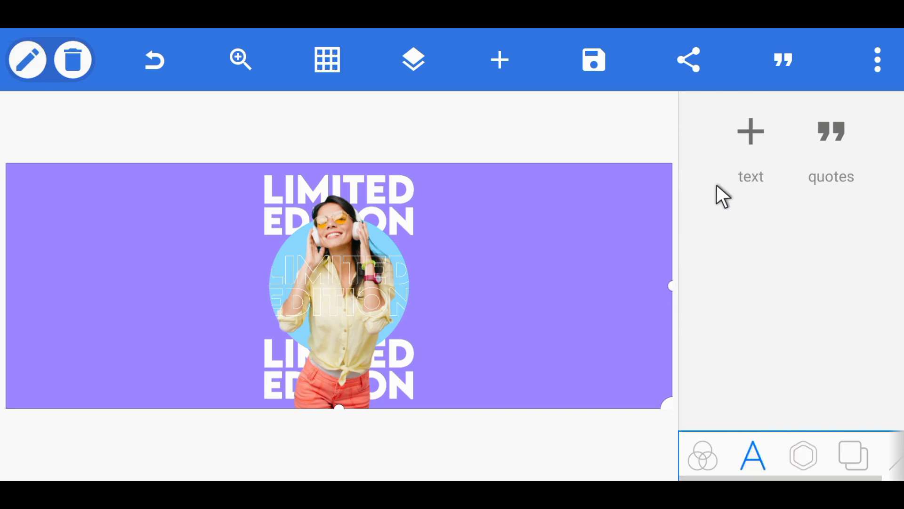
# Add a text box reading 'NEW' and 'ARRIVAL' on two lines, moved to the banner's right side
pyautogui.click(735, 174)
pyautogui.click(755, 254)
pyautogui.click(433, 158)
pyautogui.press('BackSpace')
pyautogui.press('BackSpace')
pyautogui.press('BackSpace')
pyautogui.press('BackSpace')
pyautogui.press('BackSpace')
pyautogui.write('NEW')
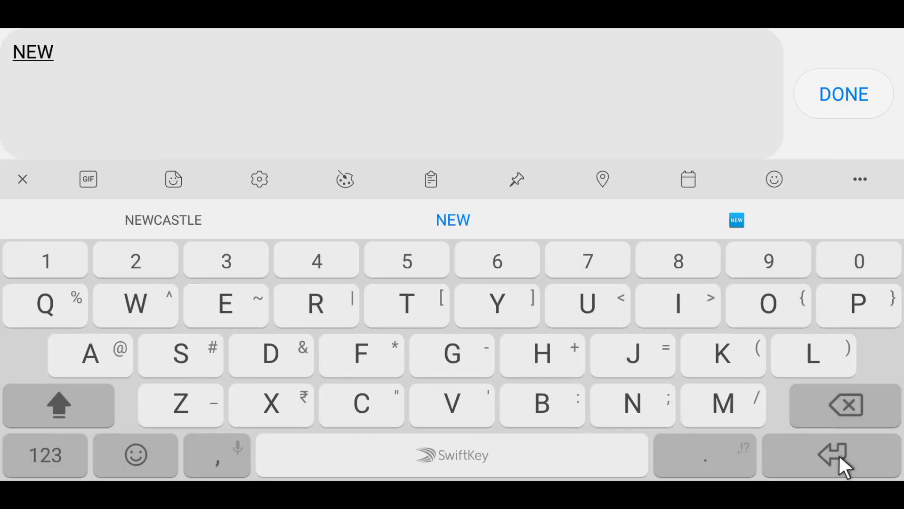
pyautogui.press('Return')
pyautogui.write('ARRIVAL')
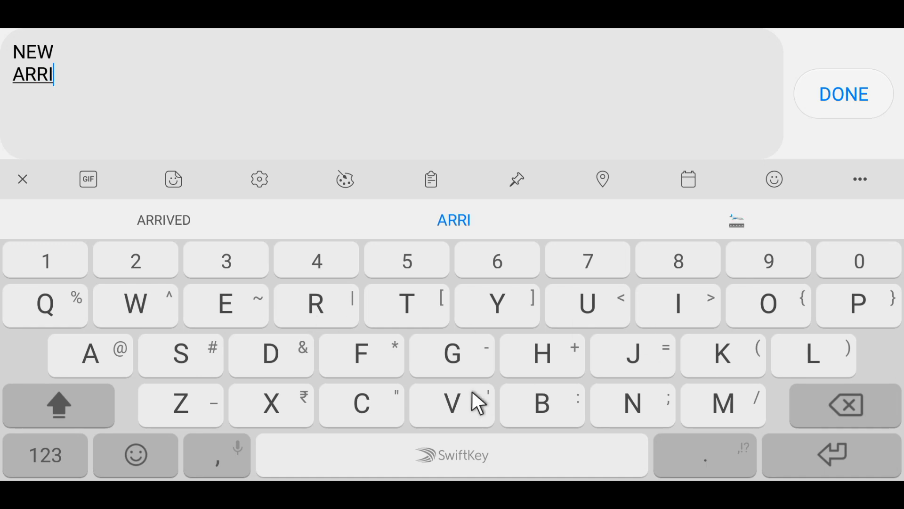
pyautogui.click(844, 94)
pyautogui.click(682, 104)
pyautogui.moveTo(208, 233); pyautogui.dragTo(587, 253)
pyautogui.scroll(-5, 827, 360)
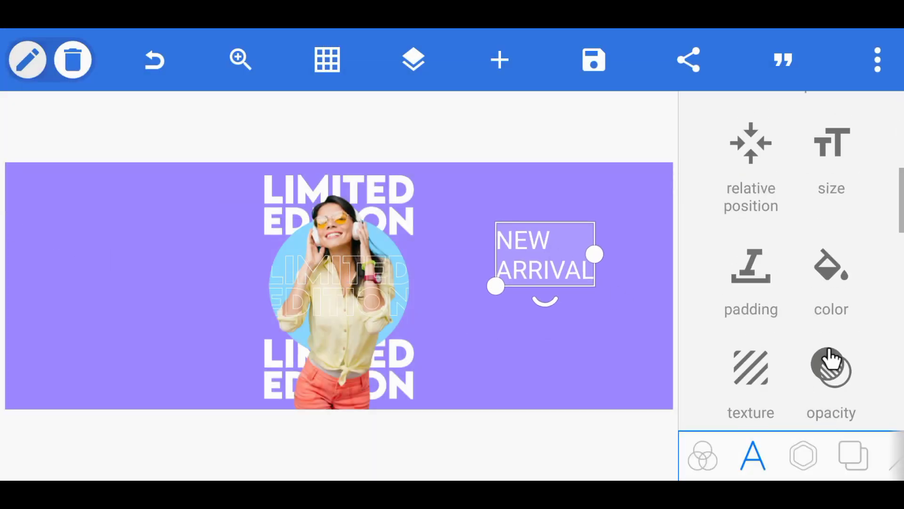
# Give NEW ARRIVAL a bold font, shrink it and shift it slightly left
pyautogui.click(734, 372)
pyautogui.scroll(-3, 791, 167)
pyautogui.click(720, 440)
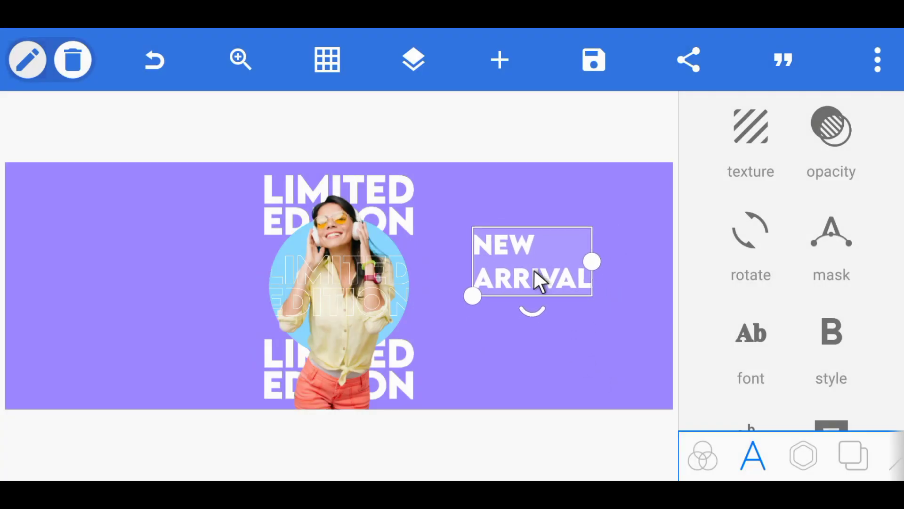
pyautogui.moveTo(535, 282); pyautogui.dragTo(529, 285)
pyautogui.moveTo(555, 254)
pyautogui.mouseDown()
pyautogui.moveTo(481, 263)
pyautogui.moveTo(503, 245)
pyautogui.mouseUp()
pyautogui.scroll(-5, 757, 294)
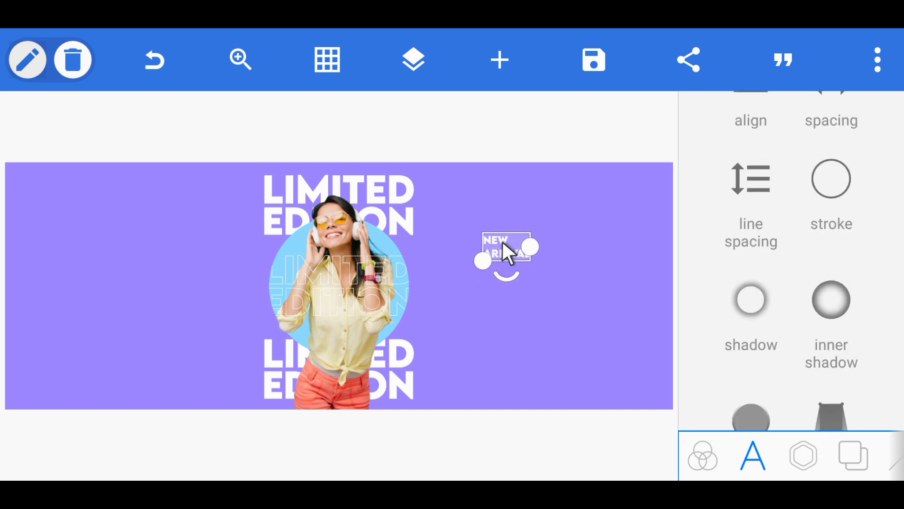
# Tighten NEW ARRIVAL's line spacing to -10
pyautogui.click(760, 197)
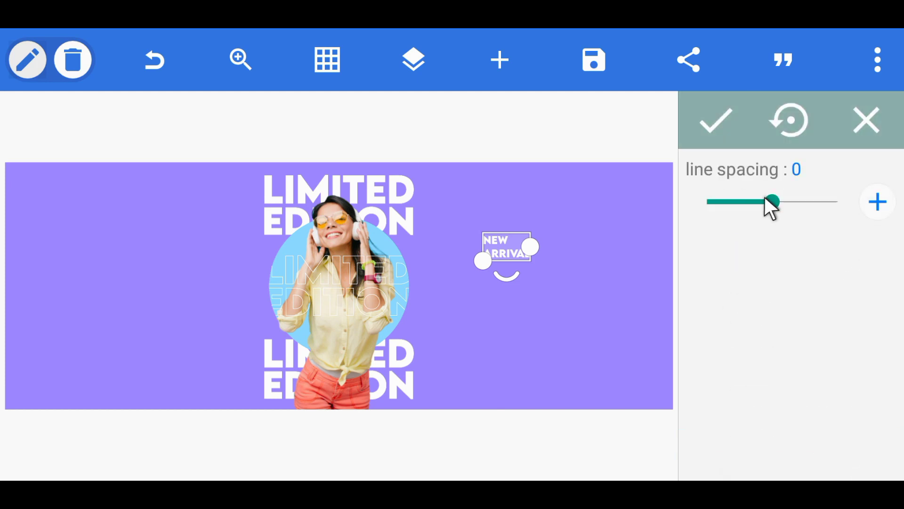
pyautogui.moveTo(764, 197); pyautogui.dragTo(761, 214)
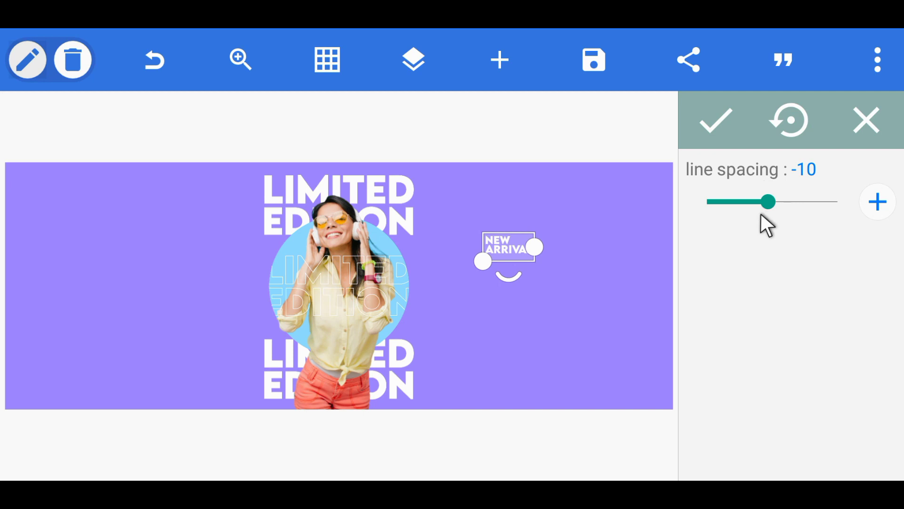
pyautogui.click(712, 128)
pyautogui.click(646, 246)
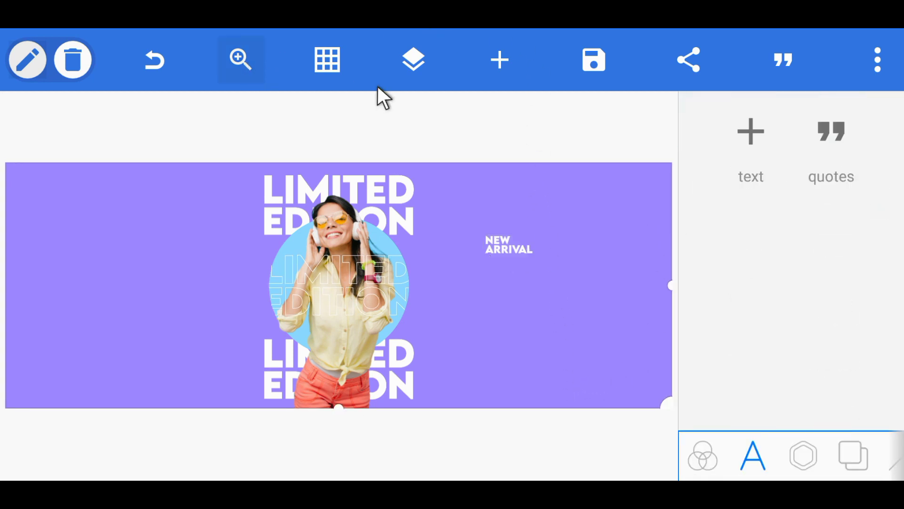
# Show the layout grid with snapping off and align a vertical grid line to NEW ARRIVAL's left edge
pyautogui.click(338, 61)
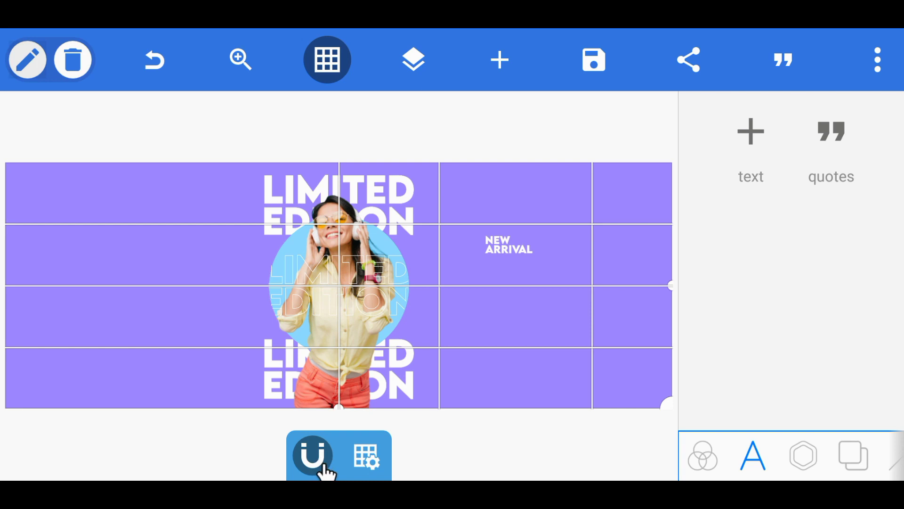
pyautogui.click(309, 456)
pyautogui.click(313, 456)
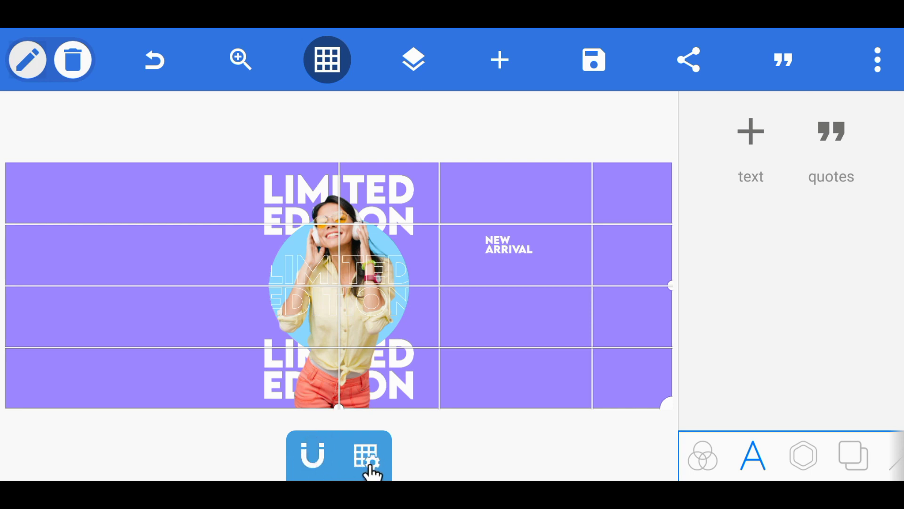
pyautogui.click(367, 460)
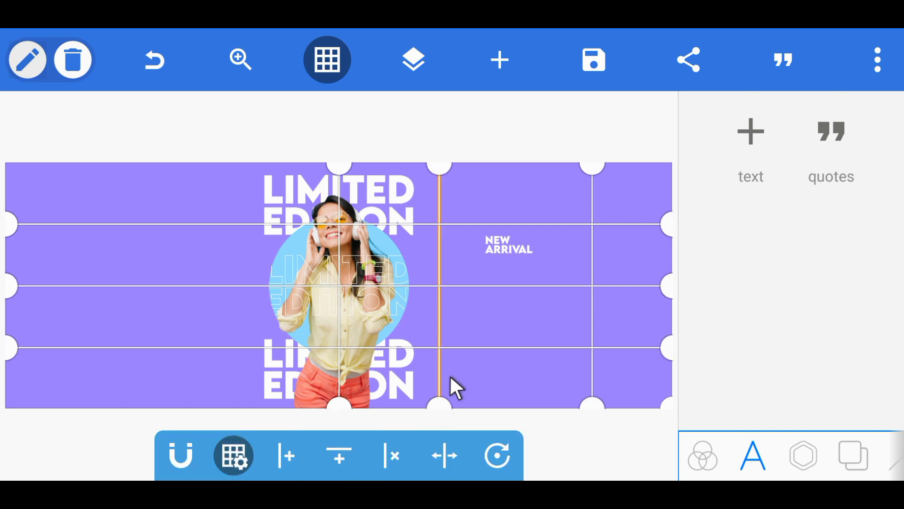
pyautogui.moveTo(439, 354); pyautogui.dragTo(482, 405)
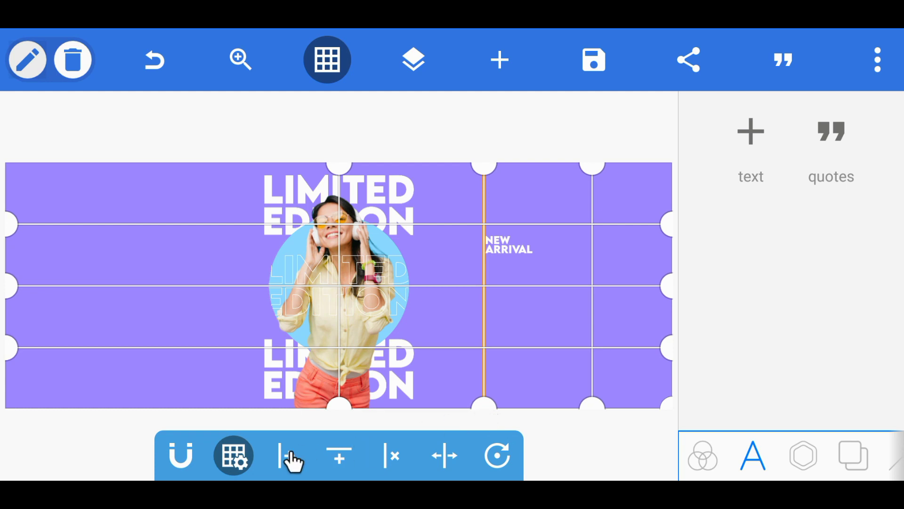
pyautogui.click(238, 460)
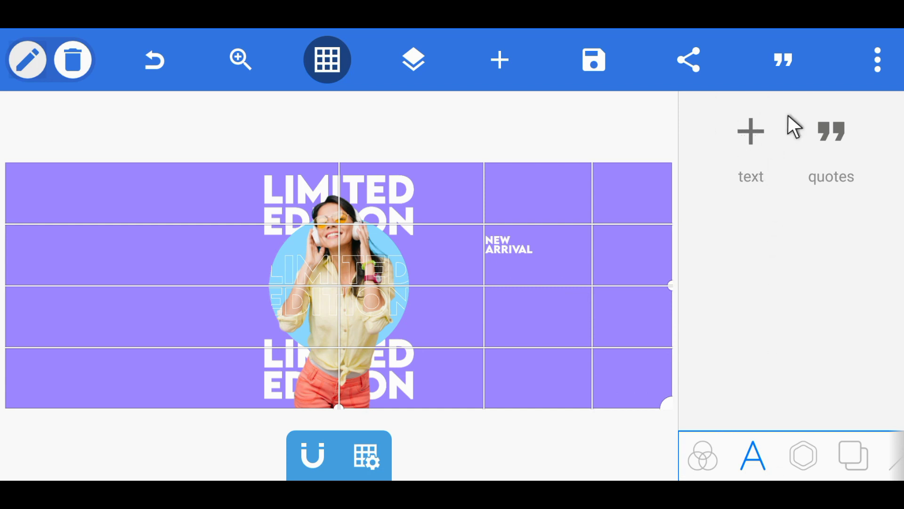
pyautogui.click(783, 60)
# Add the 'Always continue the climb' quote, shrink it and apply a font from MY FONTS
pyautogui.click(627, 264)
pyautogui.moveTo(581, 295); pyautogui.dragTo(496, 251)
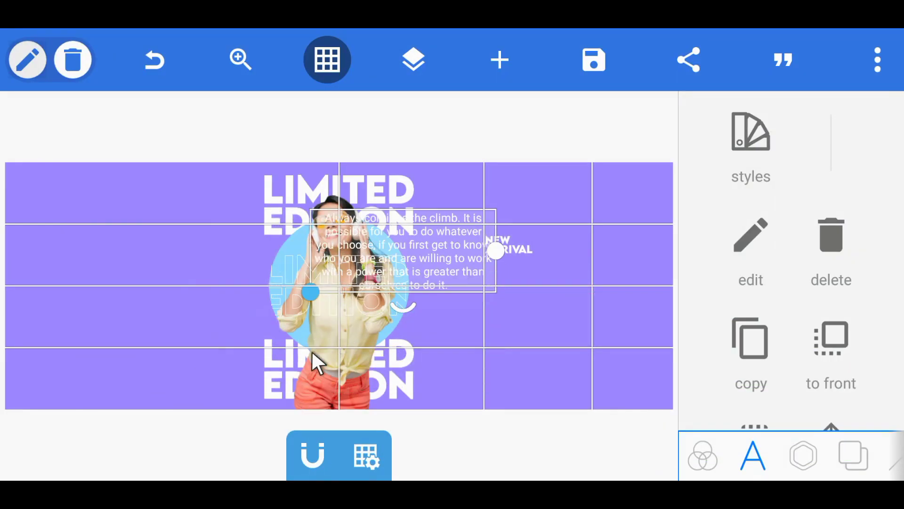
pyautogui.scroll(-3, 742, 289)
pyautogui.click(500, 59)
pyautogui.click(547, 77)
pyautogui.click(539, 155)
pyautogui.write('n')
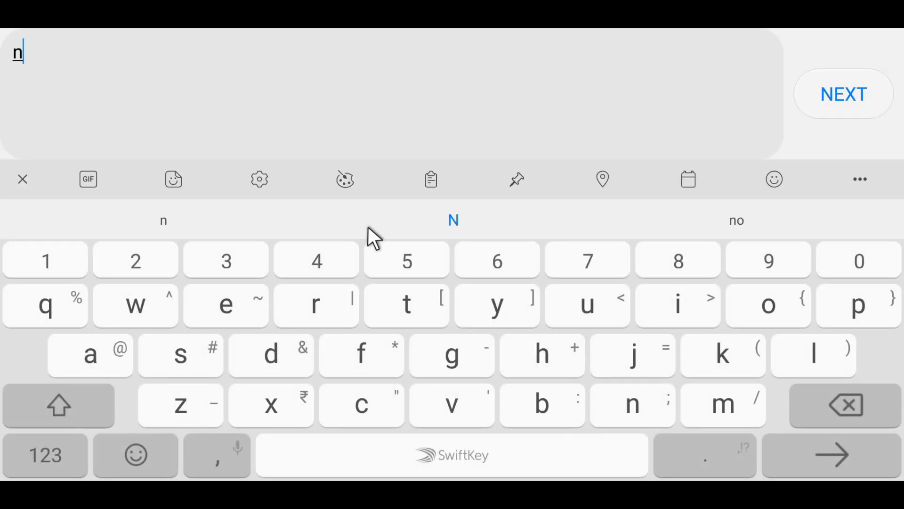
pyautogui.press('Return')
pyautogui.click(747, 460)
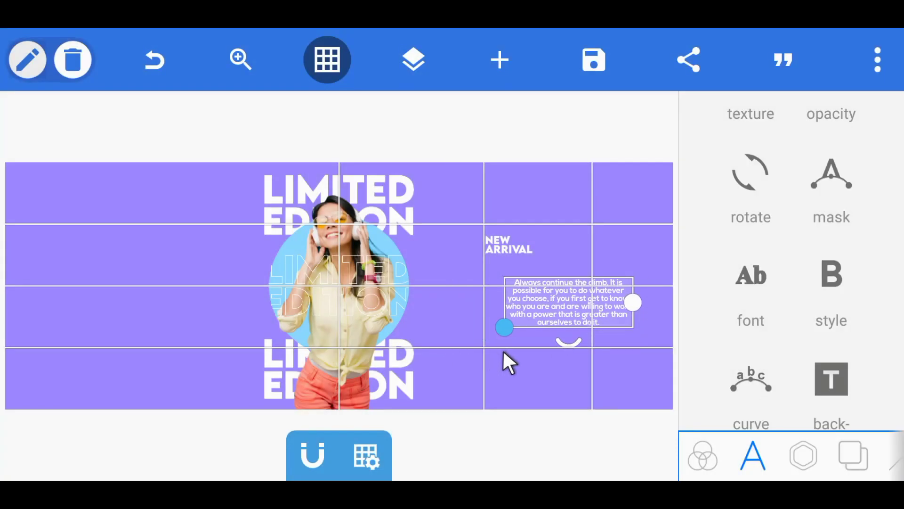
# Left-align the quote paragraph
pyautogui.scroll(-3, 777, 323)
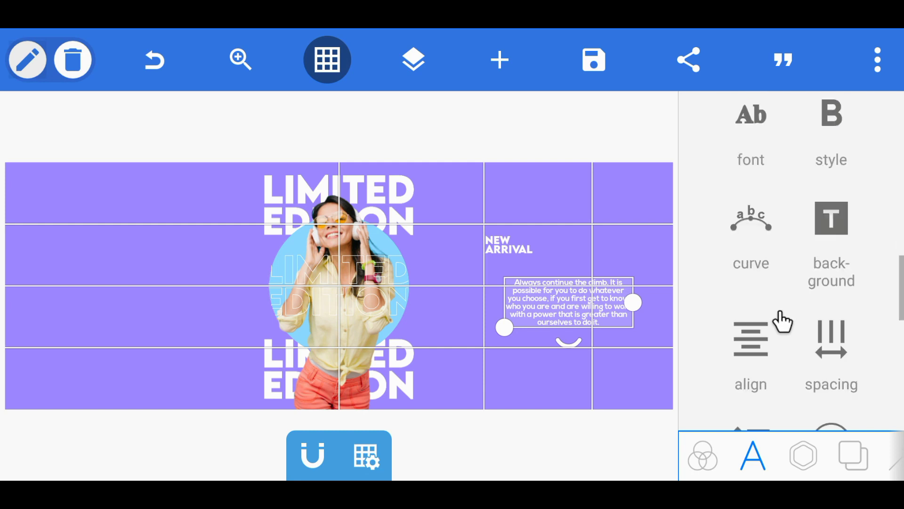
pyautogui.scroll(-2, 784, 313)
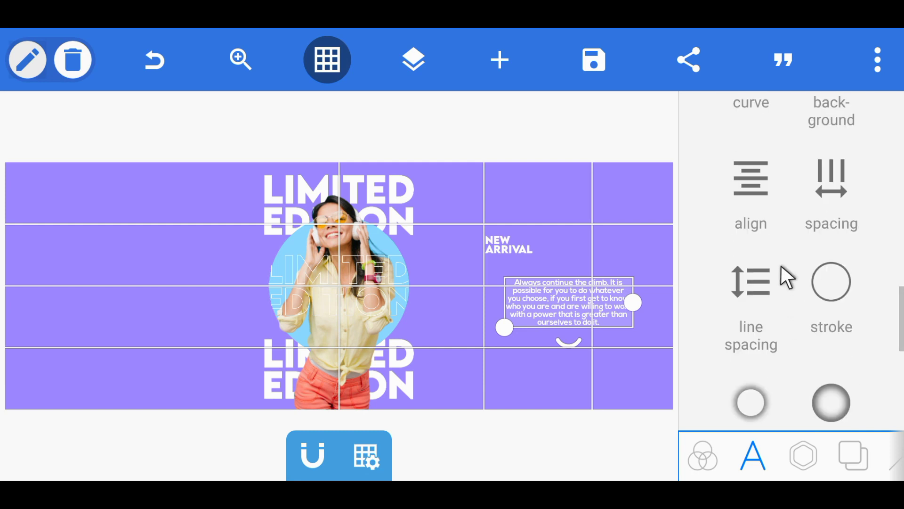
pyautogui.click(752, 182)
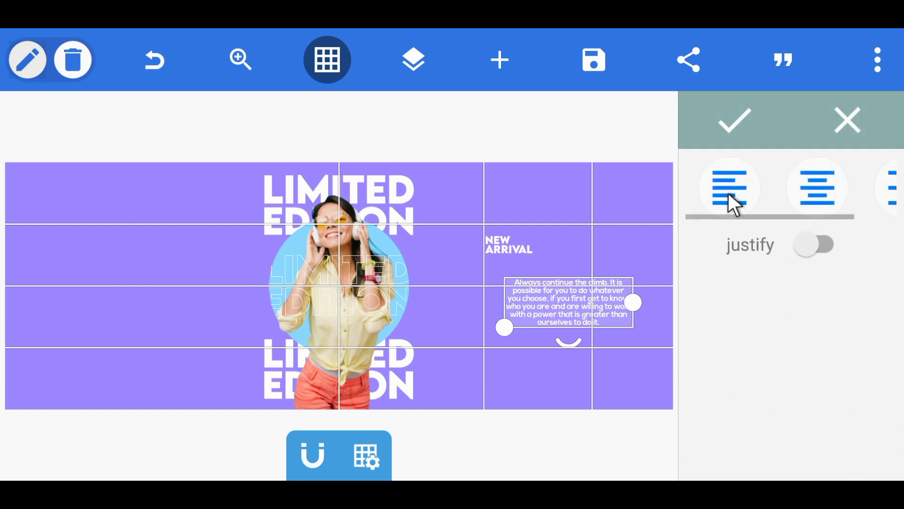
pyautogui.click(735, 188)
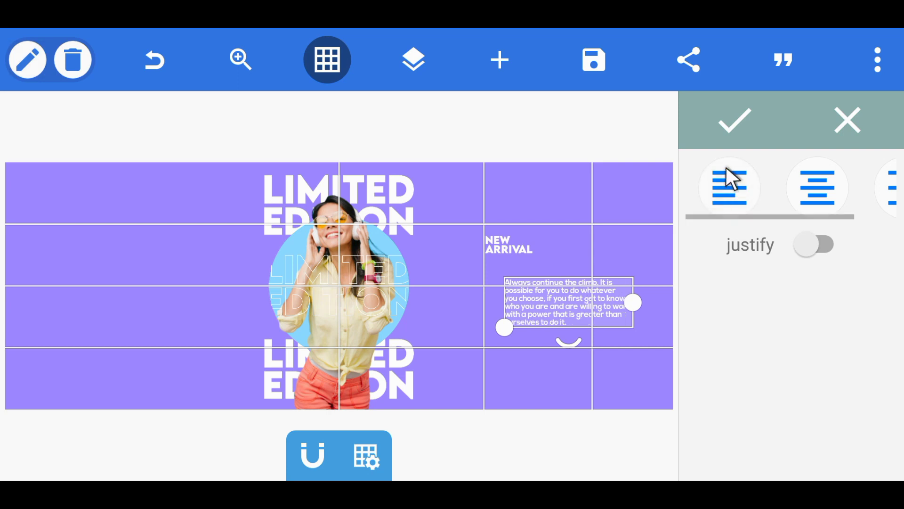
pyautogui.click(731, 128)
# Move the quote beneath NEW ARRIVAL and hide the layout grid
pyautogui.click(617, 259)
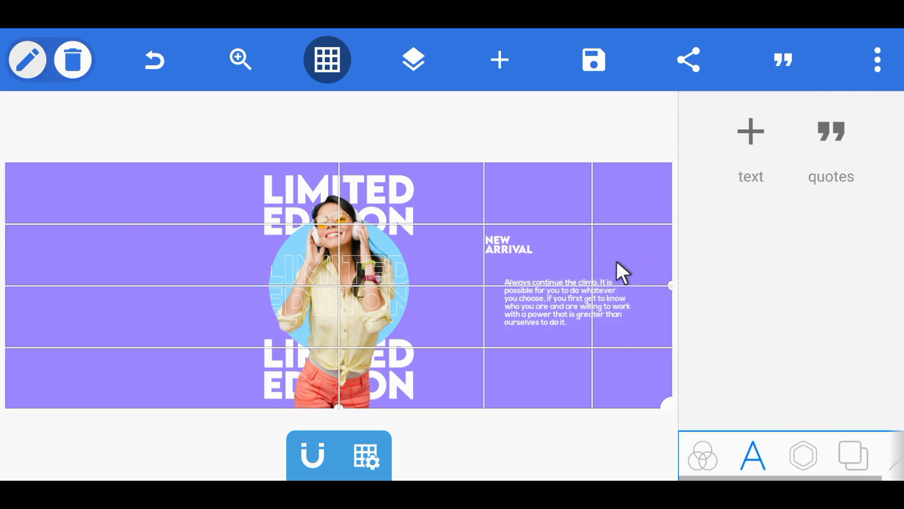
pyautogui.click(565, 292)
pyautogui.moveTo(564, 292); pyautogui.dragTo(545, 282)
pyautogui.click(442, 282)
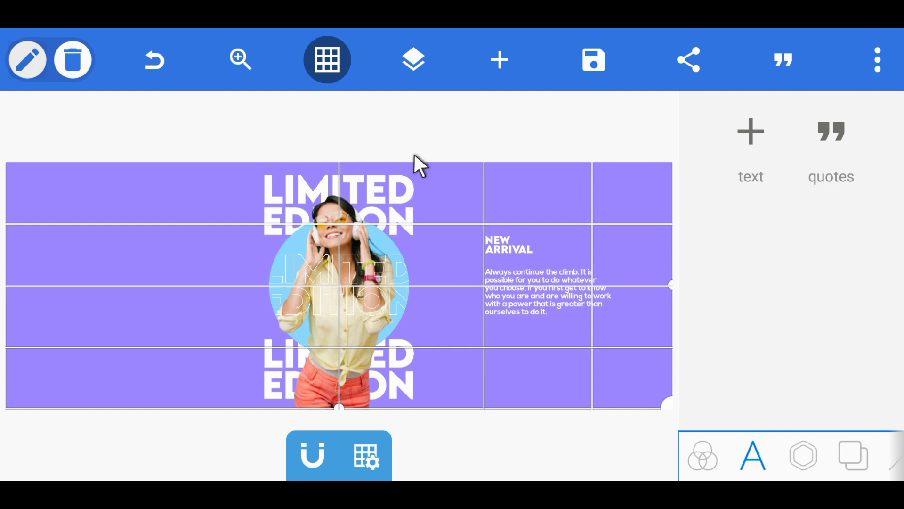
pyautogui.click(333, 70)
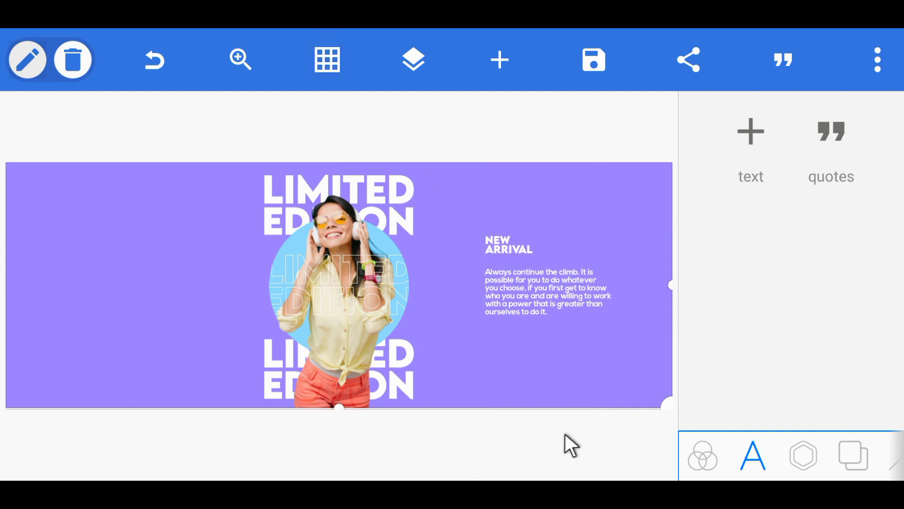
# Change the text to 'SHOP NOW' and nudge it below the quote paragraph
pyautogui.click(561, 262)
pyautogui.click(561, 262)
pyautogui.click(336, 191)
pyautogui.press('BackSpace')
pyautogui.press('BackSpace')
pyautogui.press('BackSpace')
pyautogui.press('BackSpace')
pyautogui.press('BackSpace')
pyautogui.press('BackSpace')
pyautogui.press('BackSpace')
pyautogui.press('BackSpace')
pyautogui.press('BackSpace')
pyautogui.press('BackSpace')
pyautogui.press('BackSpace')
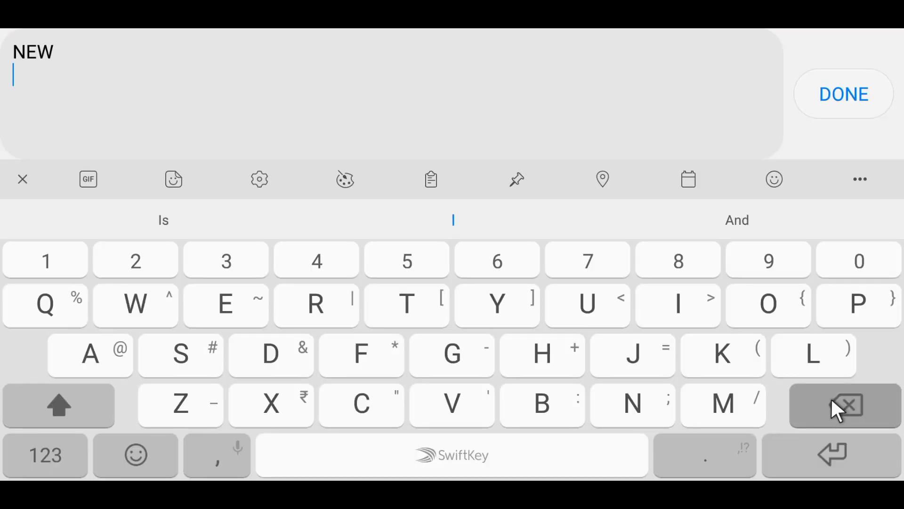
pyautogui.write('SHOP NO')
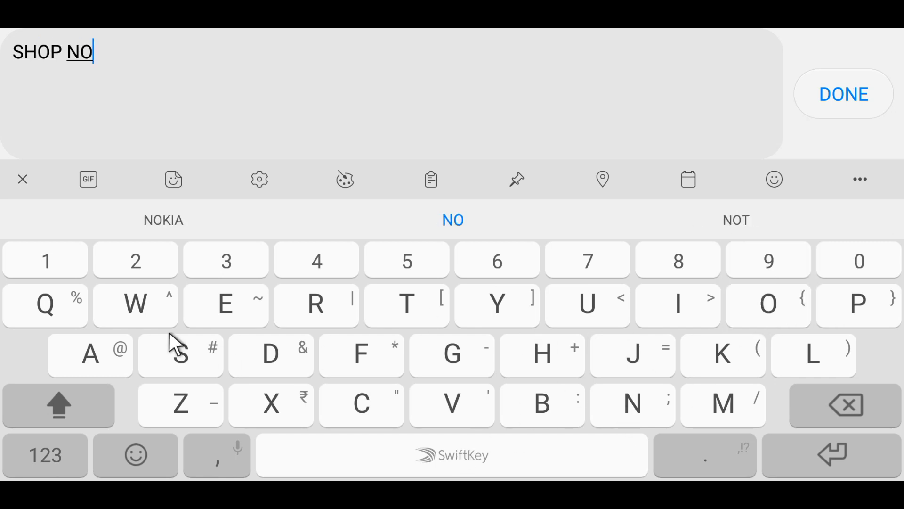
pyautogui.write('W')
pyautogui.click(844, 93)
pyautogui.click(695, 95)
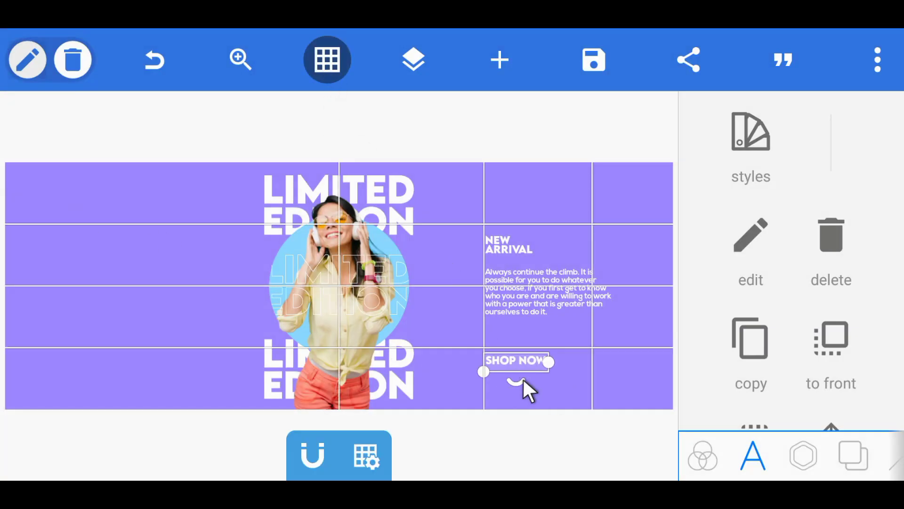
pyautogui.moveTo(522, 377); pyautogui.dragTo(518, 357)
pyautogui.click(467, 320)
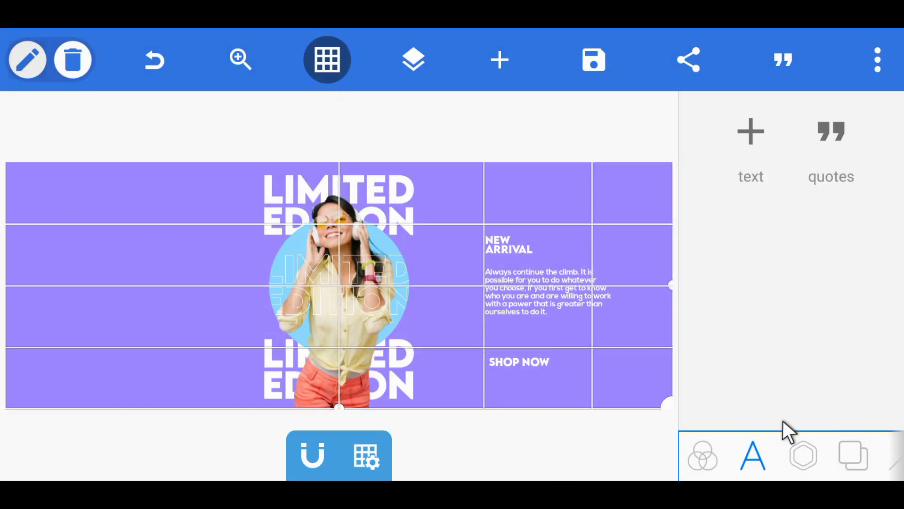
# Add a rectangle with 0% fill opacity sized to frame the SHOP NOW text
pyautogui.click(501, 61)
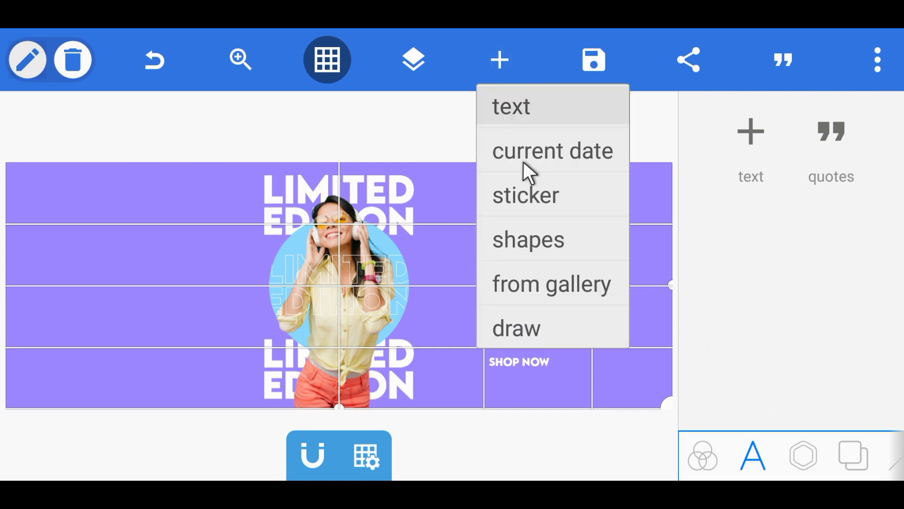
pyautogui.click(527, 239)
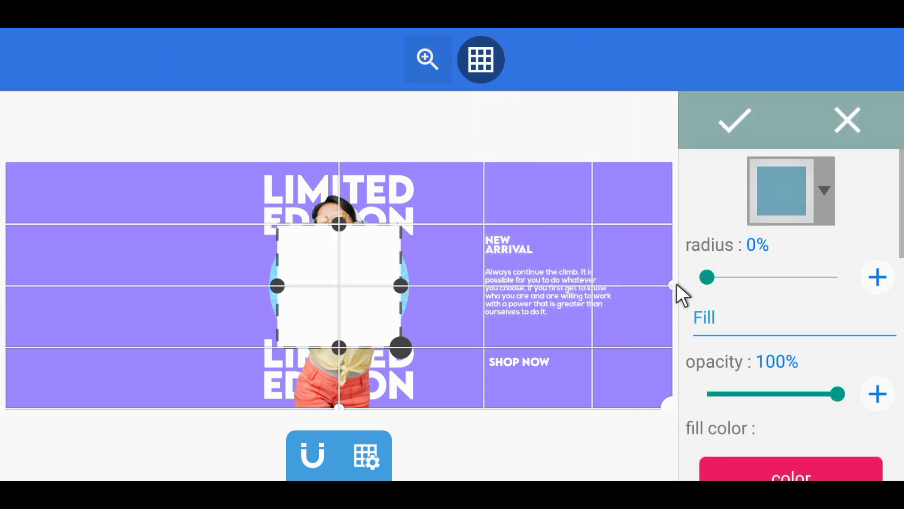
pyautogui.moveTo(802, 388); pyautogui.dragTo(681, 394)
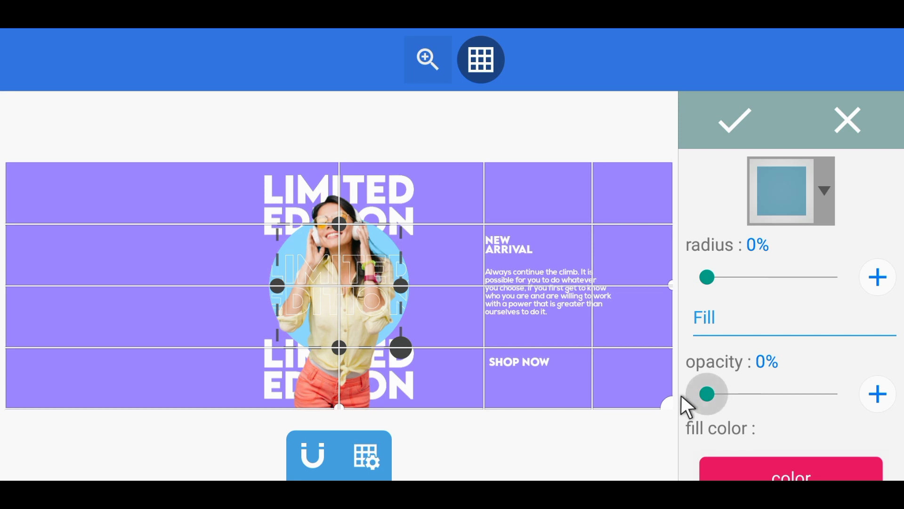
pyautogui.moveTo(382, 314); pyautogui.dragTo(535, 351)
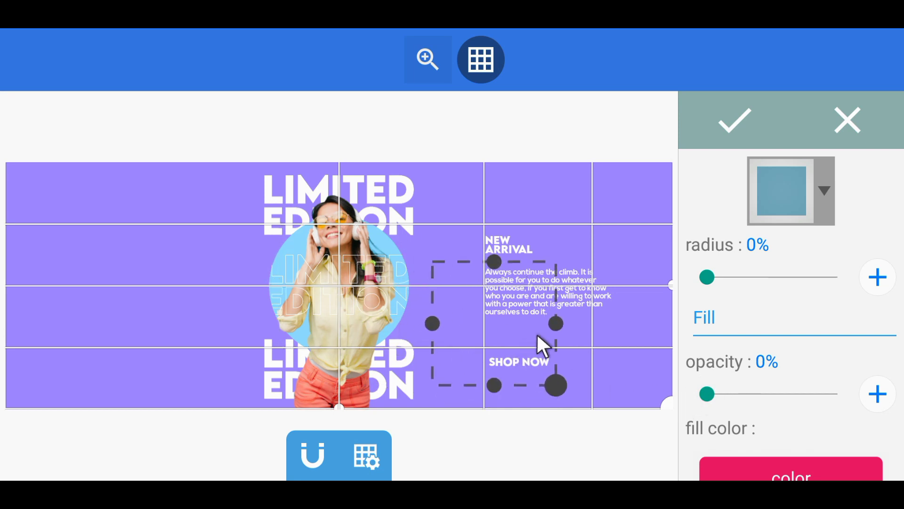
pyautogui.moveTo(443, 334); pyautogui.dragTo(538, 370)
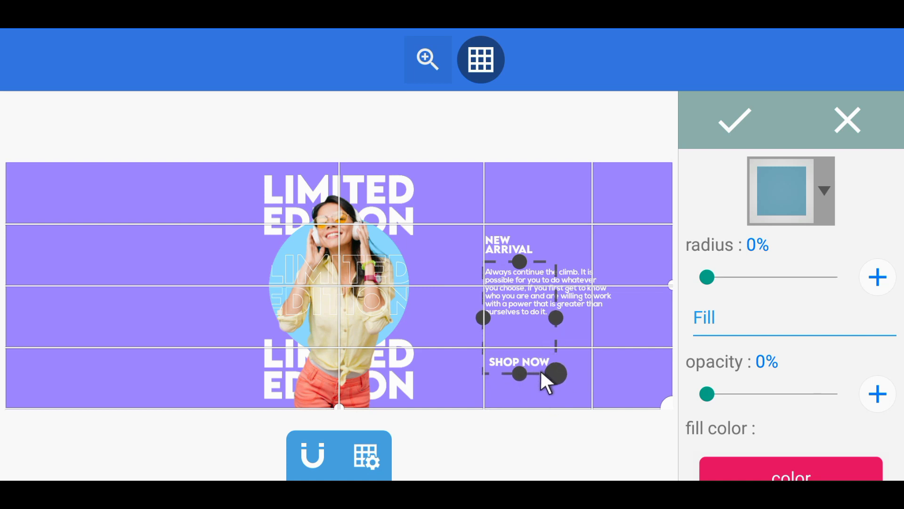
pyautogui.moveTo(554, 318); pyautogui.dragTo(558, 320)
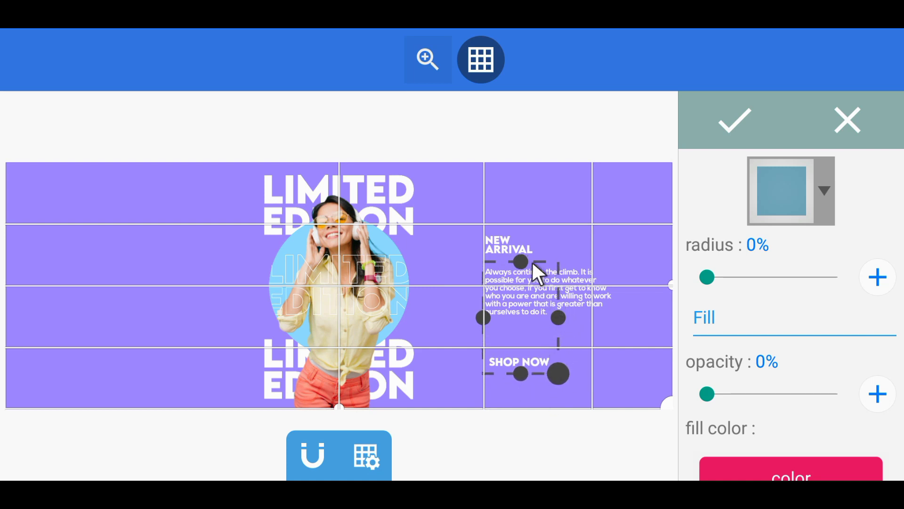
pyautogui.moveTo(532, 261); pyautogui.dragTo(540, 350)
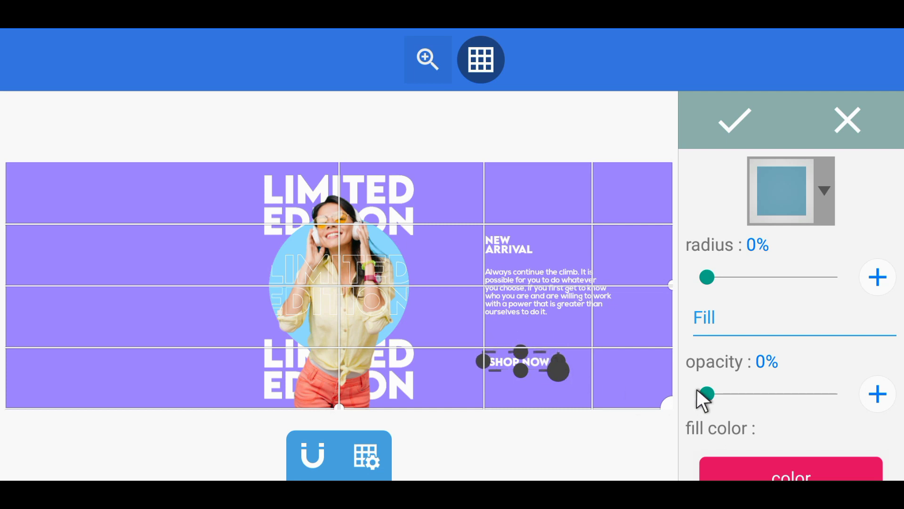
# Give the rectangle a width-1 white stroke with square caps
pyautogui.scroll(-3, 725, 384)
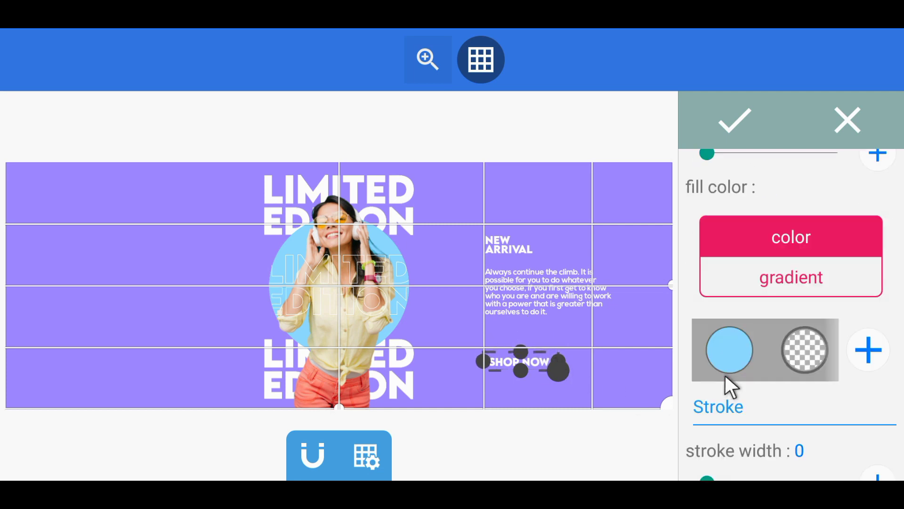
pyautogui.scroll(-1, 725, 376)
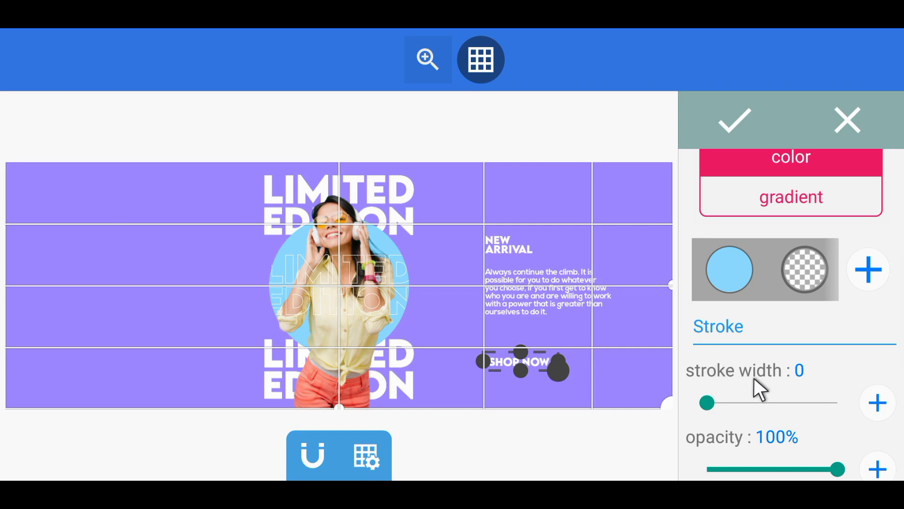
pyautogui.moveTo(716, 412); pyautogui.dragTo(712, 416)
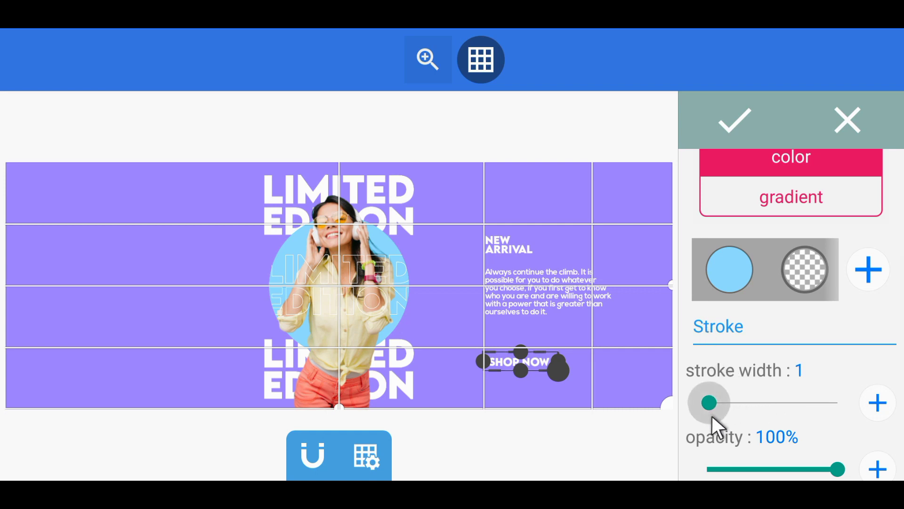
pyautogui.scroll(-4, 739, 421)
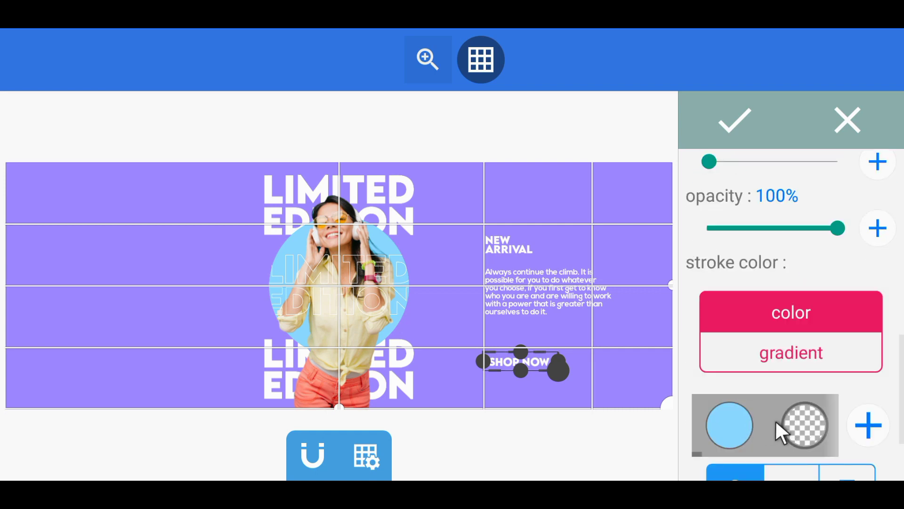
pyautogui.moveTo(804, 424); pyautogui.dragTo(711, 436)
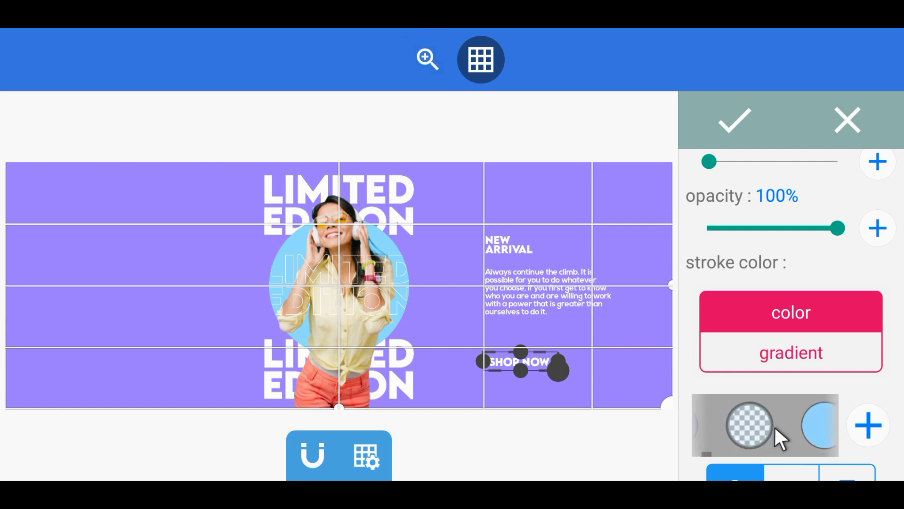
pyautogui.moveTo(774, 425); pyautogui.dragTo(721, 438)
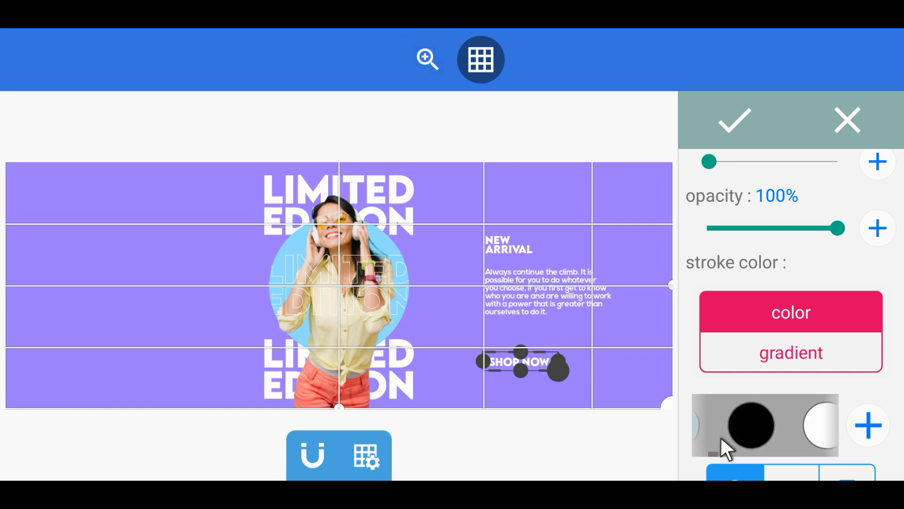
pyautogui.click(820, 428)
pyautogui.scroll(-3, 814, 421)
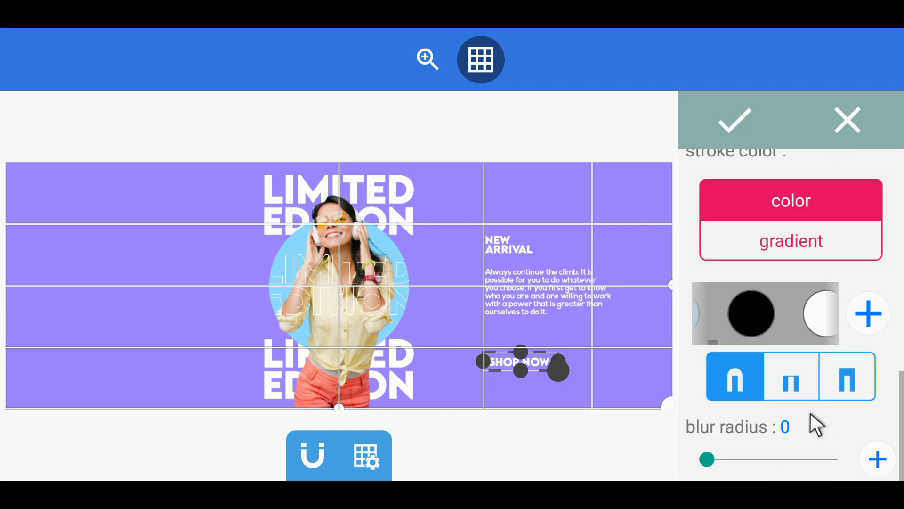
pyautogui.click(835, 377)
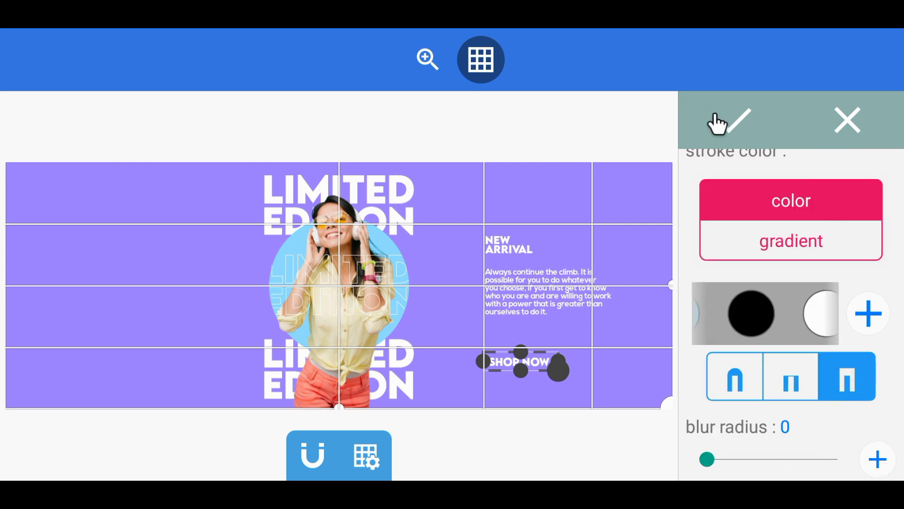
pyautogui.click(736, 122)
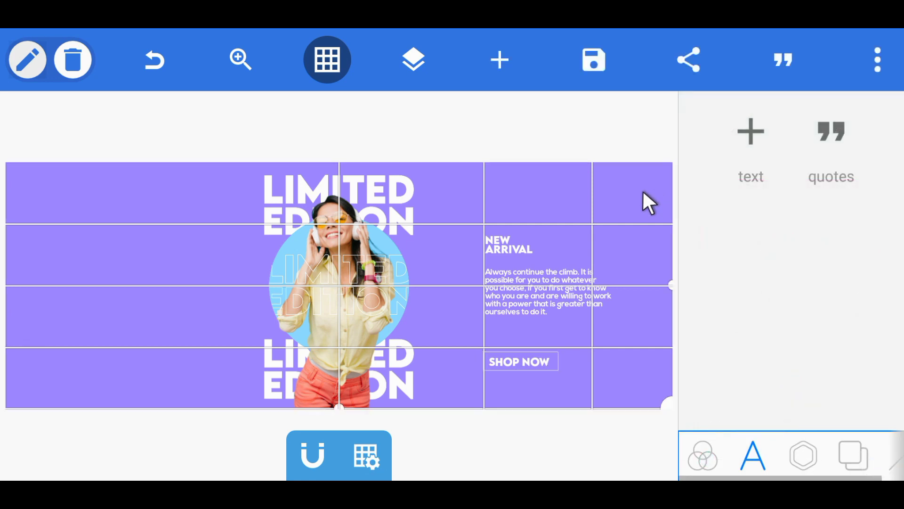
# Hide the grid and nudge the SHOP NOW layer up one pixel inside its outline
pyautogui.click(333, 71)
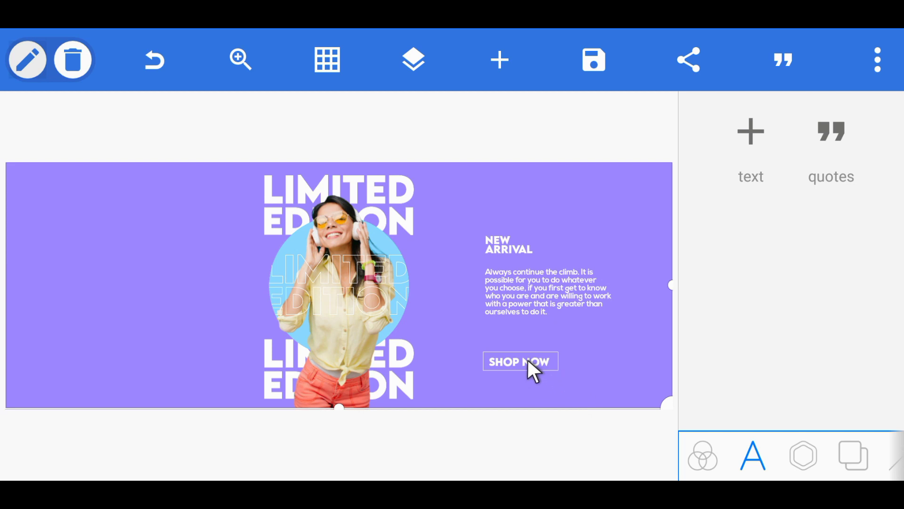
pyautogui.click(415, 80)
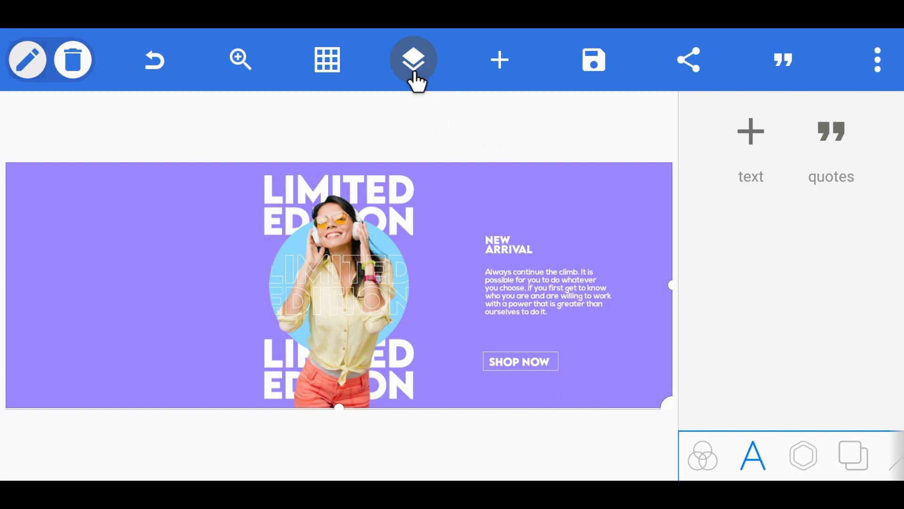
pyautogui.click(78, 239)
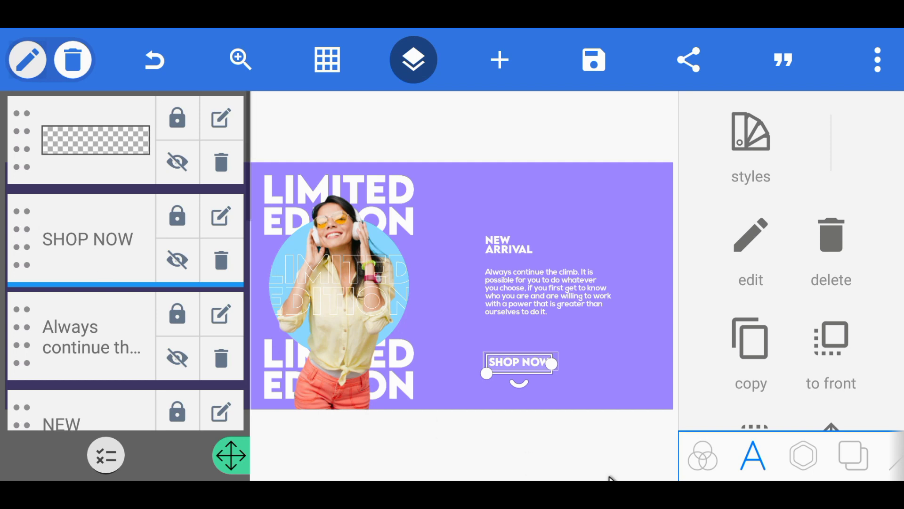
pyautogui.scroll(-5, 787, 418)
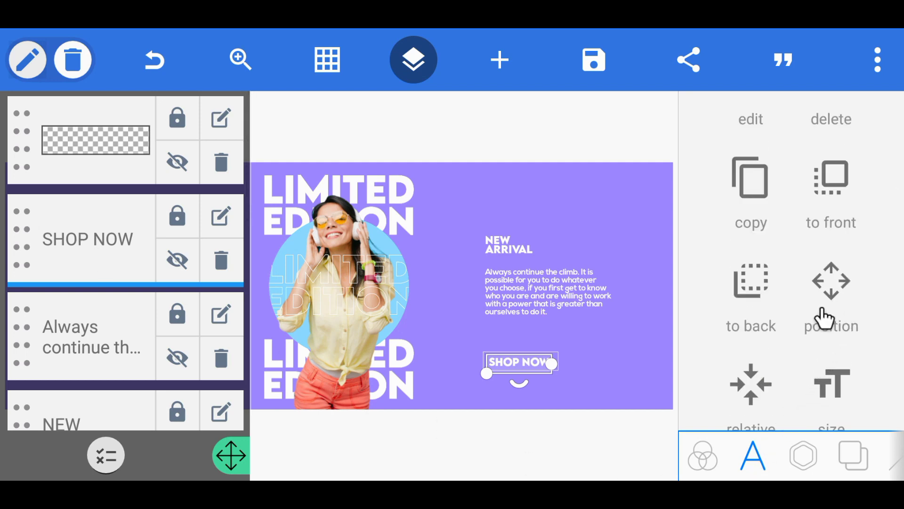
pyautogui.click(822, 292)
pyautogui.moveTo(743, 202); pyautogui.dragTo(692, 204)
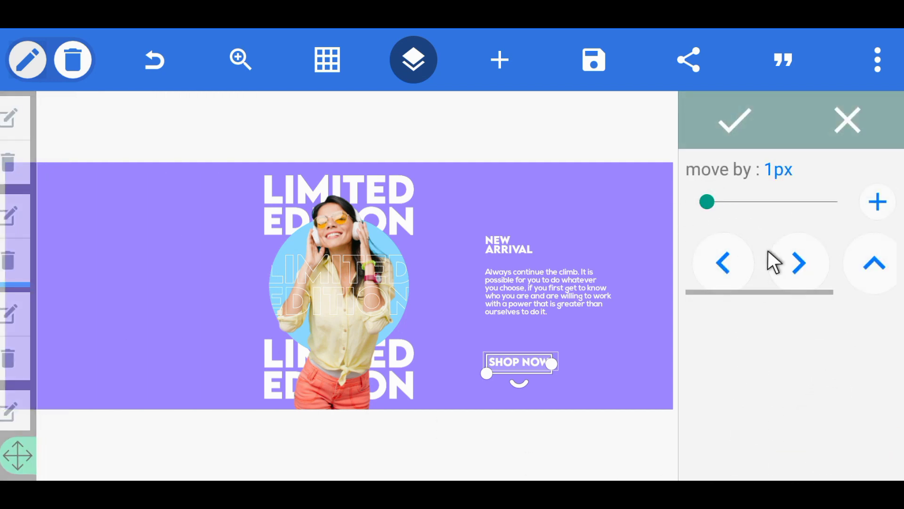
pyautogui.click(872, 265)
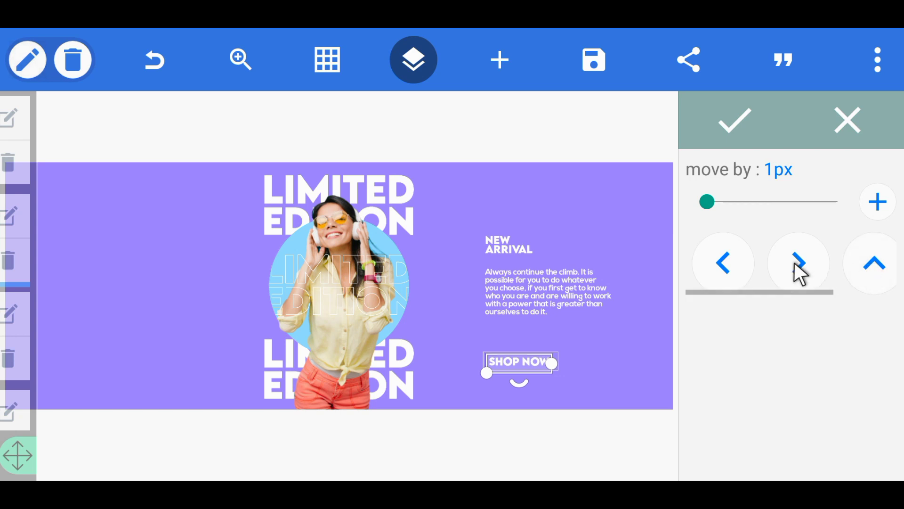
pyautogui.click(741, 134)
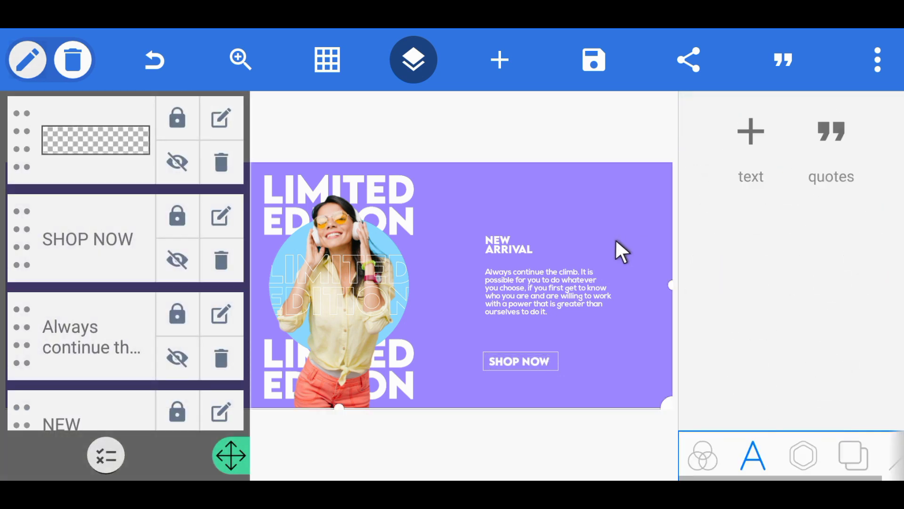
pyautogui.click(414, 59)
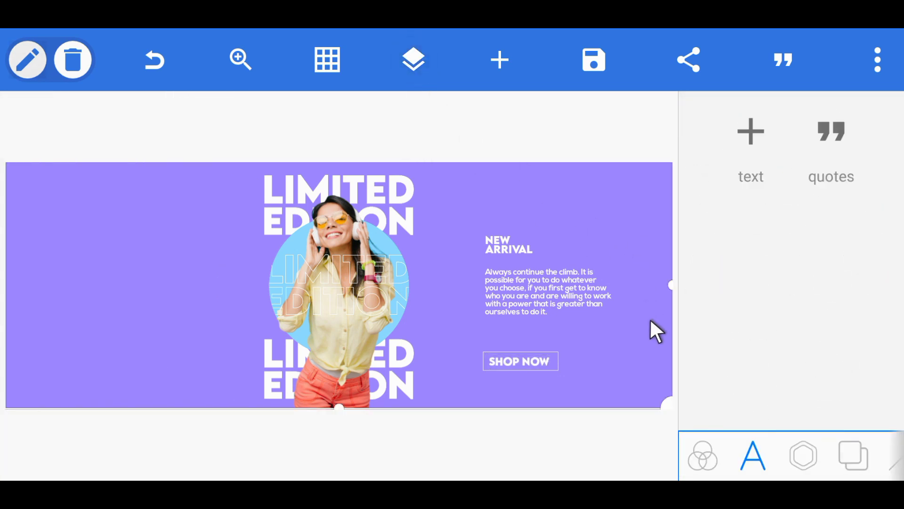
# Add the woman-with-headphones photo from the gallery and enlarge it toward the left
pyautogui.click(507, 68)
pyautogui.click(544, 285)
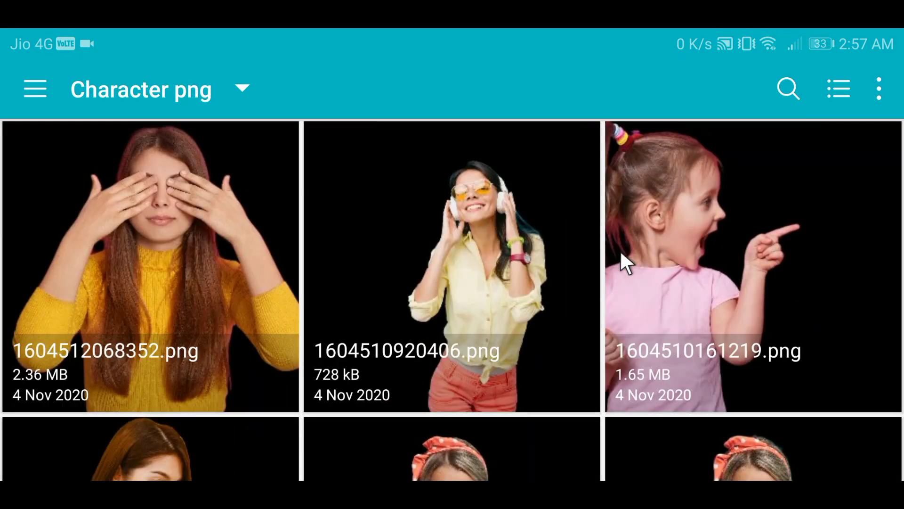
pyautogui.click(508, 250)
pyautogui.click(869, 435)
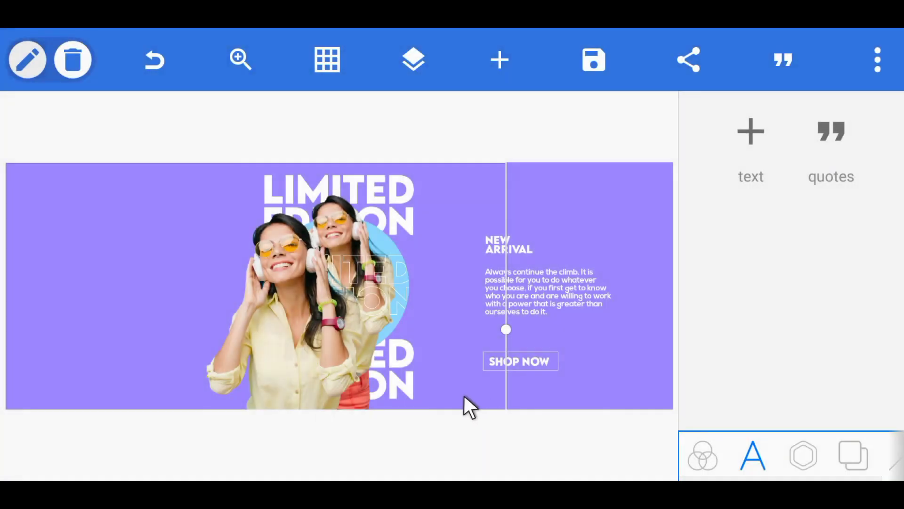
pyautogui.moveTo(465, 395); pyautogui.dragTo(337, 383)
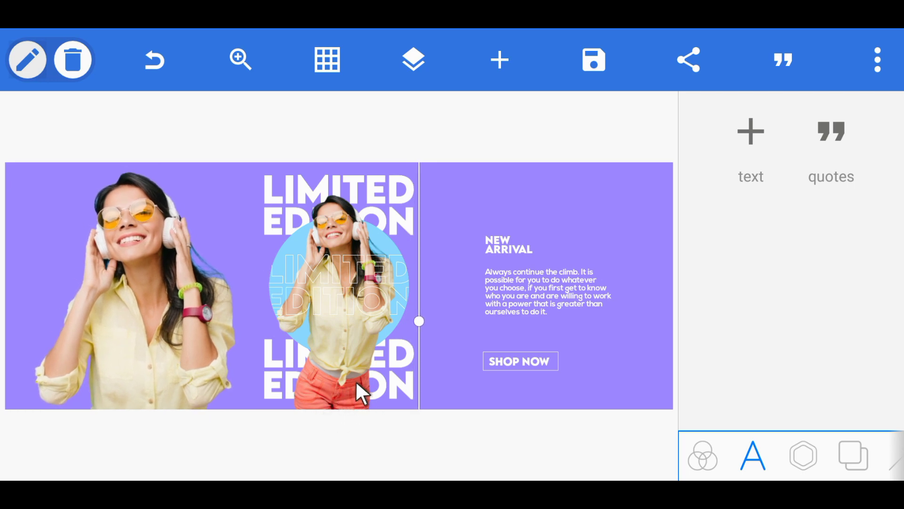
# Lock the headphones photo, outline rectangle and SHOP NOW layers, then clear the selection
pyautogui.click(414, 60)
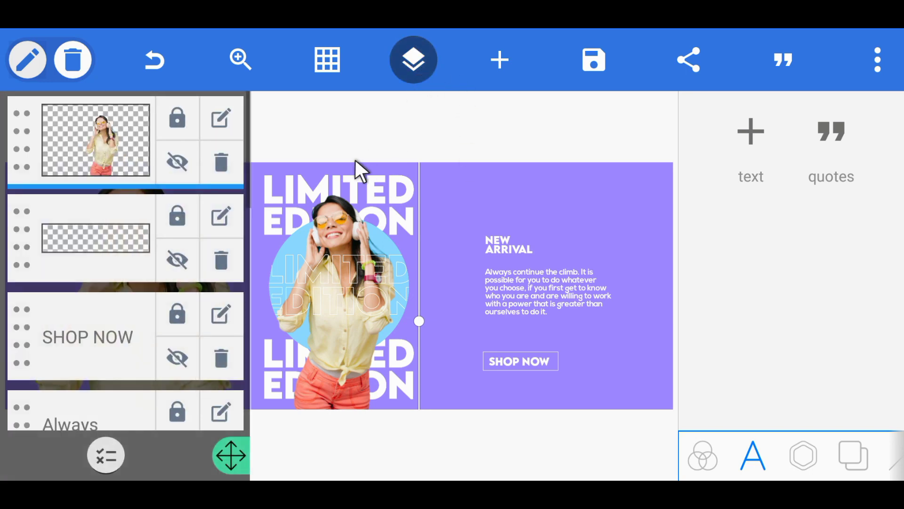
pyautogui.click(180, 115)
pyautogui.click(173, 218)
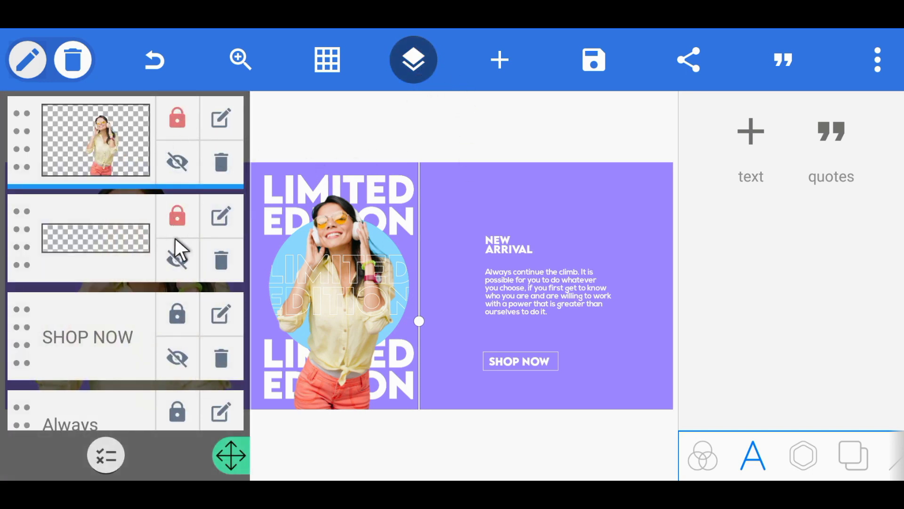
pyautogui.click(177, 314)
pyautogui.scroll(-10, 171, 370)
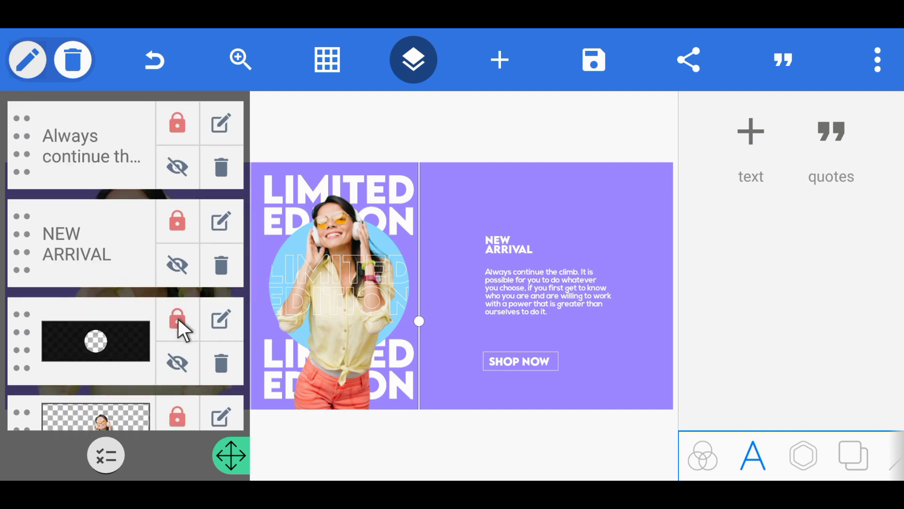
pyautogui.click(414, 59)
pyautogui.click(478, 212)
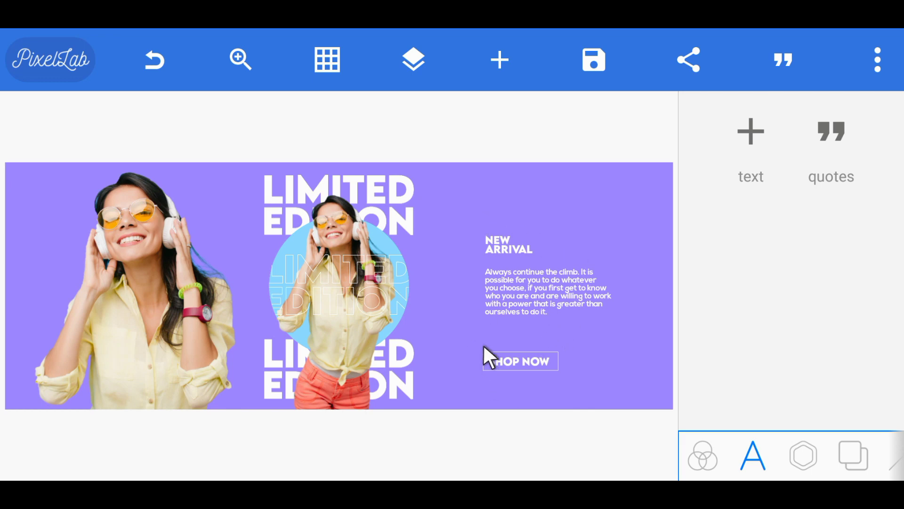
# In Layers, multi-select the button frame, SHOP NOW, paragraph and NEW ARRIVAL layers
pyautogui.click(414, 62)
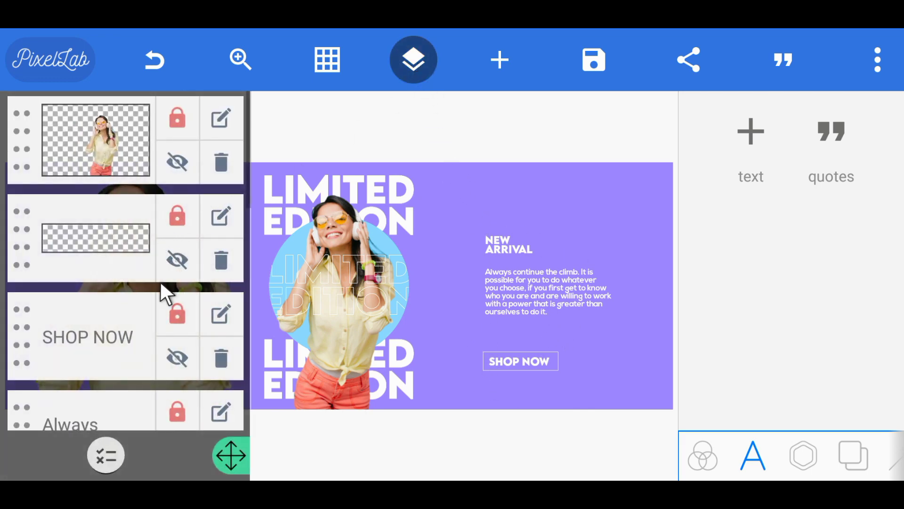
pyautogui.click(107, 455)
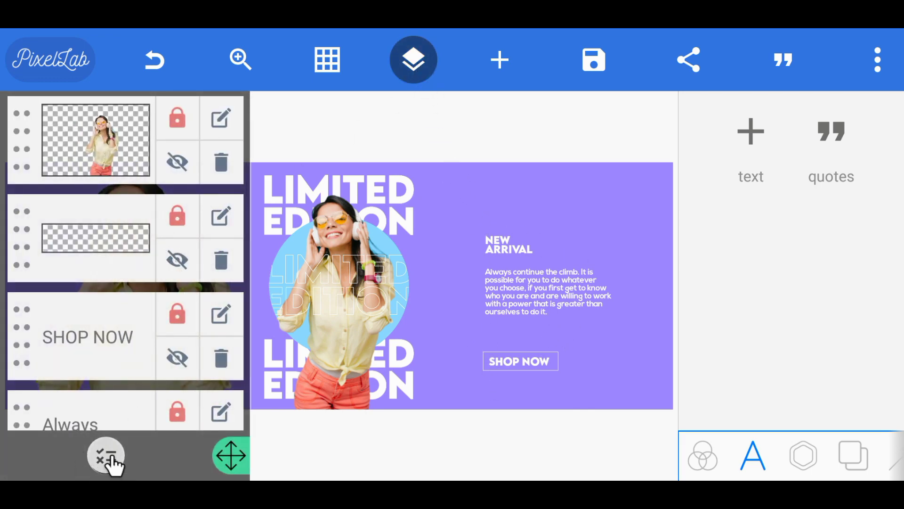
pyautogui.click(133, 244)
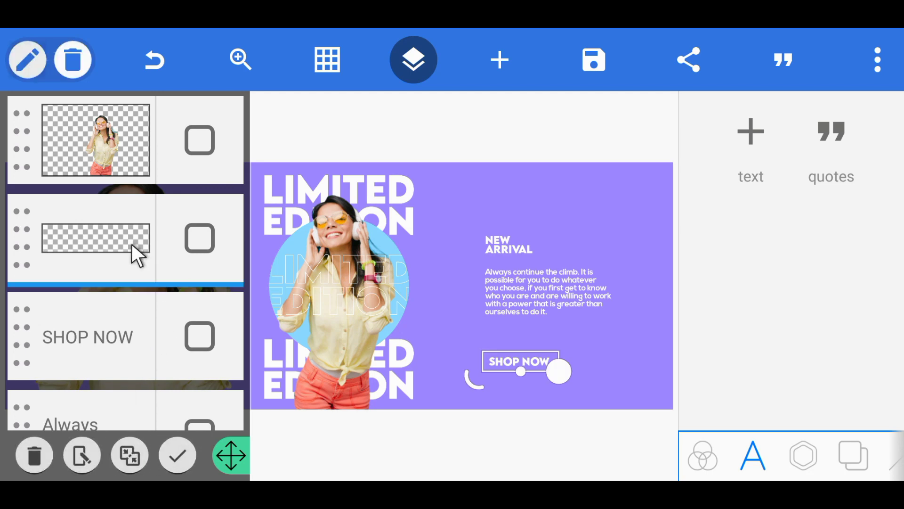
pyautogui.click(188, 245)
pyautogui.click(126, 351)
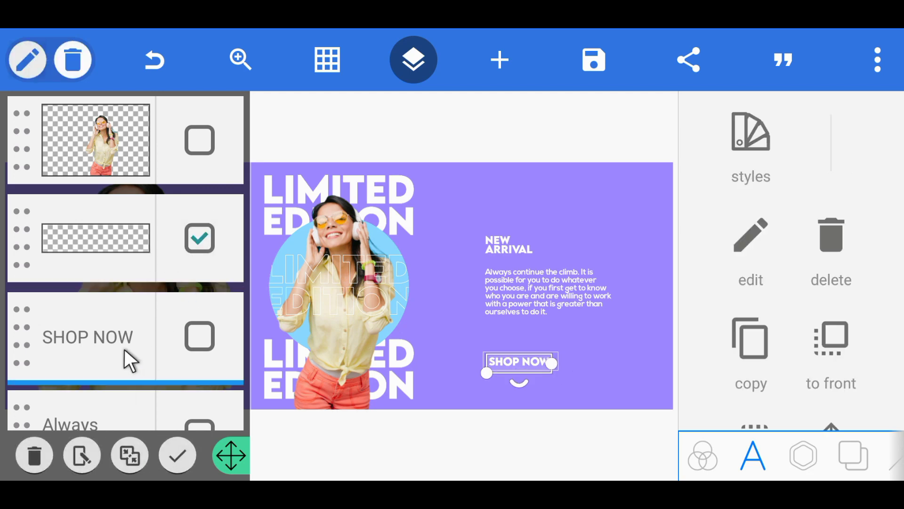
pyautogui.click(199, 347)
pyautogui.click(103, 334)
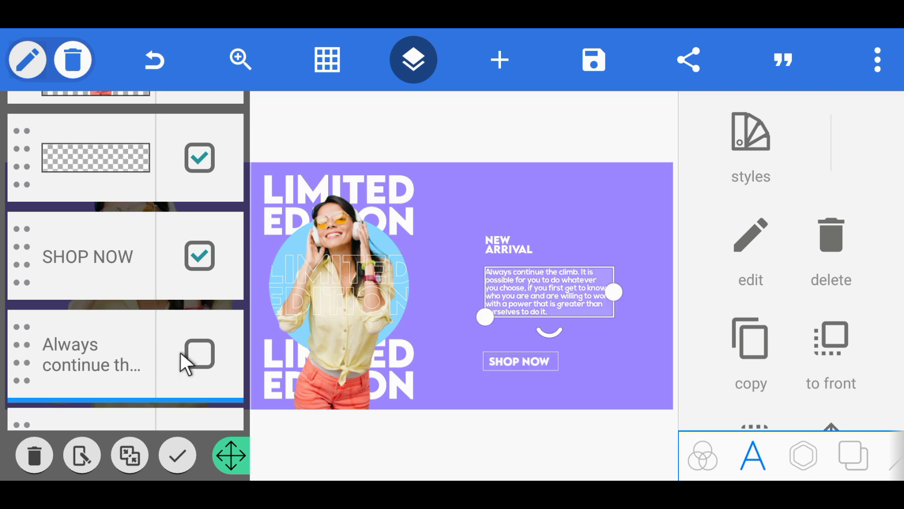
pyautogui.click(188, 350)
pyautogui.scroll(-5, 188, 351)
pyautogui.click(237, 211)
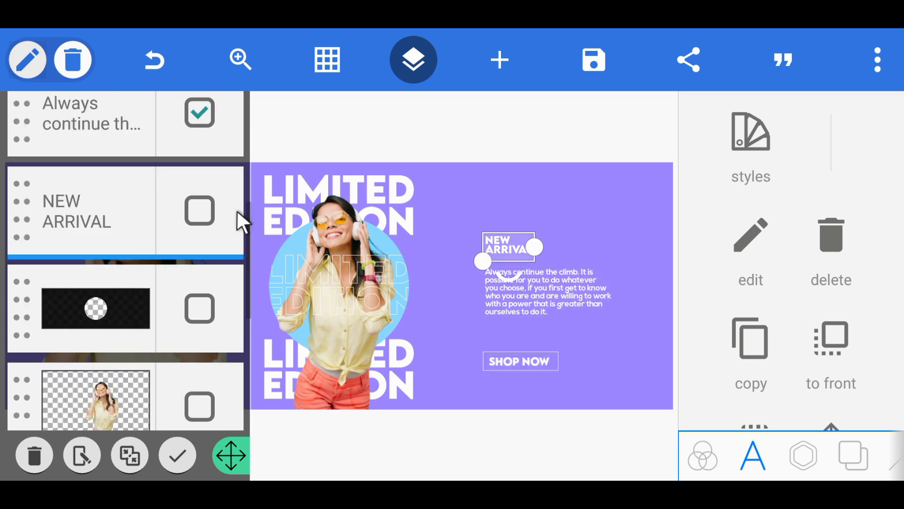
pyautogui.click(188, 212)
pyautogui.scroll(5, 188, 213)
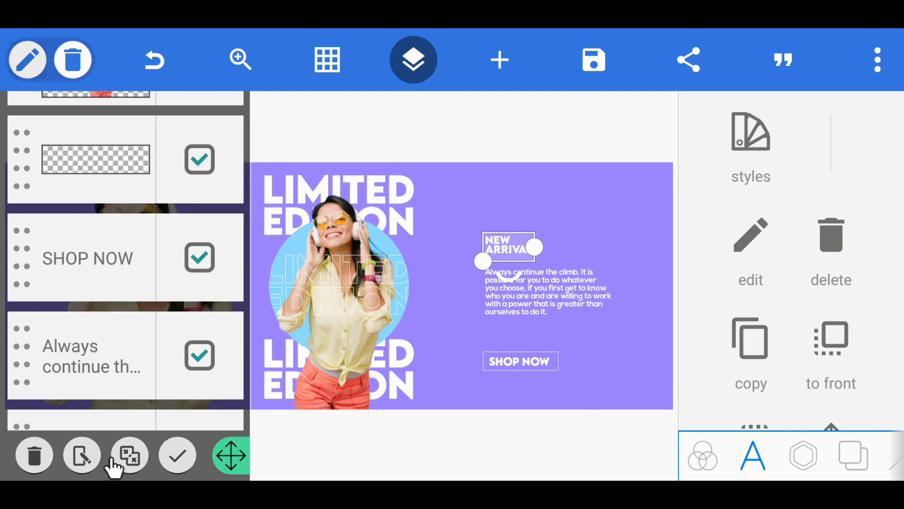
# Move the selected layers with a 1px step, nudging them up 3 pixels
pyautogui.click(80, 453)
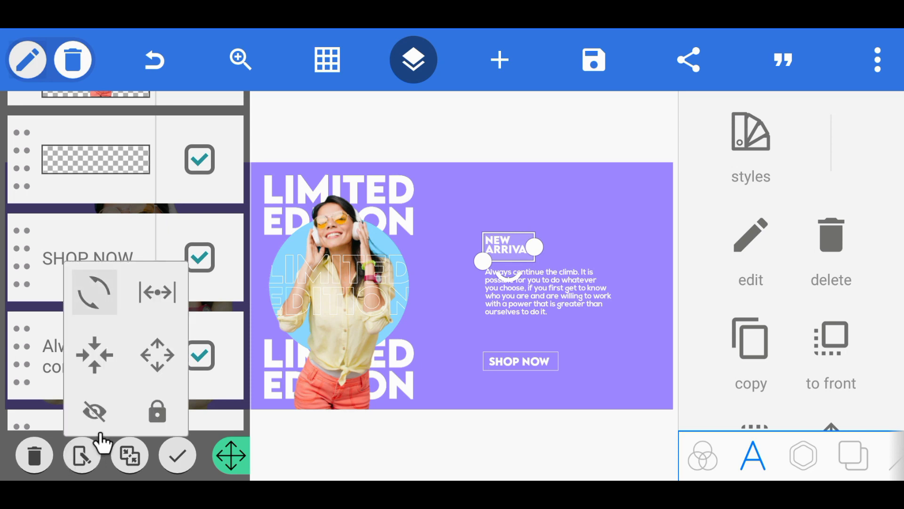
pyautogui.click(158, 359)
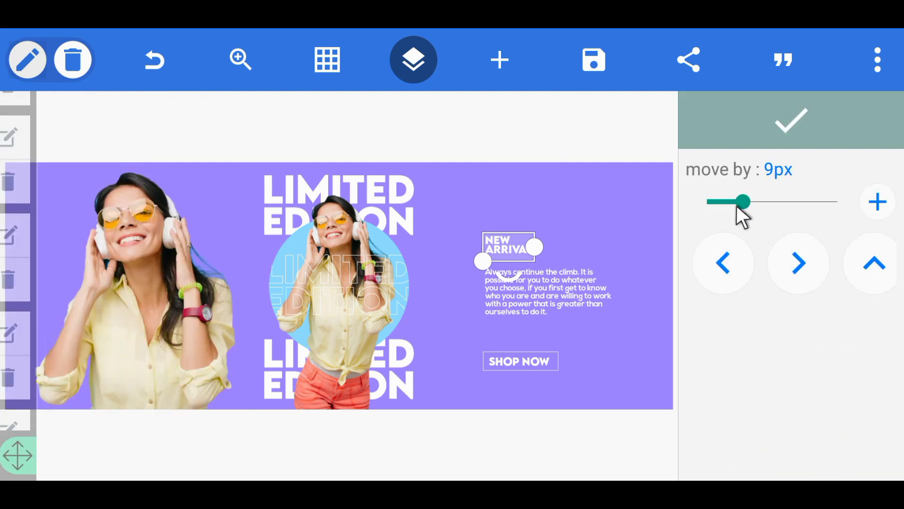
pyautogui.moveTo(736, 205); pyautogui.dragTo(693, 213)
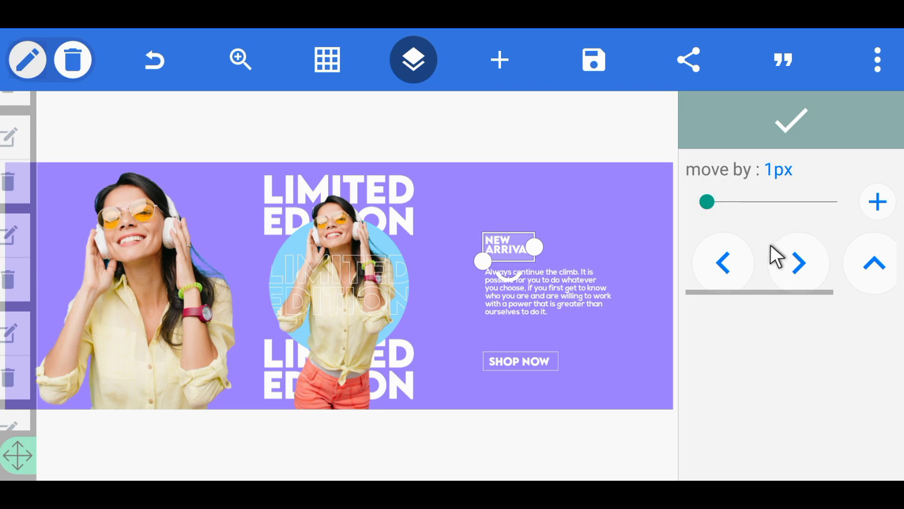
pyautogui.click(868, 263)
pyautogui.click(869, 263)
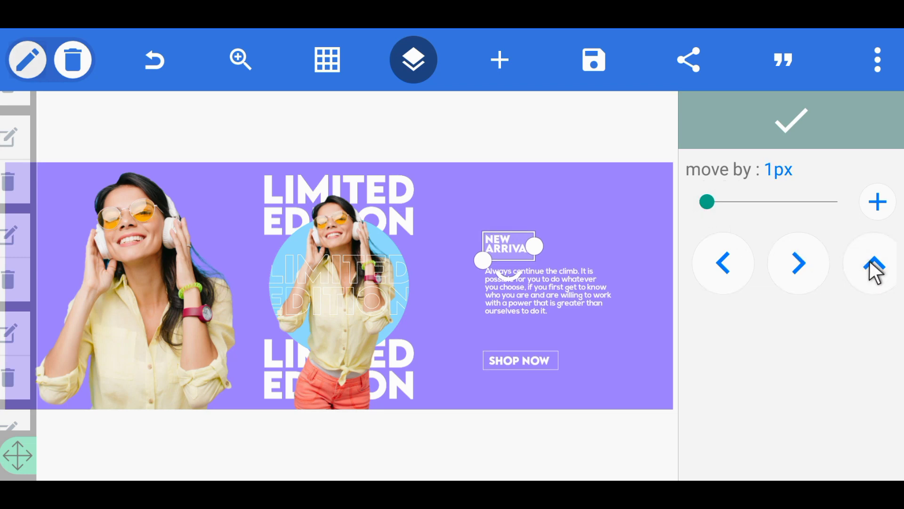
pyautogui.click(872, 265)
# With the alignment grid shown, nudge the group up 10 more pixels and confirm
pyautogui.click(328, 68)
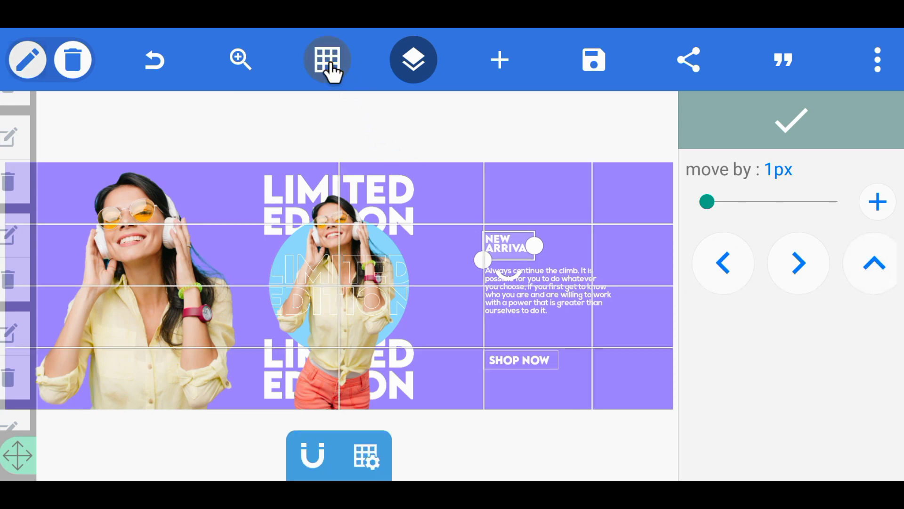
pyautogui.click(876, 269)
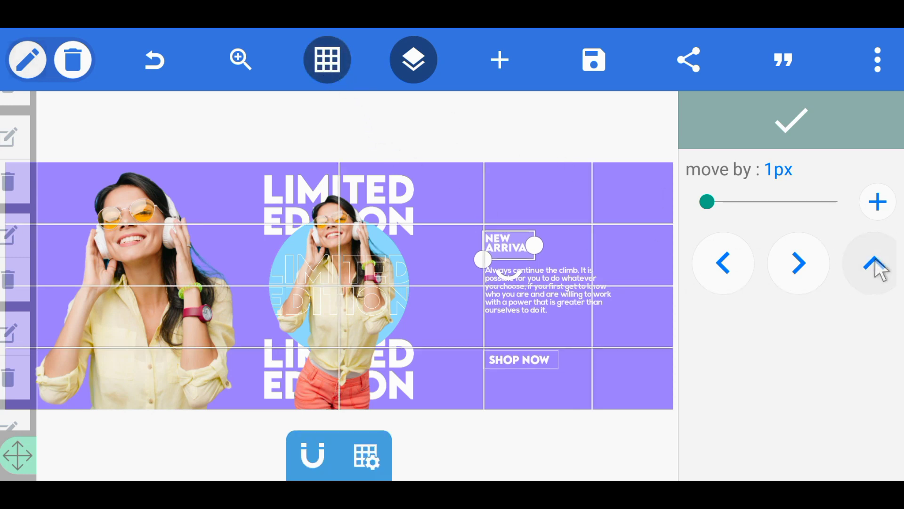
pyautogui.click(879, 269)
pyautogui.click(877, 268)
pyautogui.click(876, 269)
pyautogui.click(876, 269)
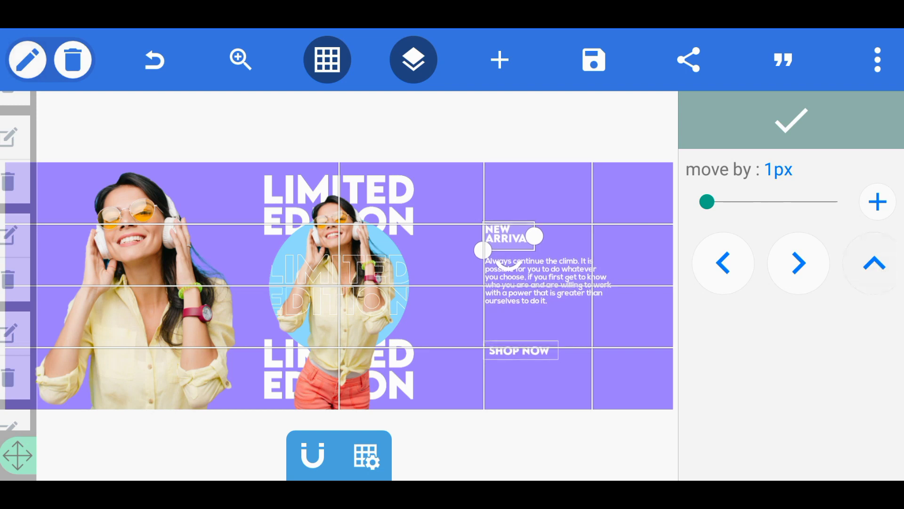
pyautogui.click(877, 270)
pyautogui.click(878, 273)
pyautogui.click(877, 270)
pyautogui.click(877, 270)
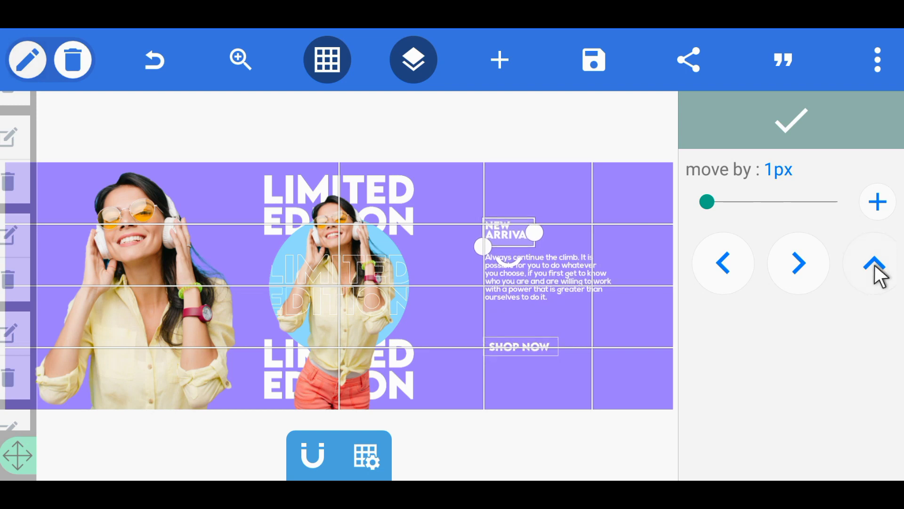
pyautogui.click(876, 269)
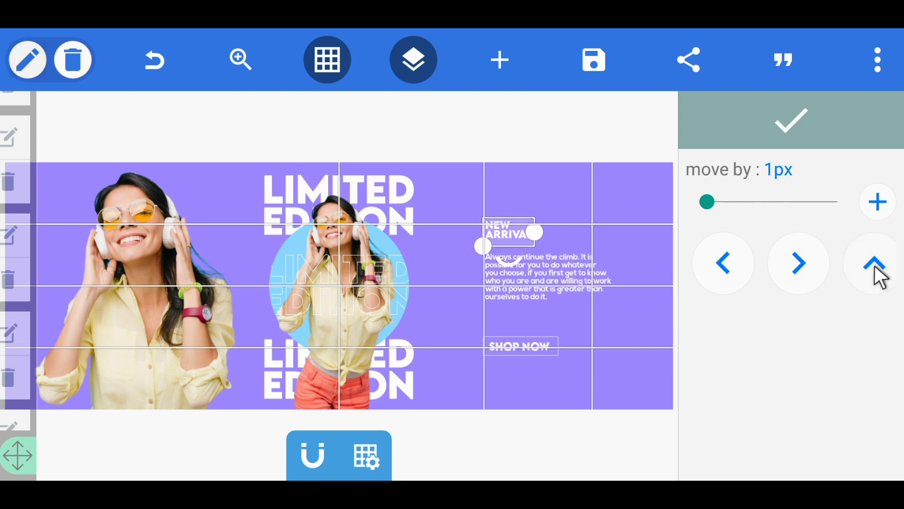
pyautogui.click(787, 134)
# Hide the alignment grid, close the layers list and deselect the heading
pyautogui.click(327, 60)
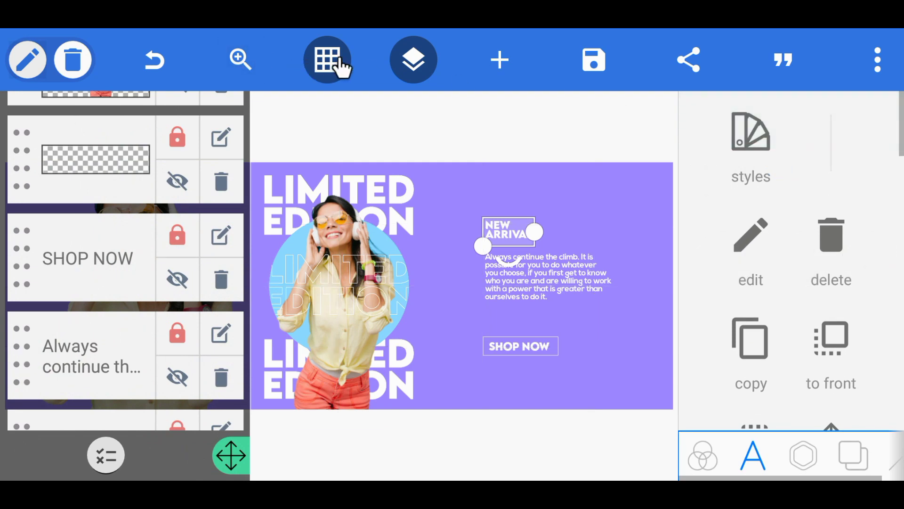
pyautogui.click(416, 62)
pyautogui.click(463, 156)
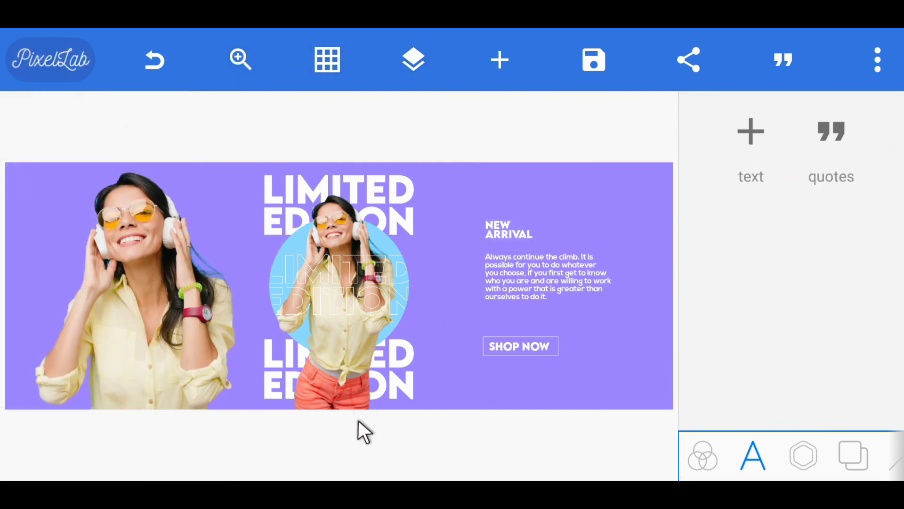
# Save the banner as an image in png format at ultra dimensions to the gallery
pyautogui.click(601, 66)
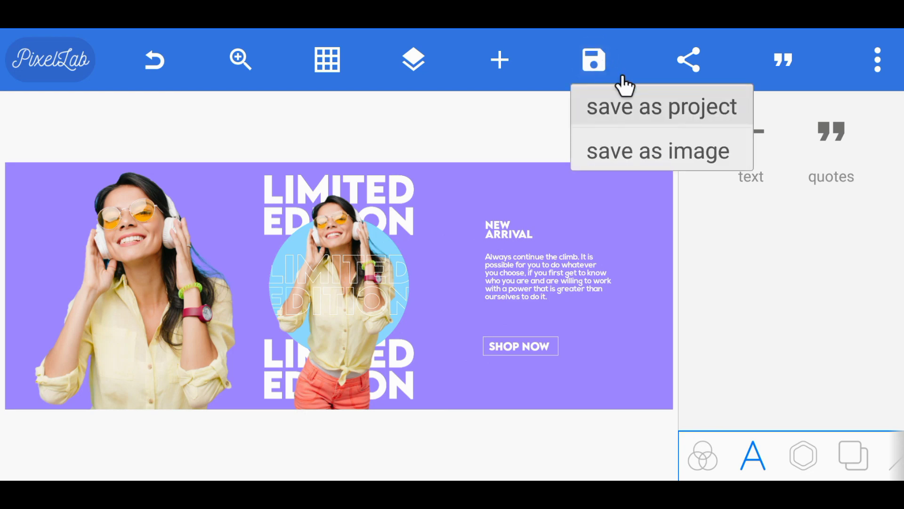
pyautogui.click(662, 157)
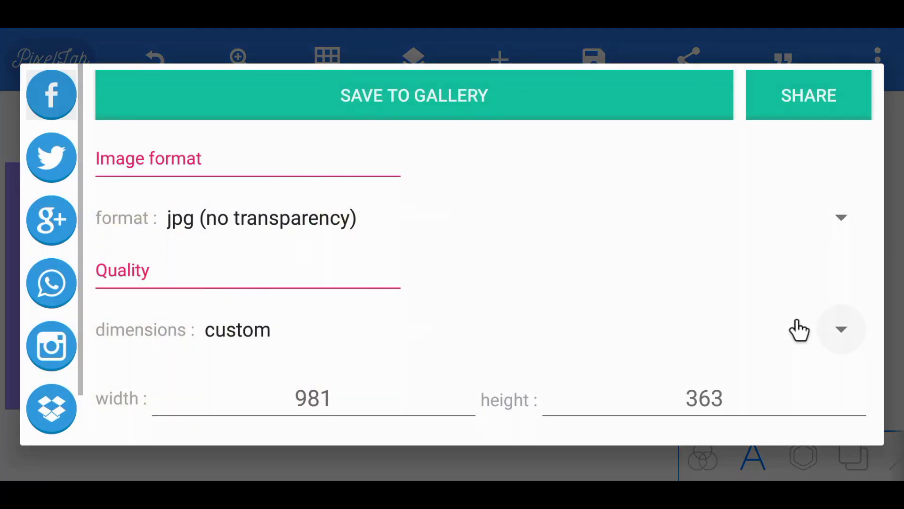
pyautogui.click(833, 219)
pyautogui.click(372, 298)
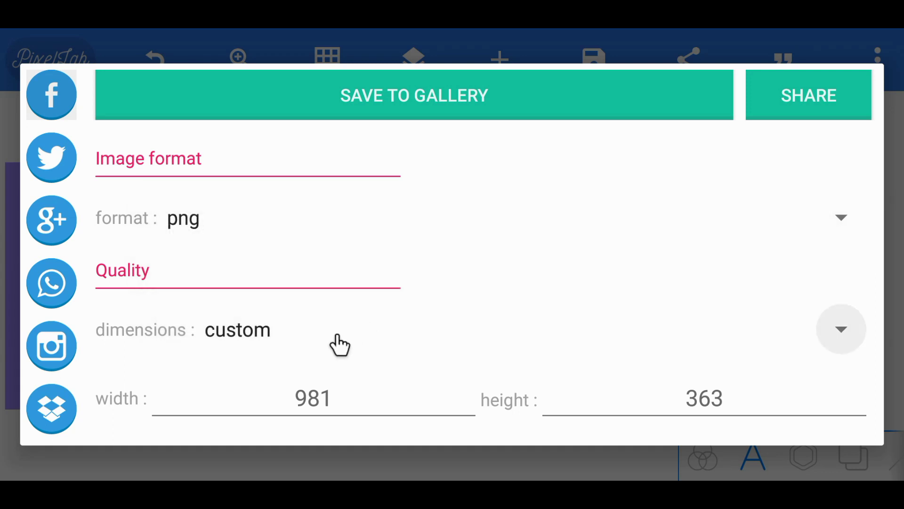
pyautogui.click(339, 346)
pyautogui.scroll(-1, 282, 424)
pyautogui.click(274, 452)
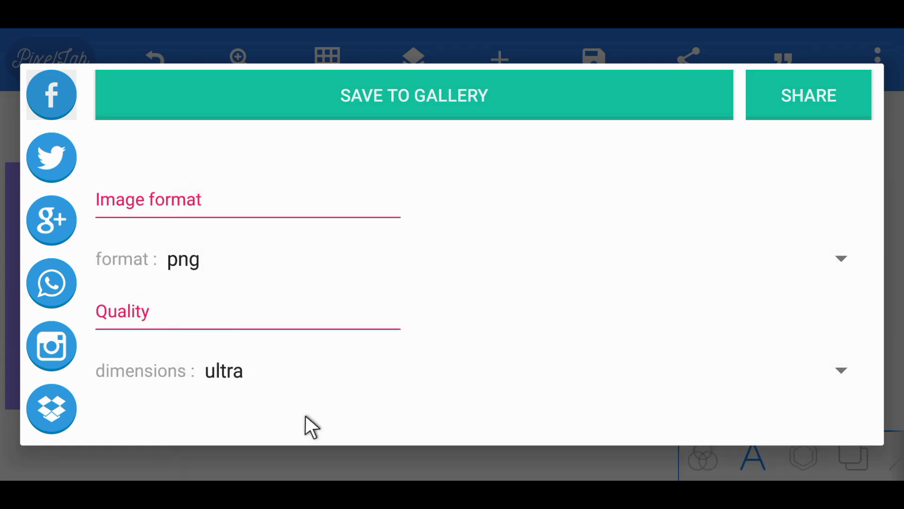
pyautogui.click(460, 115)
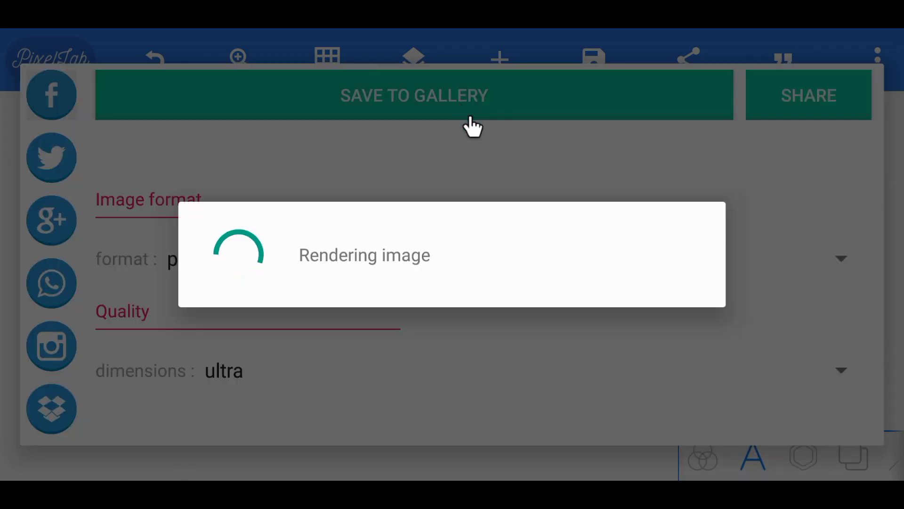